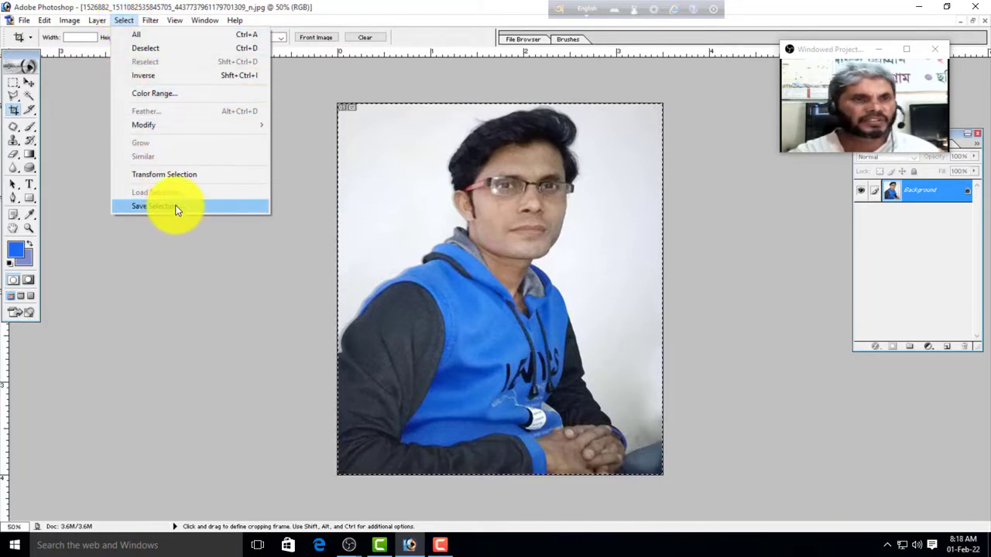
Step: Clear the selection around the whole photo
click(589, 279)
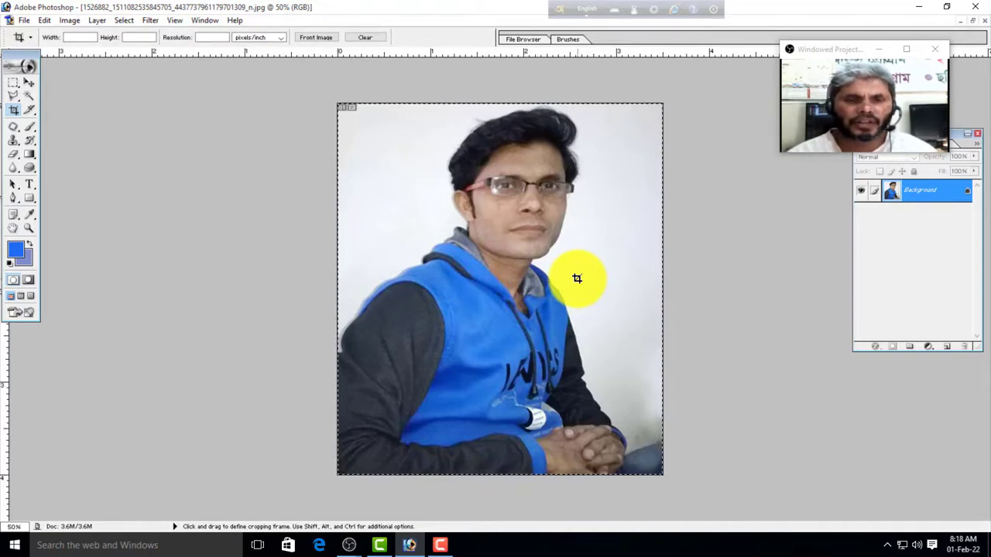
key(ctrl)
key(ctrl+d)
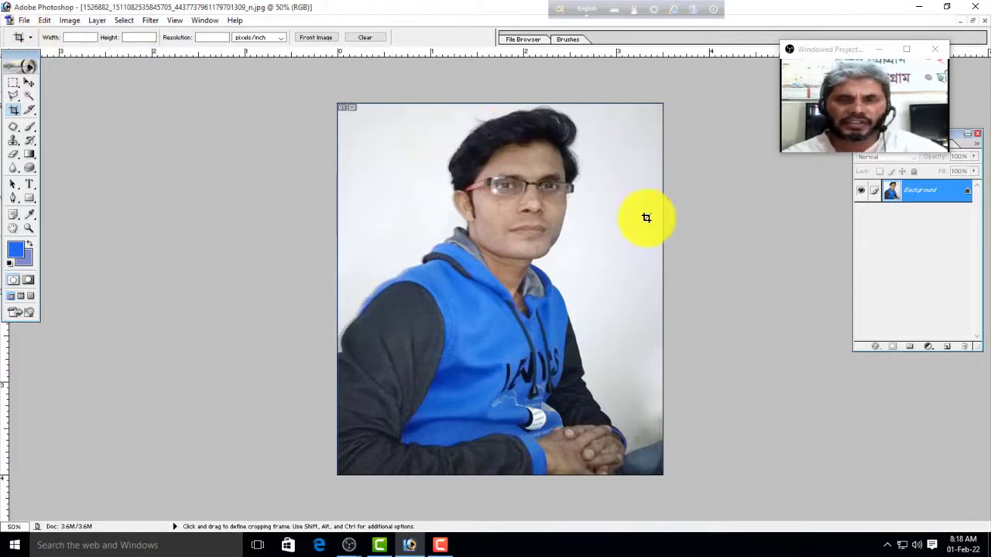
Step: Select the entire photo and deselect it again
click(122, 19)
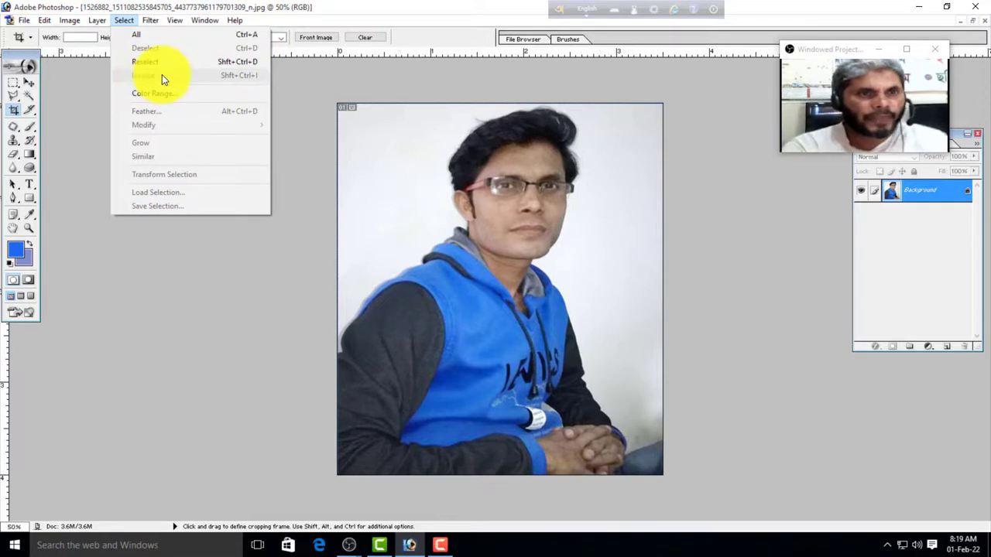
click(376, 178)
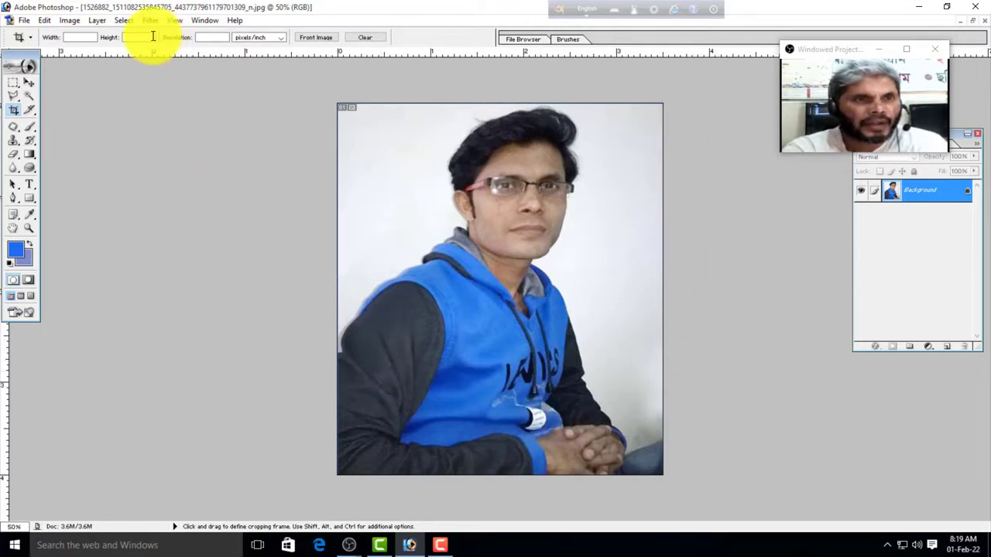
click(123, 23)
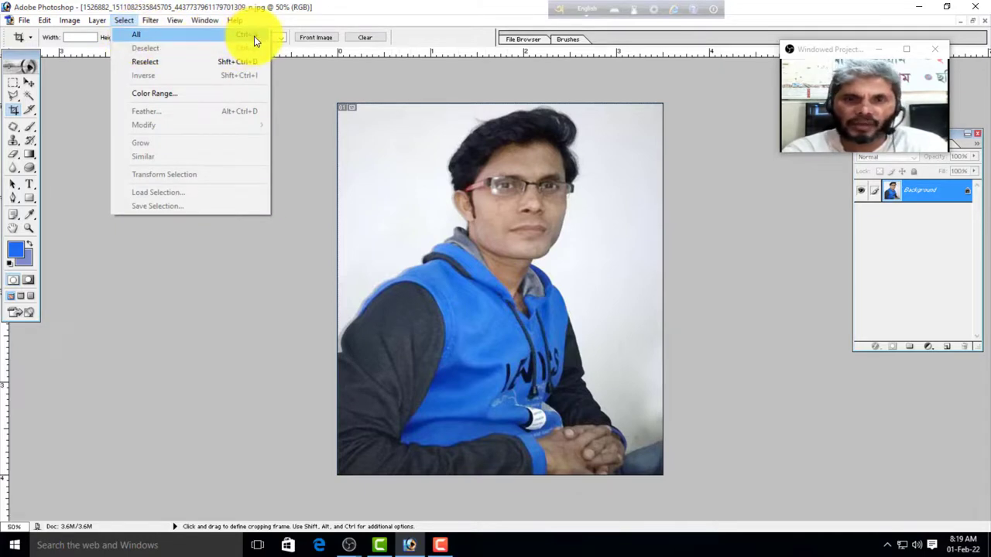
click(147, 34)
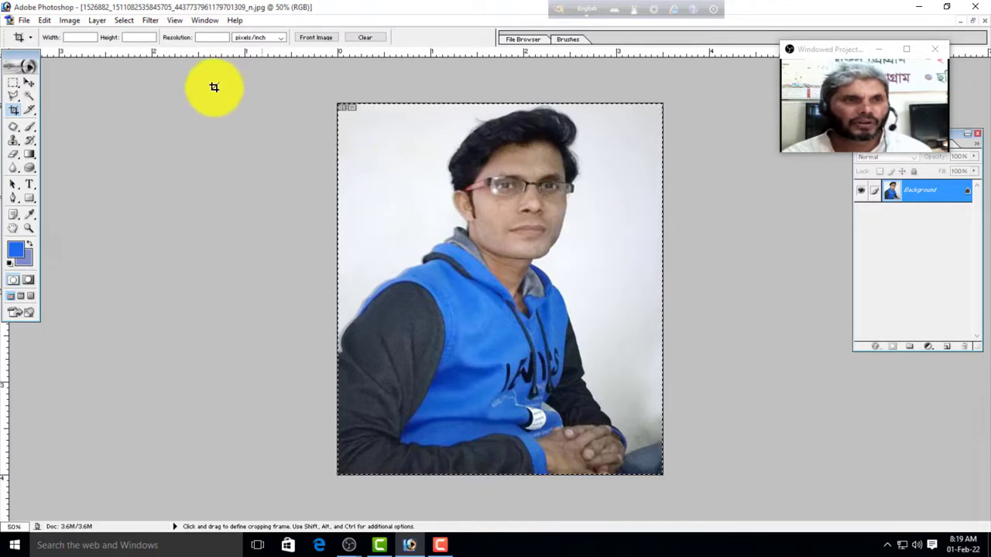
click(126, 21)
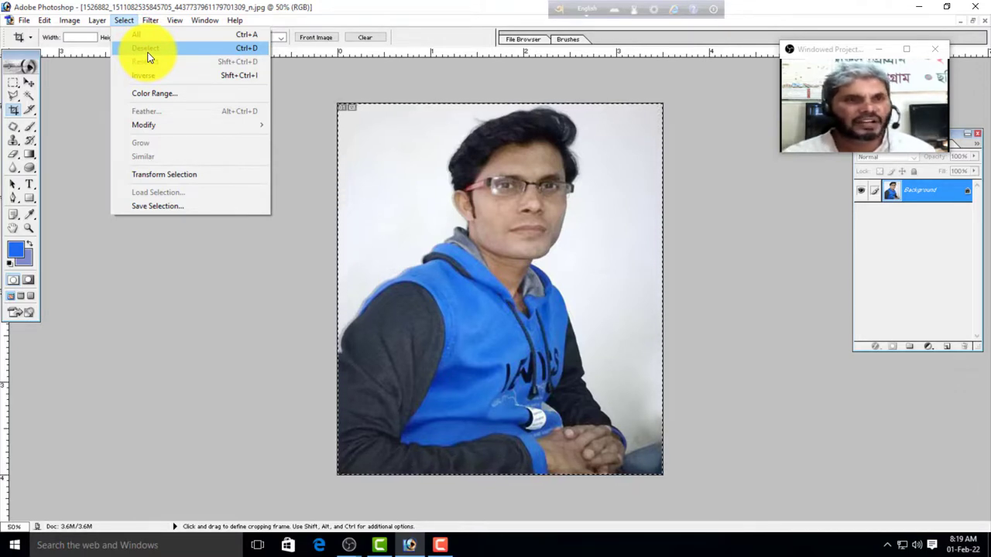
click(145, 51)
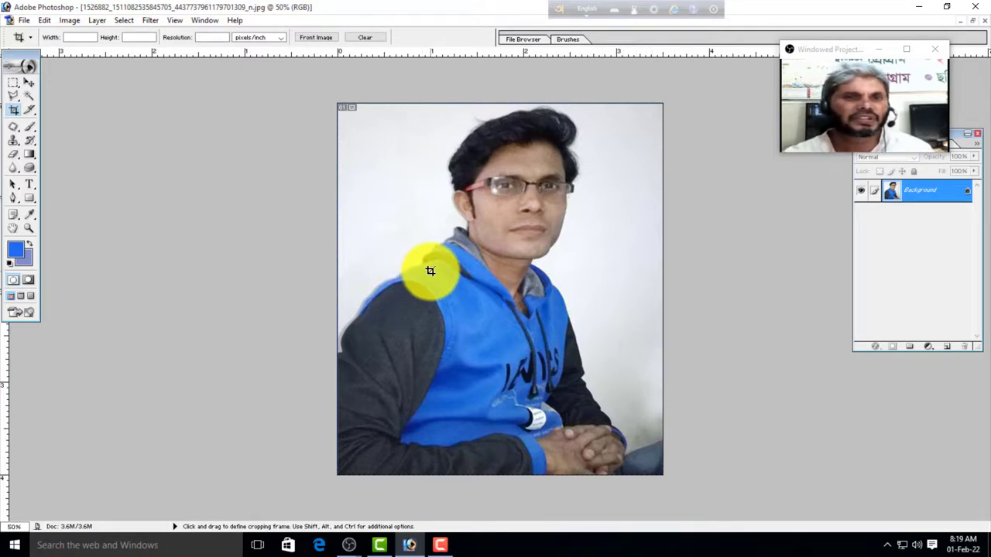
Step: Select the light wall behind the man with the Magic Wand and deselect it
click(29, 95)
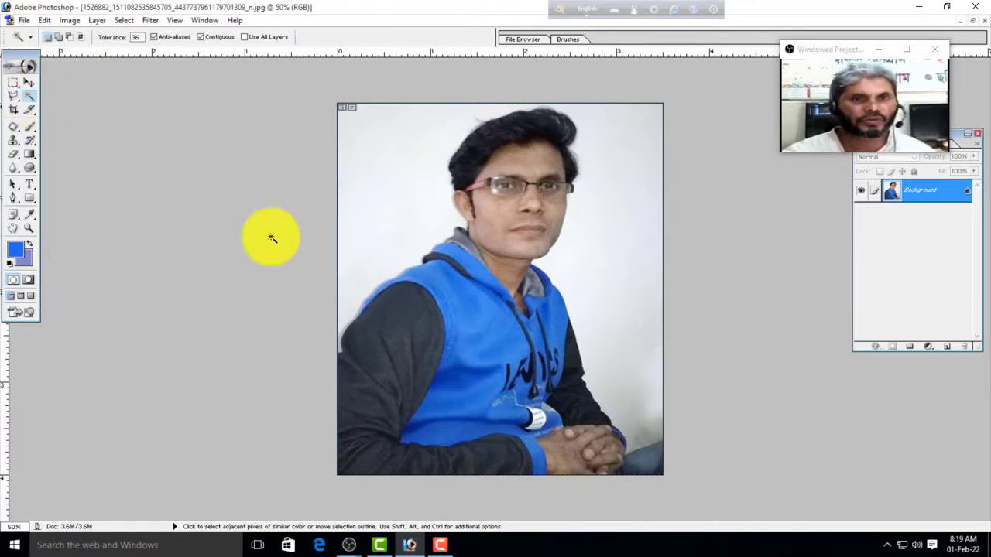
click(391, 199)
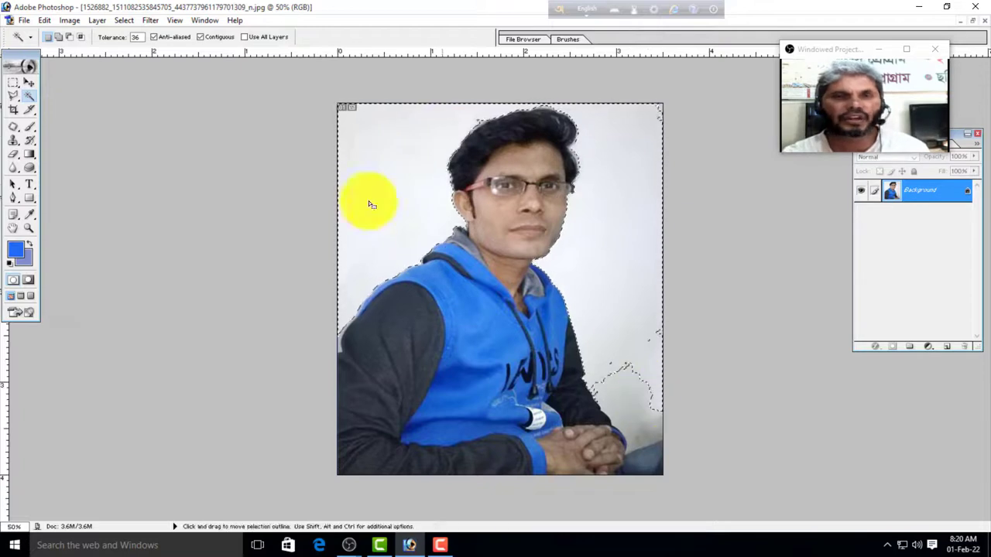
click(126, 21)
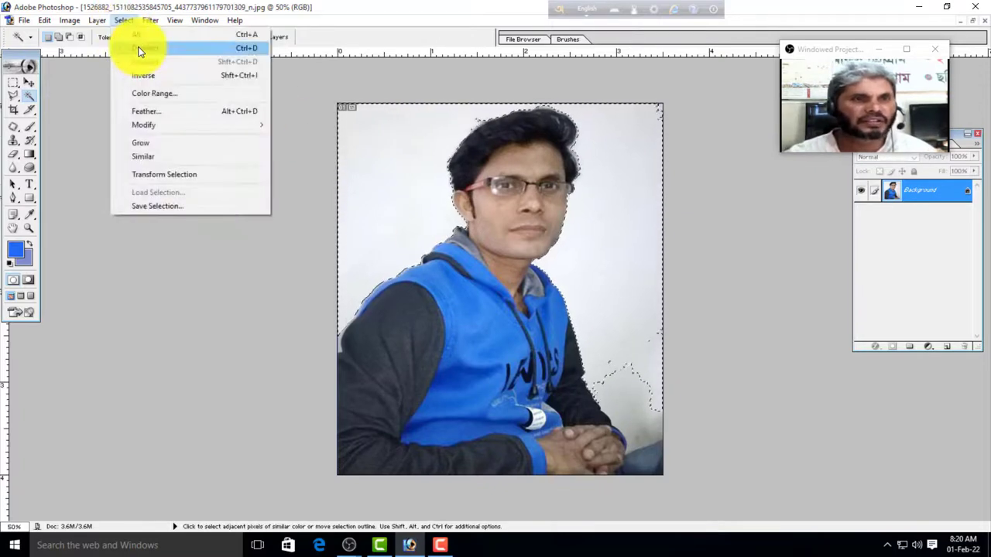
click(139, 48)
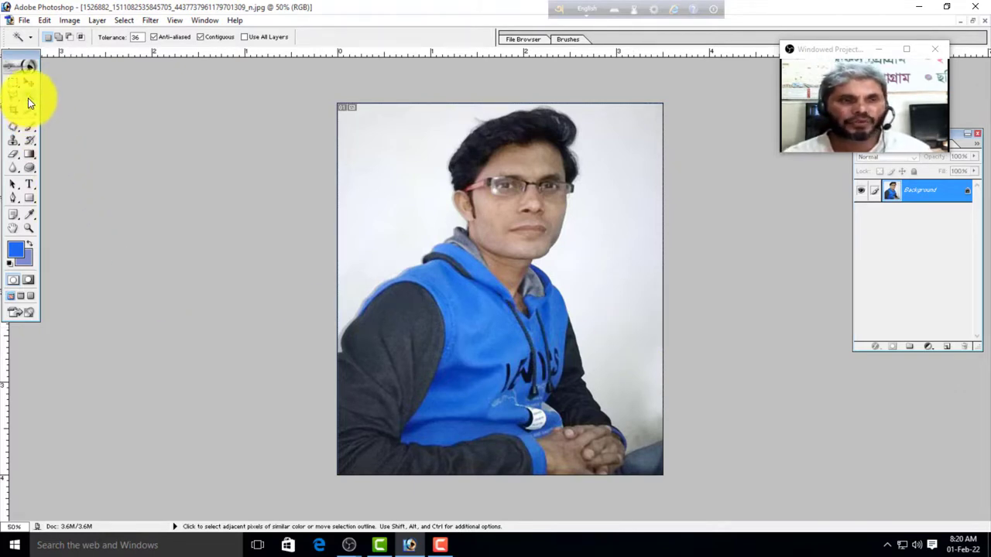
Step: Restore the last wall selection with Reselect and deselect it again
click(126, 22)
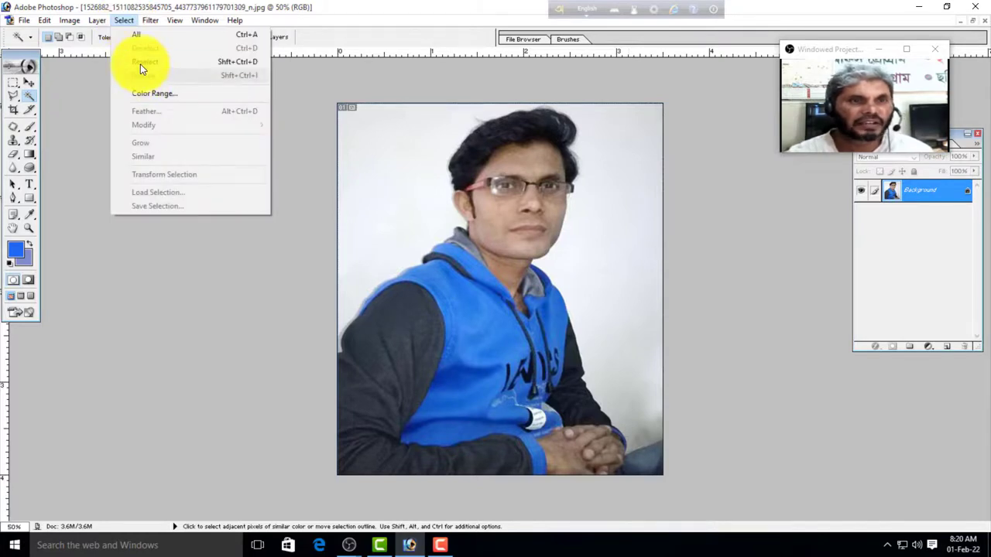
click(147, 63)
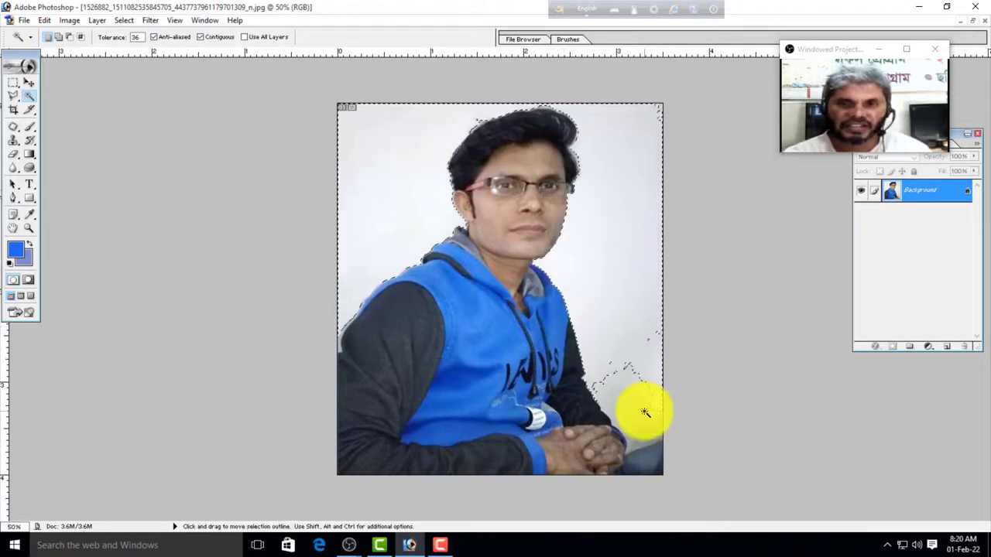
click(122, 21)
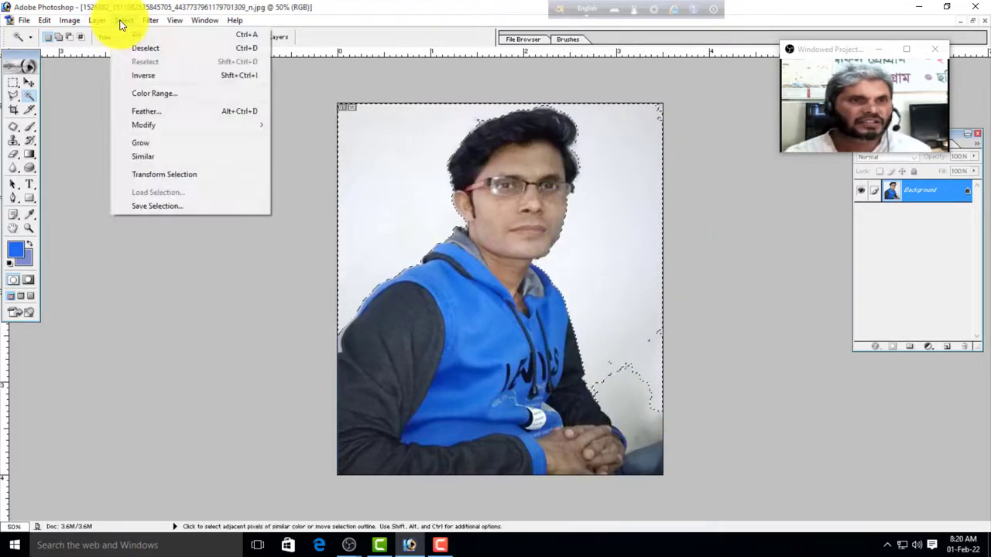
click(128, 22)
click(125, 21)
click(128, 49)
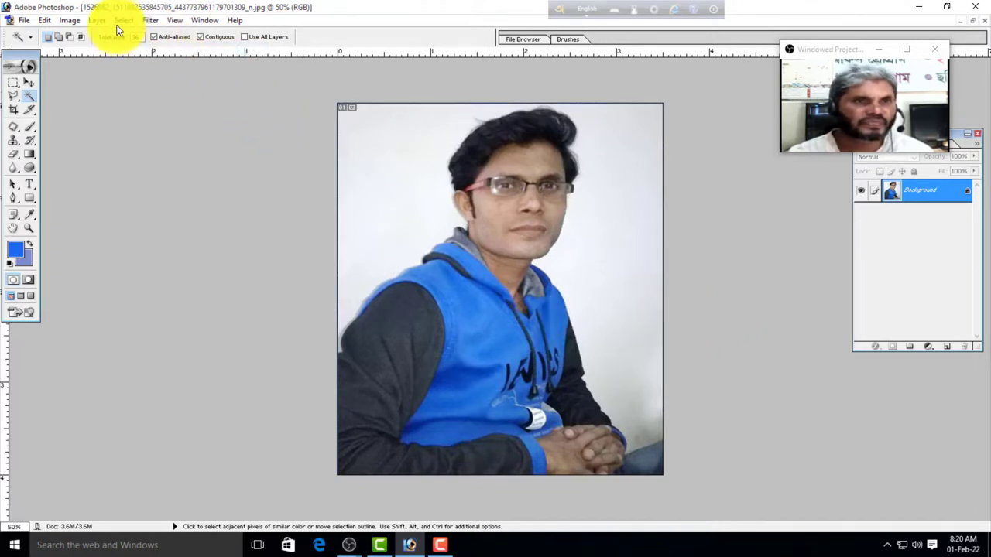
Step: Select the whole light wall with the Magic Wand, including the patch beside the hands, and fill it with the blue foreground colour
click(123, 21)
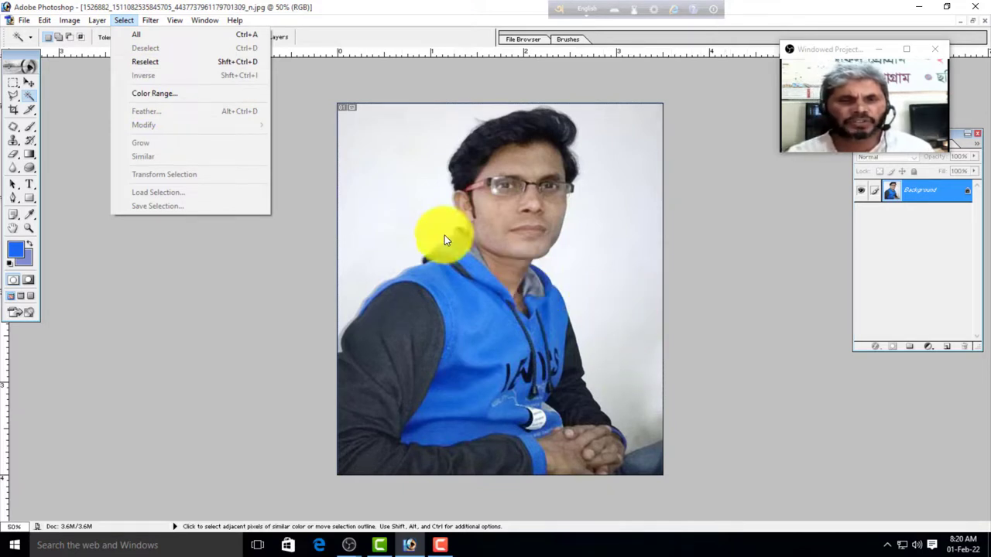
click(380, 187)
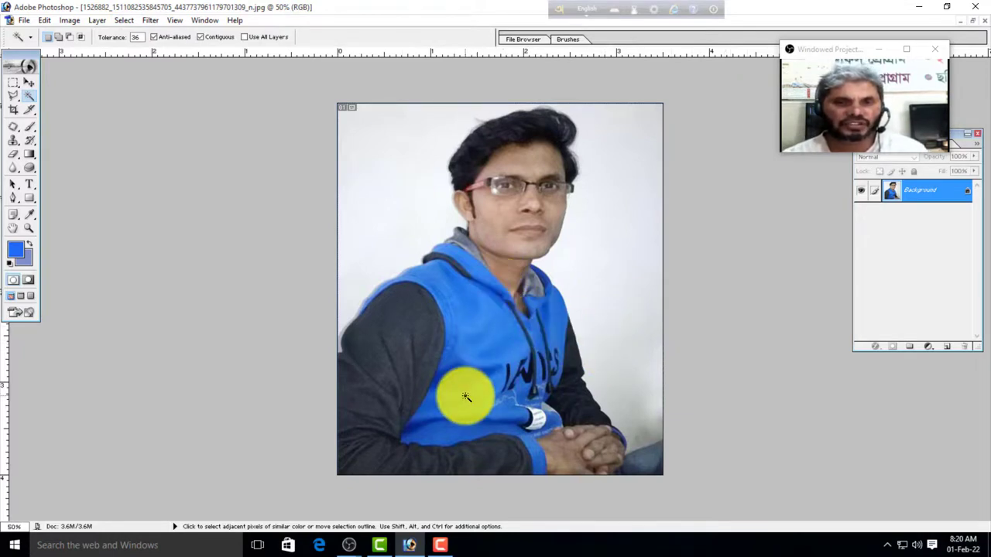
click(407, 218)
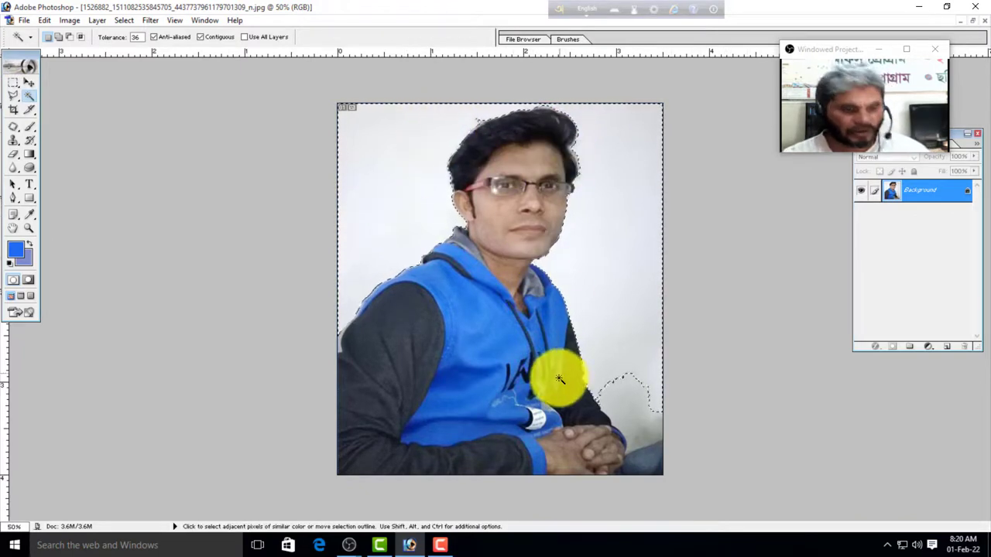
shift+click(628, 416)
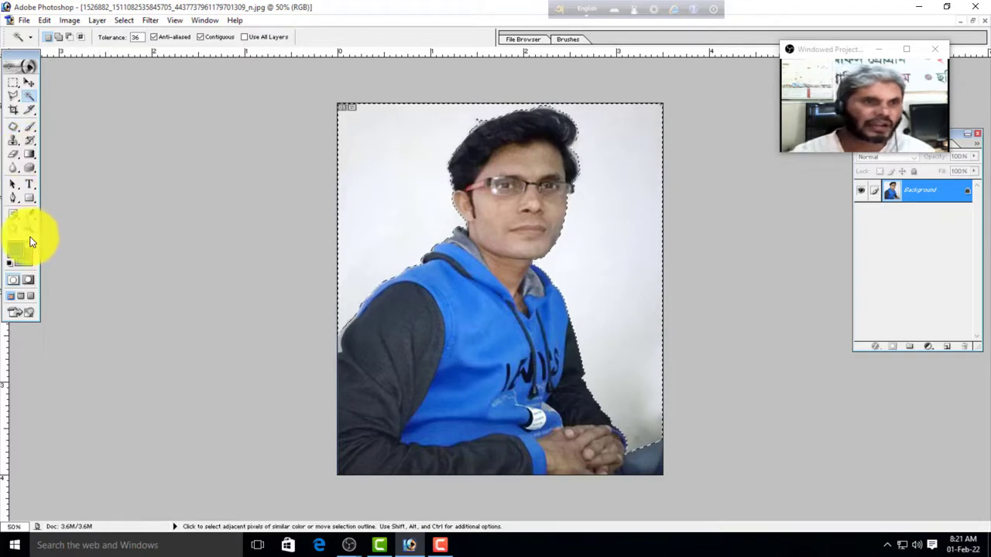
key(alt+BackSpace)
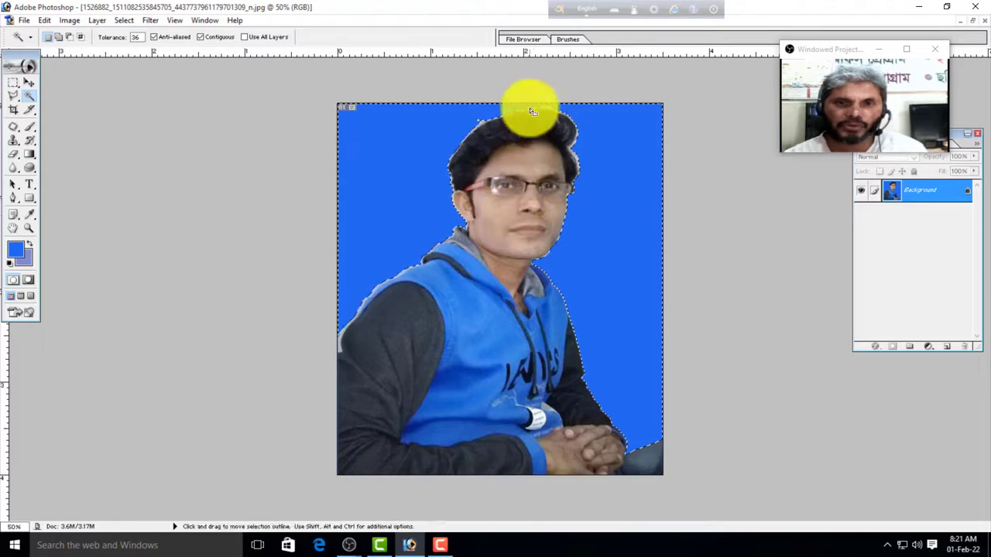
Step: Invert the selection from the wall to the man and try a gradient fill across it
click(124, 20)
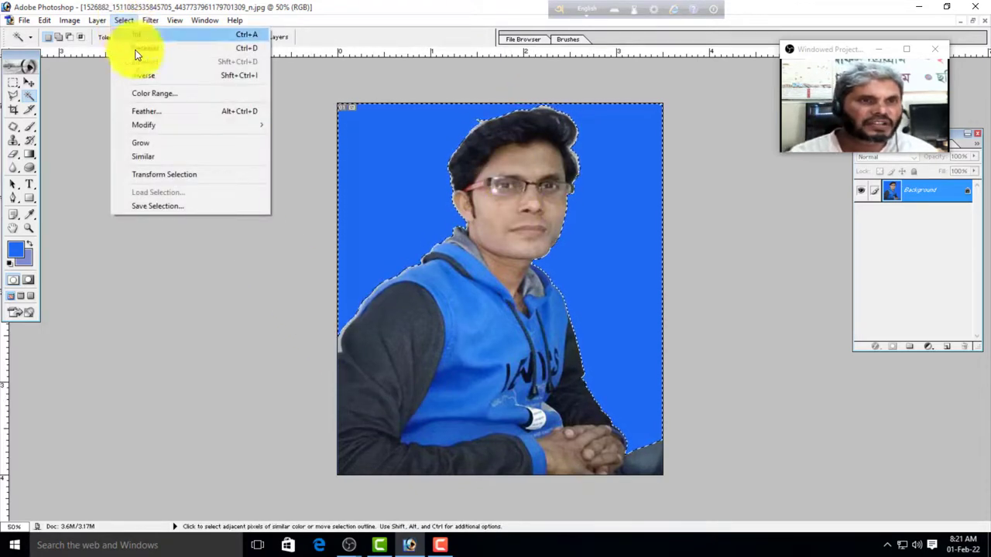
click(144, 76)
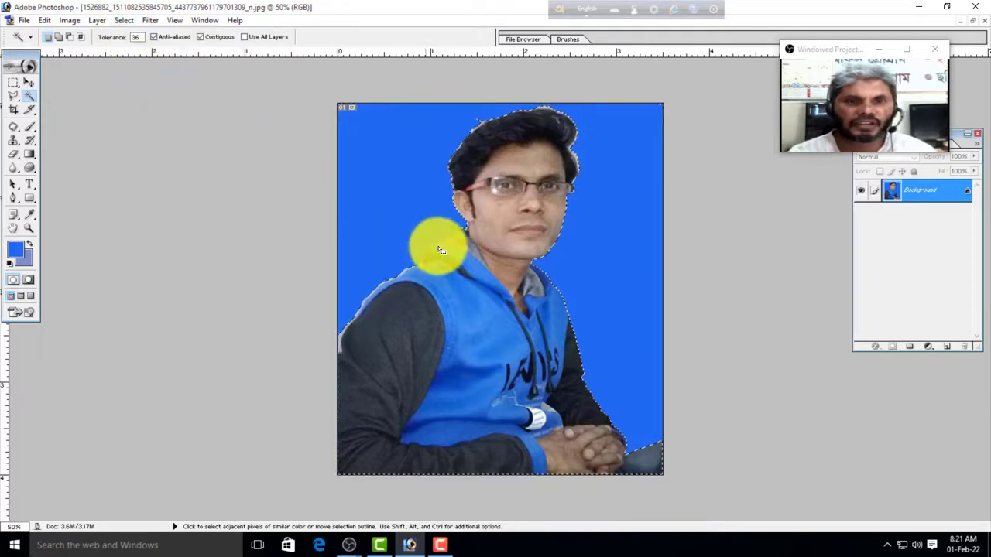
click(30, 155)
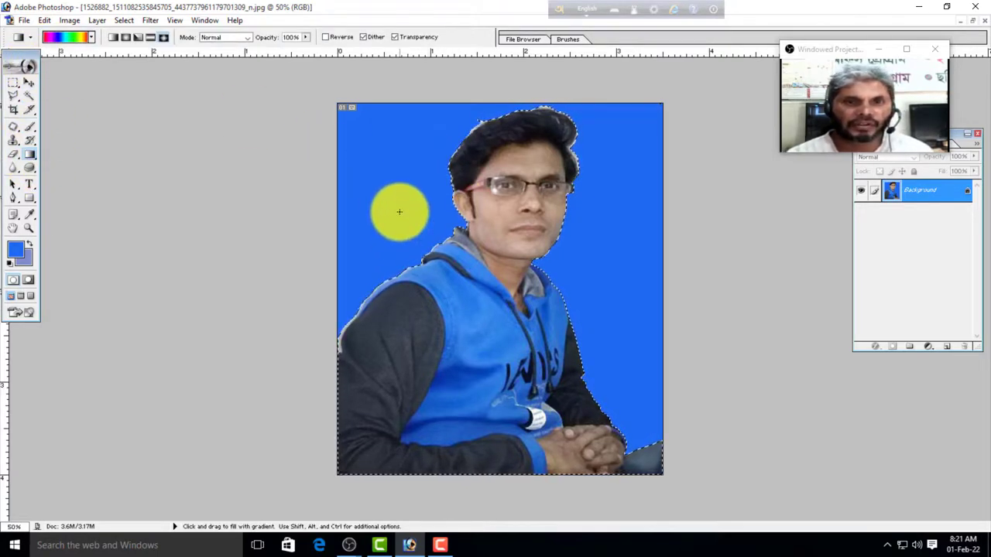
drag(400, 211, 586, 526)
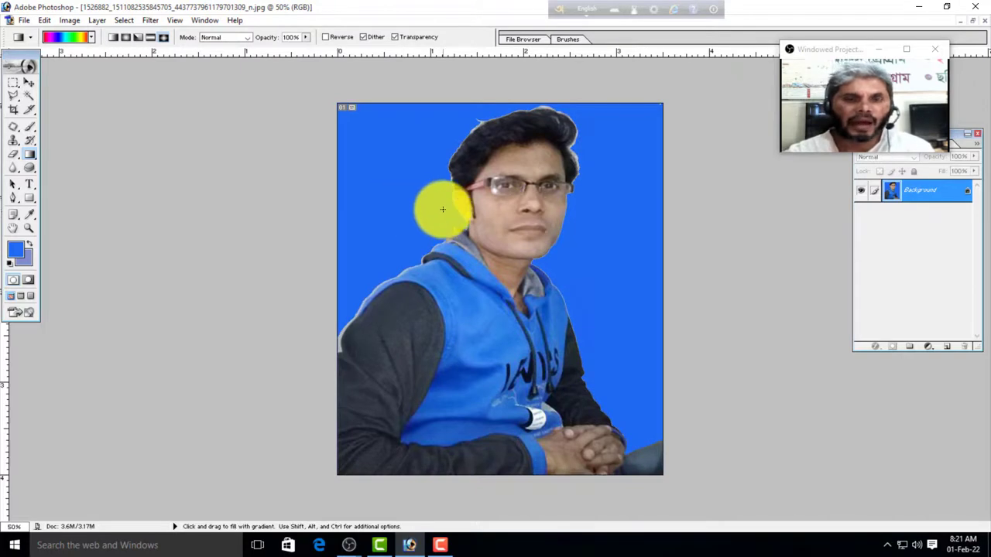
Step: Select the blue background with the Magic Wand and invert the selection so that it covers the man
click(128, 19)
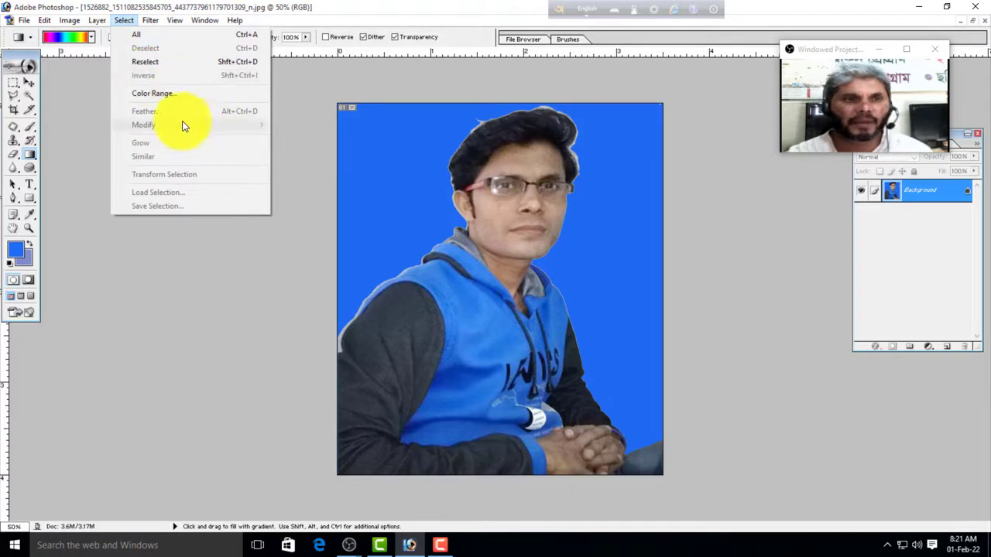
click(29, 96)
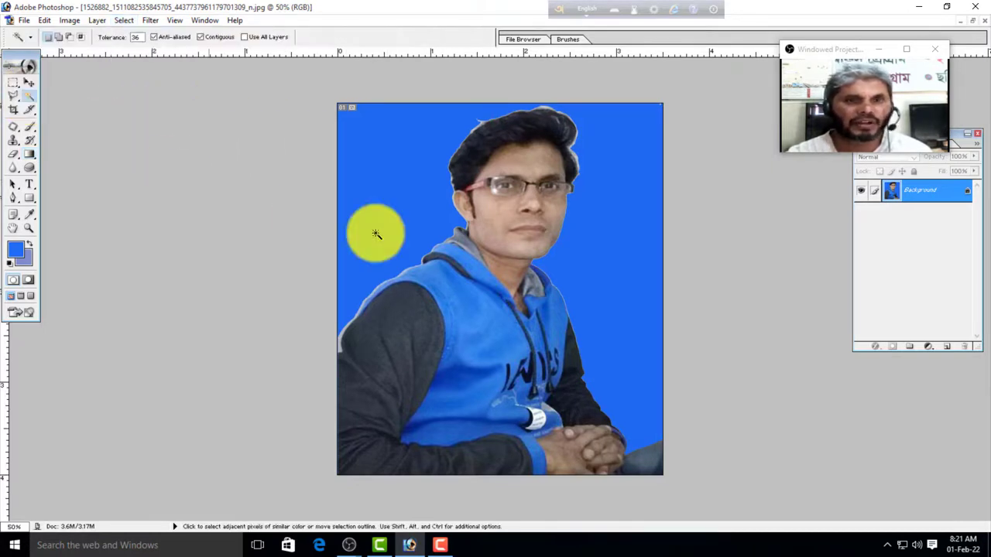
click(407, 185)
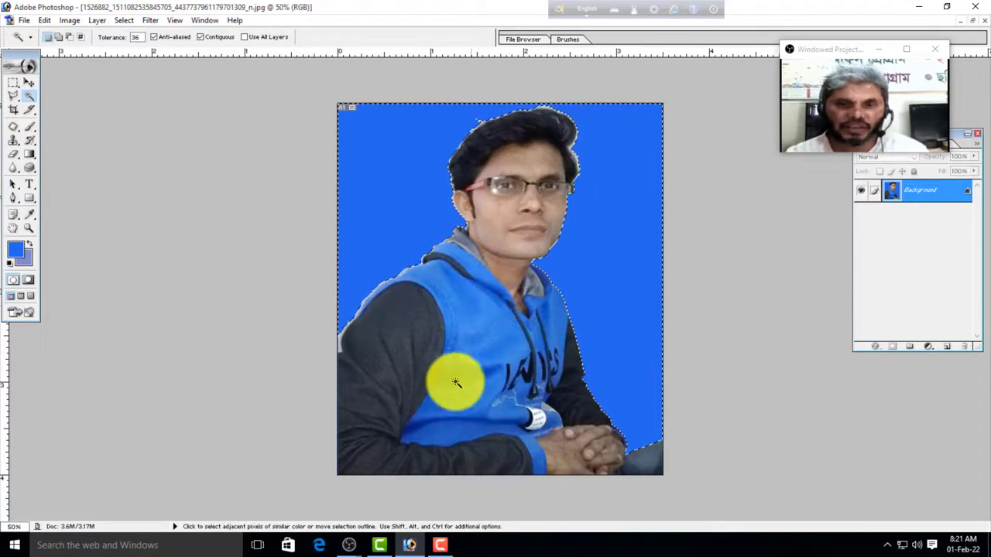
click(129, 21)
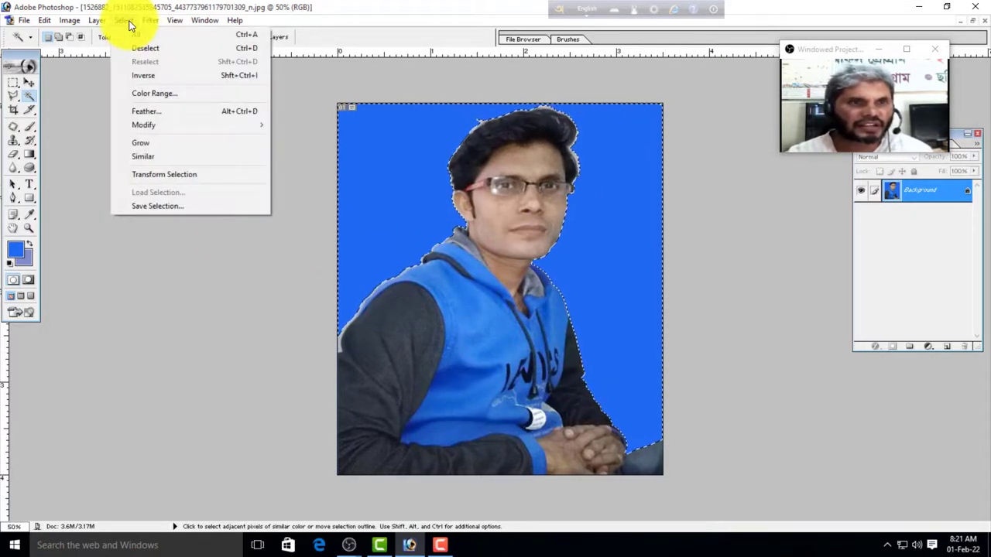
click(140, 75)
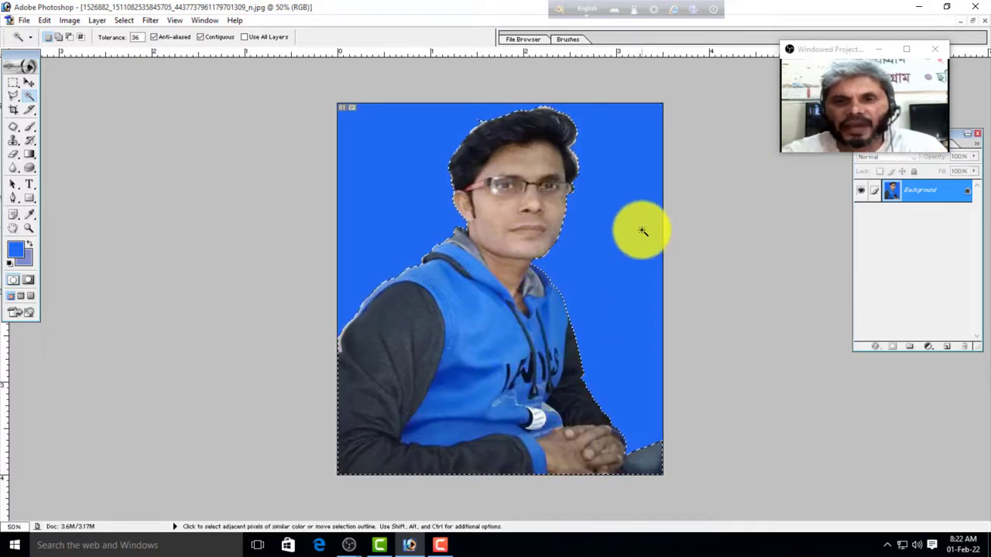
Step: Invert the selection back to the blue background and undo that inversion
click(124, 20)
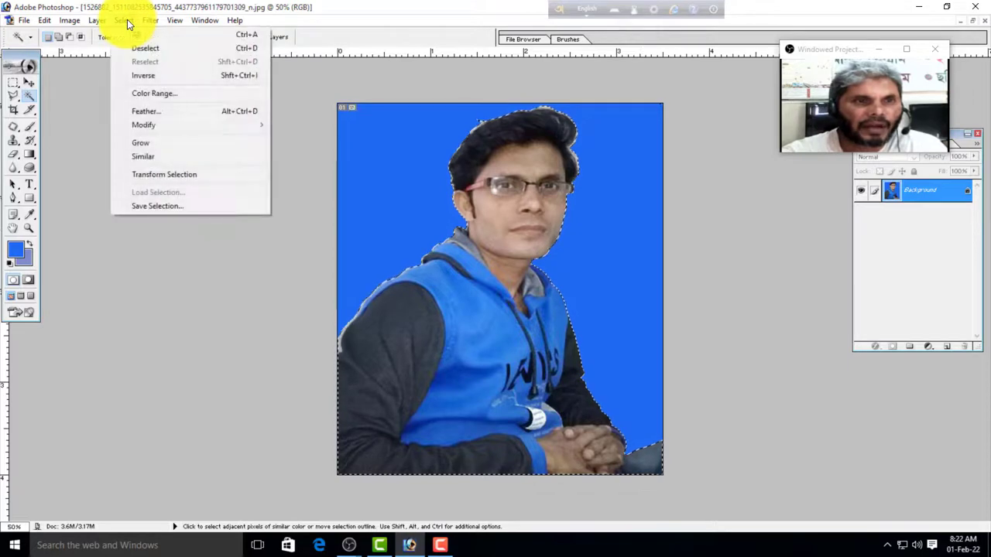
click(153, 81)
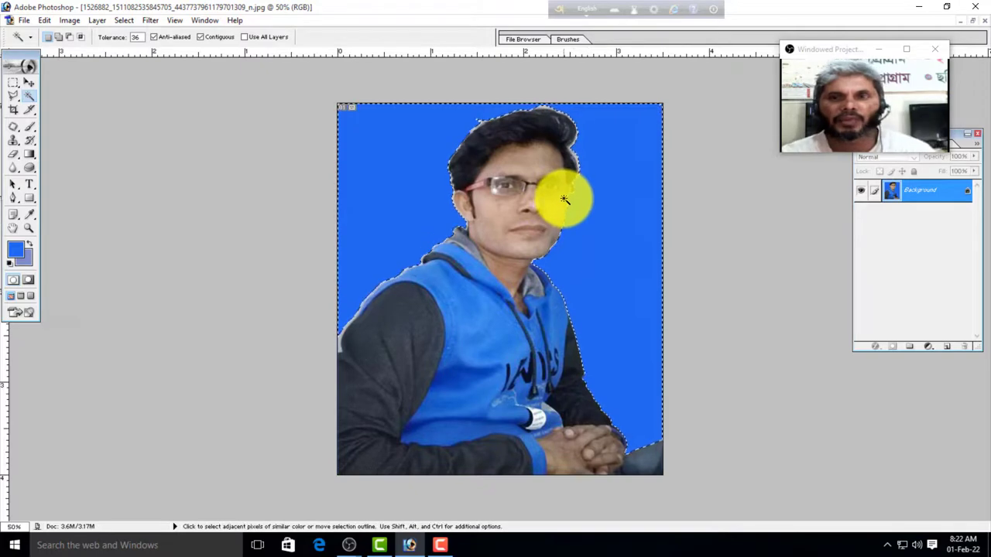
key(v)
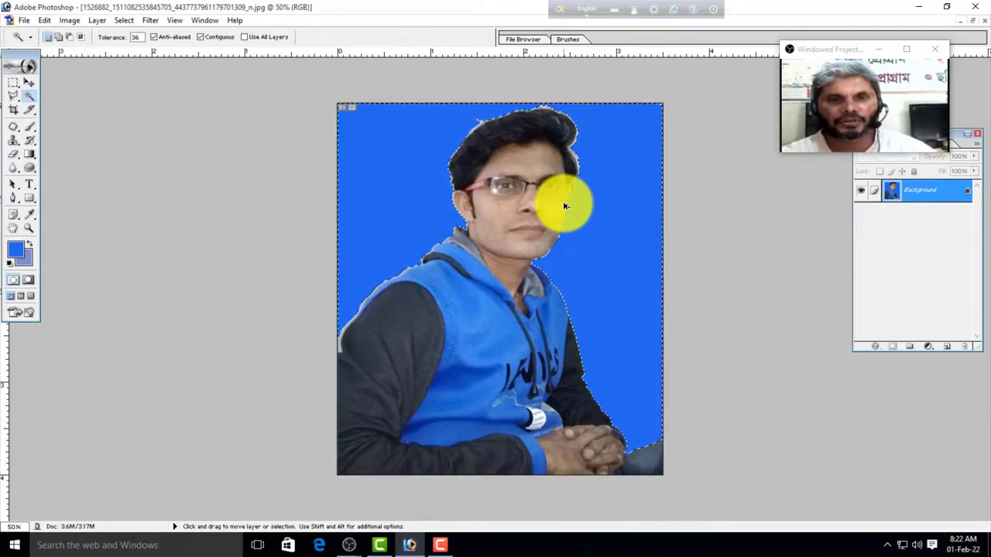
key(ctrl+alt+z)
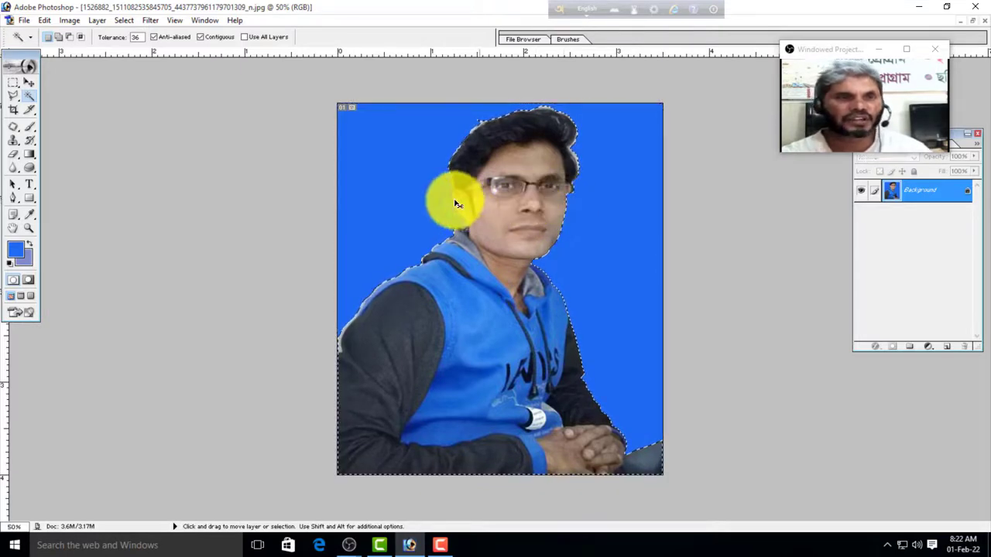
Step: Display the History palette beneath the Layers palette and restore the photo to its original opening snapshot
click(205, 22)
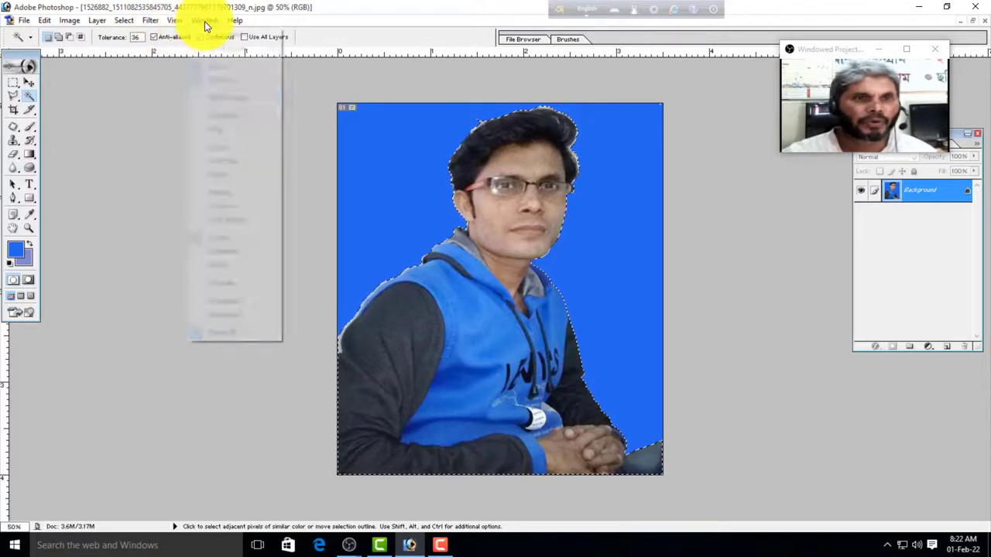
click(241, 195)
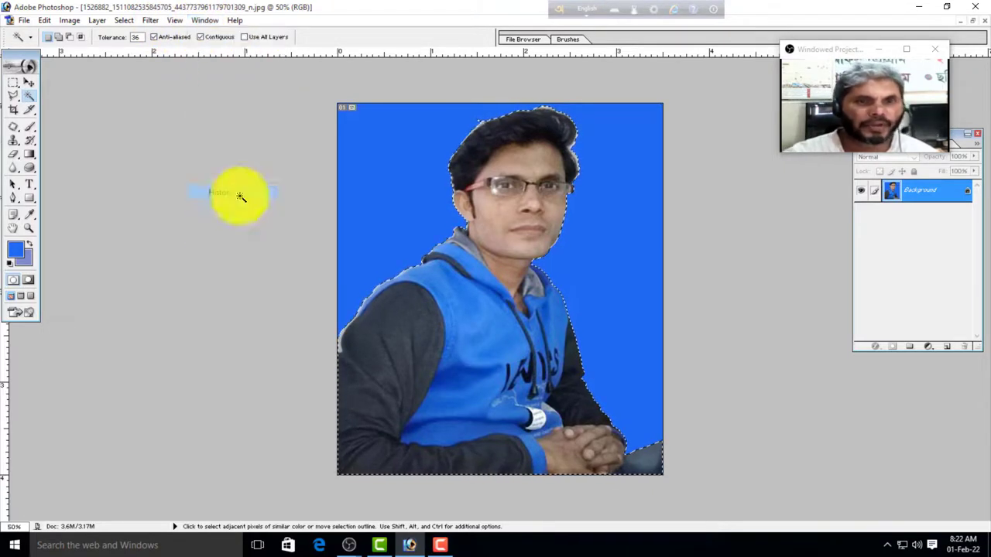
click(717, 229)
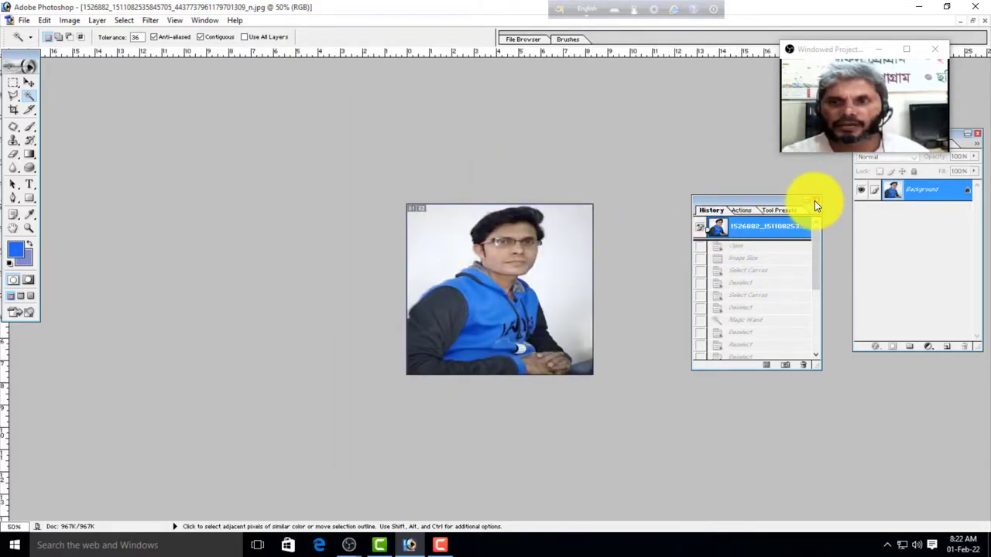
drag(779, 205, 929, 373)
key(ctrl+plus)
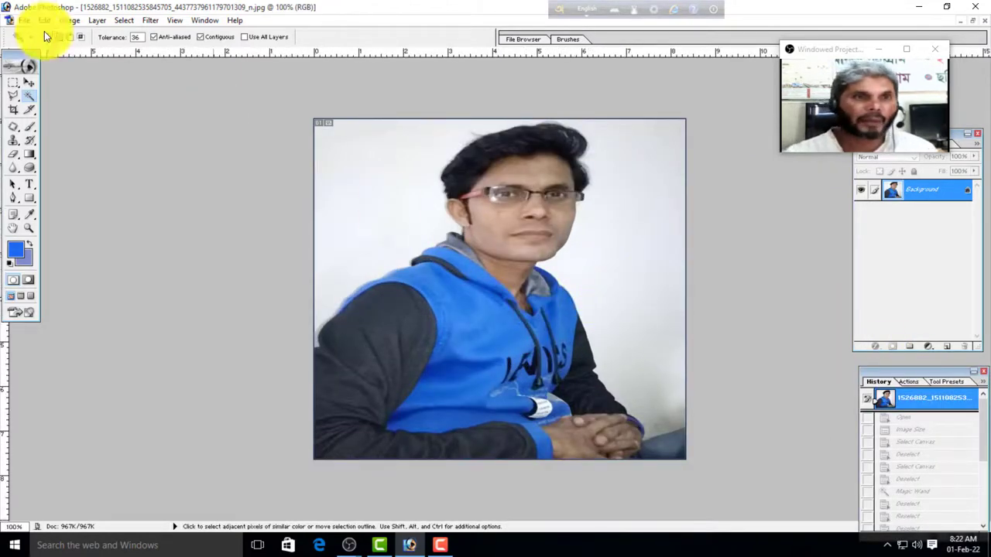
click(123, 20)
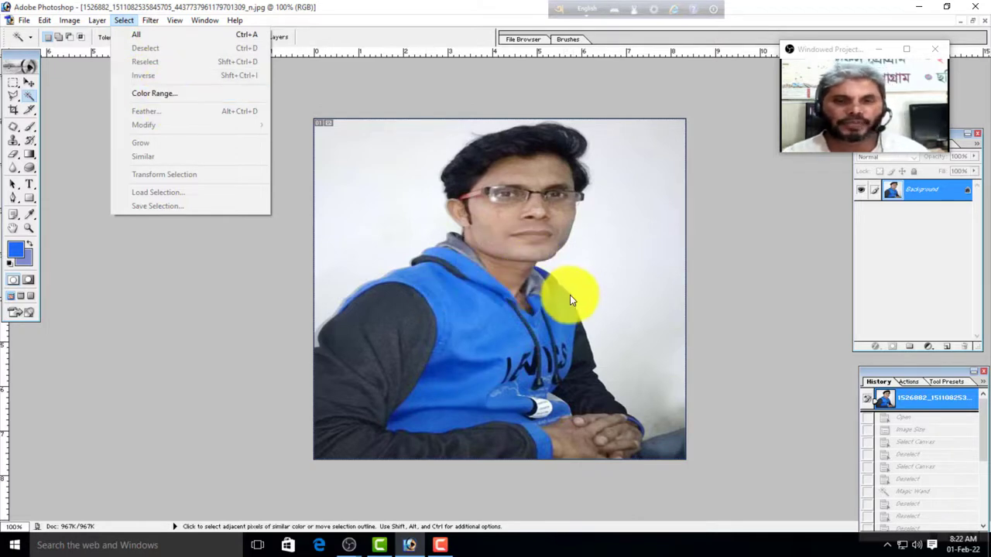
click(592, 304)
key(ctrl+plus)
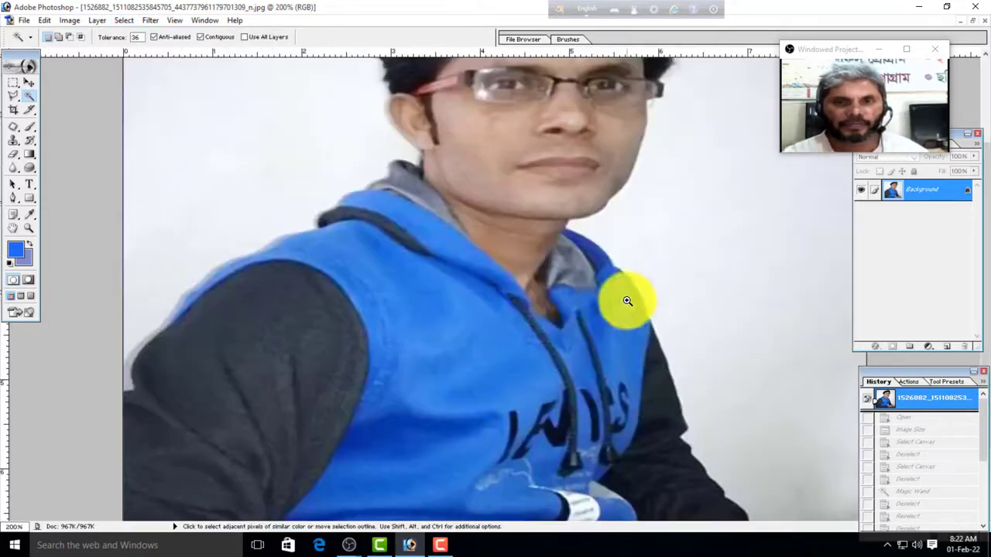
key(ctrl+minus)
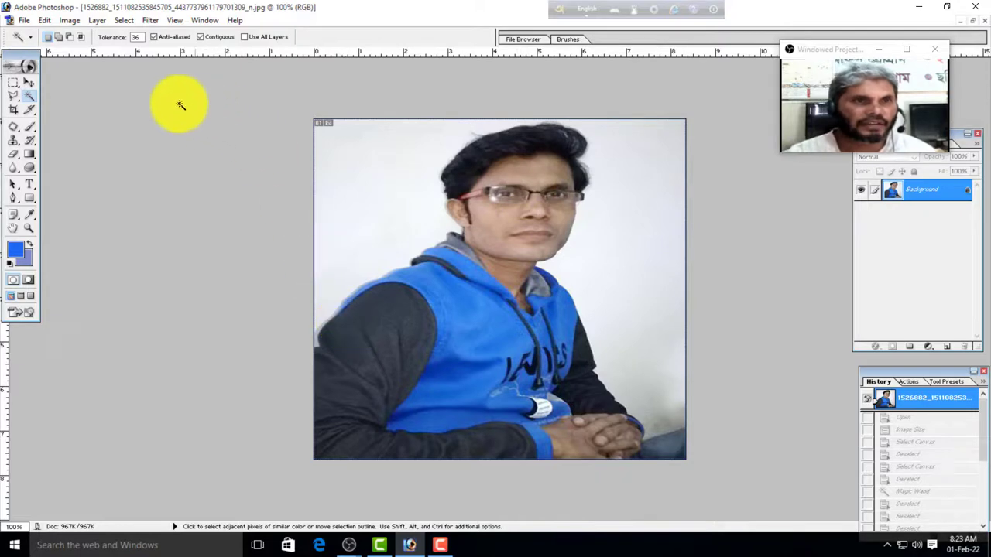
click(129, 20)
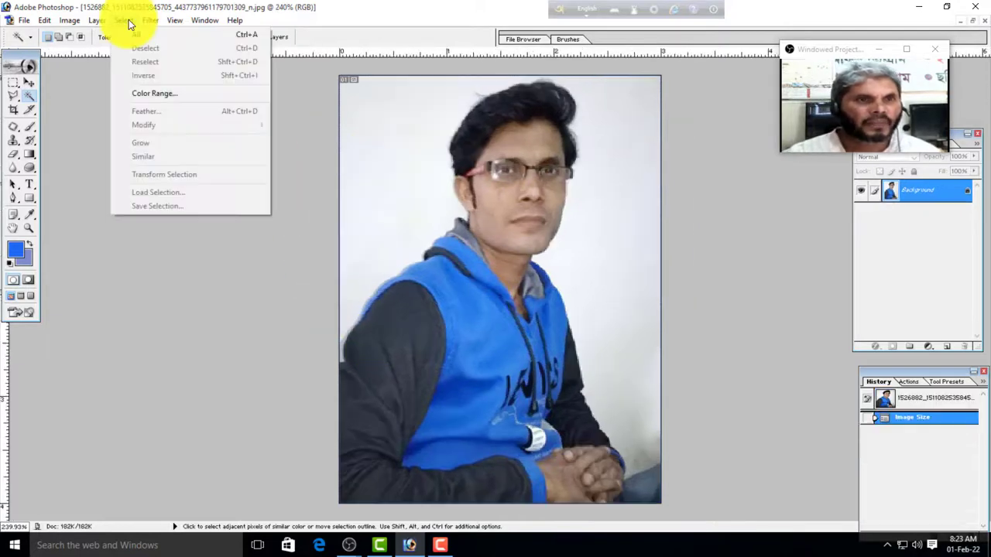
click(151, 94)
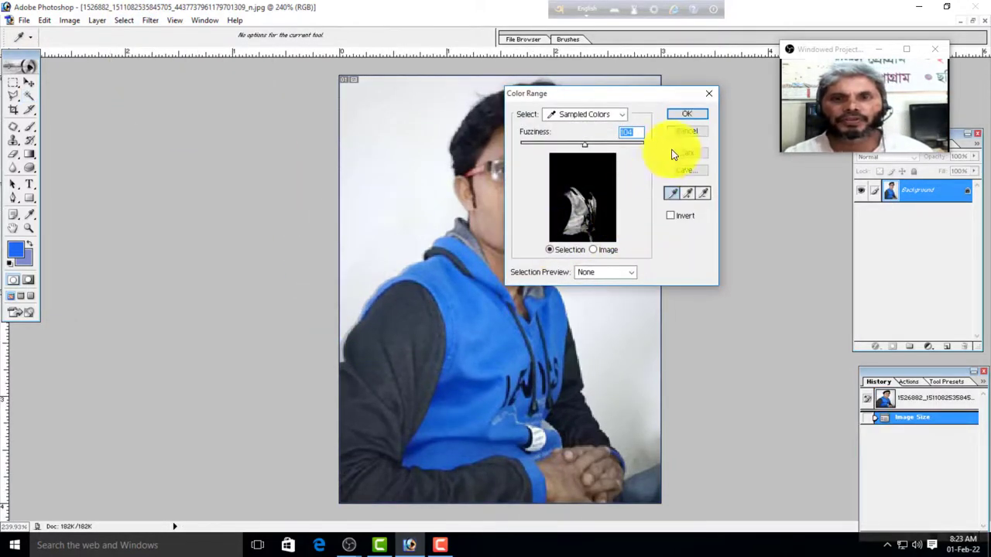
click(687, 131)
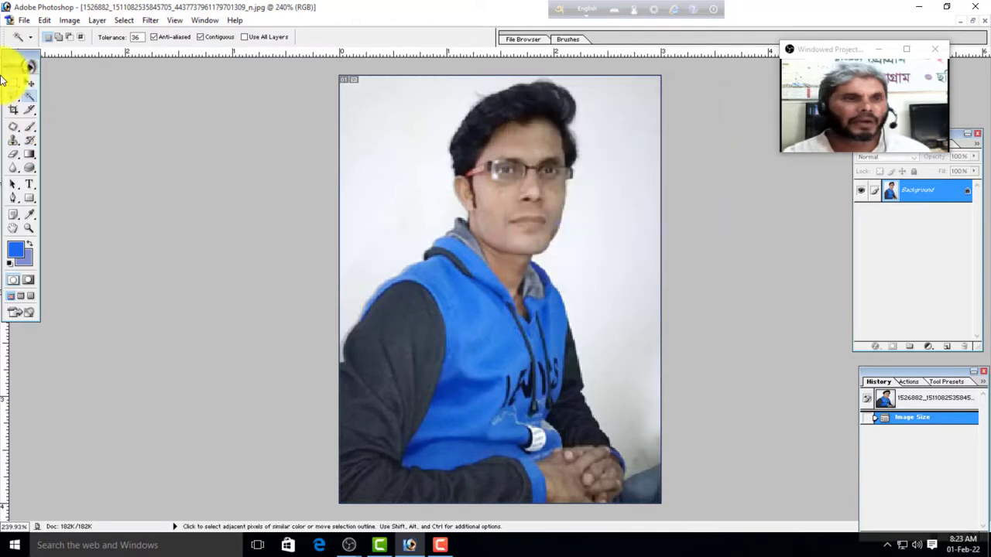
Step: Select the blue parts of the hoodie with Color Range using the Image preview, and clear that selection
click(29, 83)
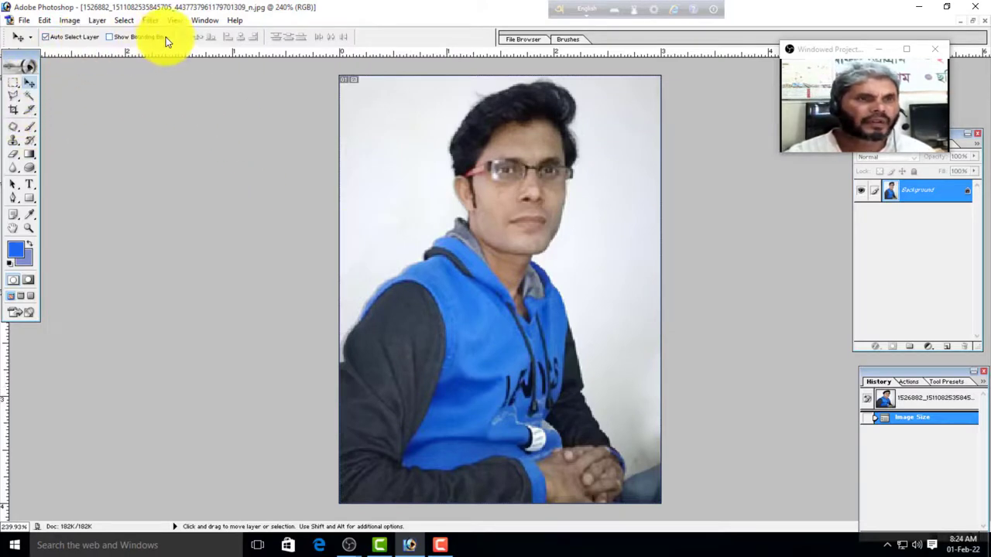
click(127, 21)
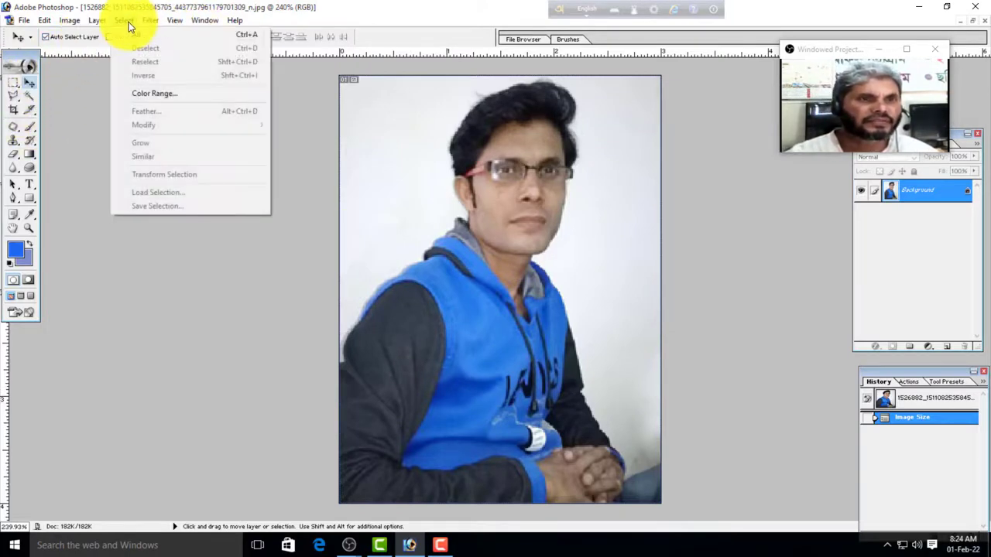
click(162, 90)
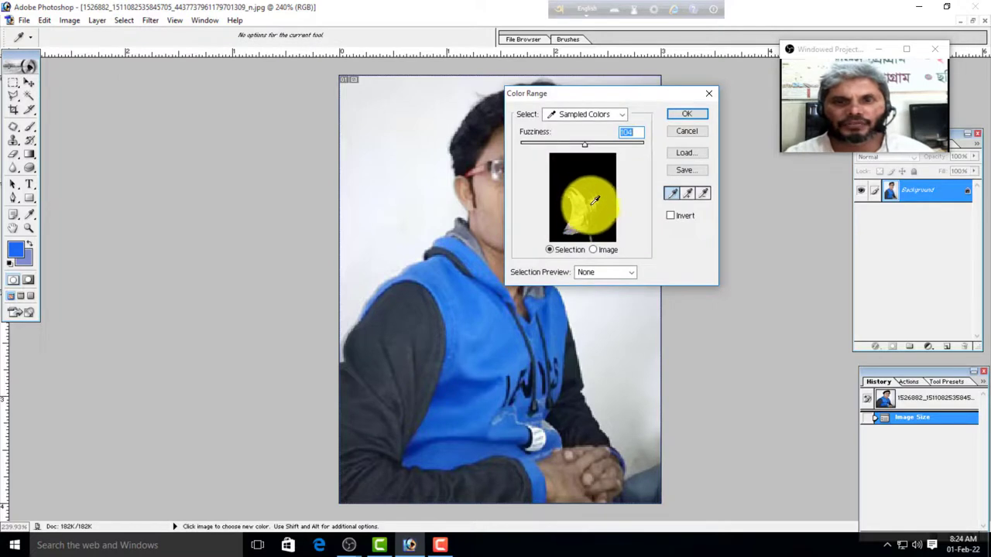
drag(607, 93, 664, 126)
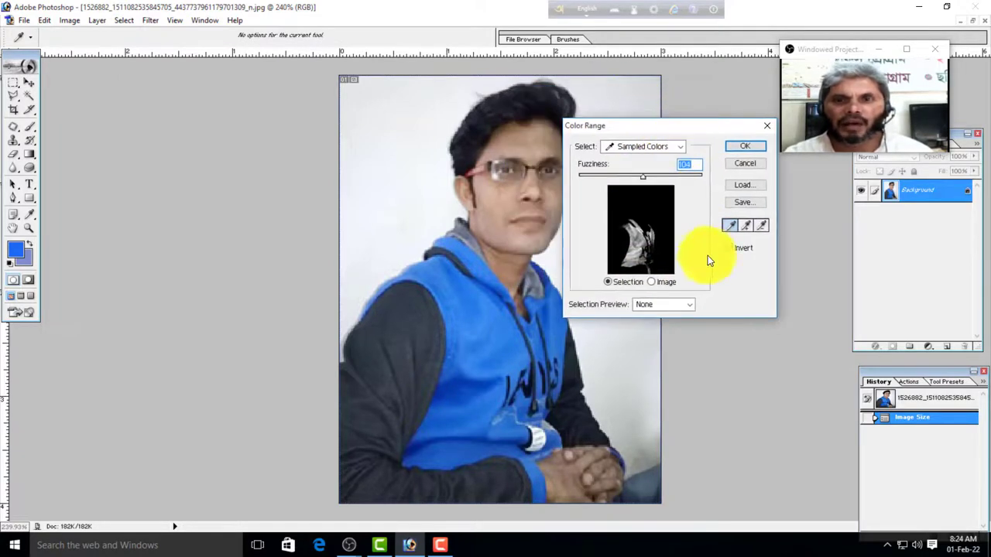
click(651, 284)
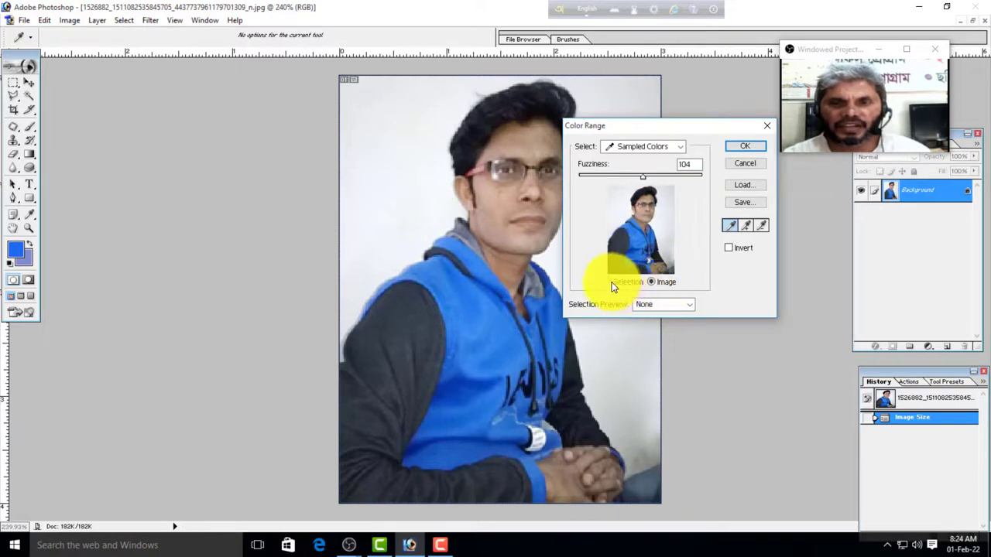
click(607, 281)
click(651, 282)
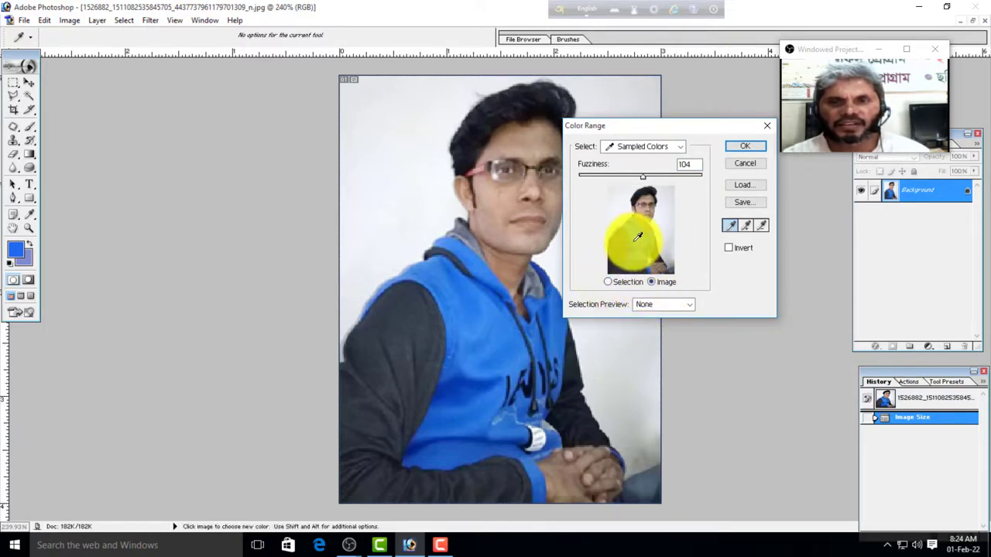
click(743, 147)
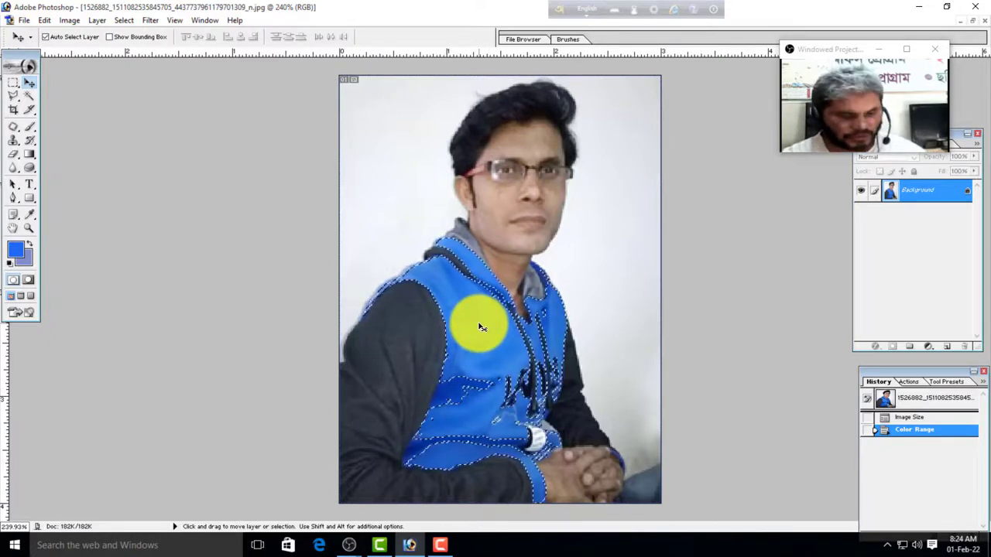
key(ctrl+d)
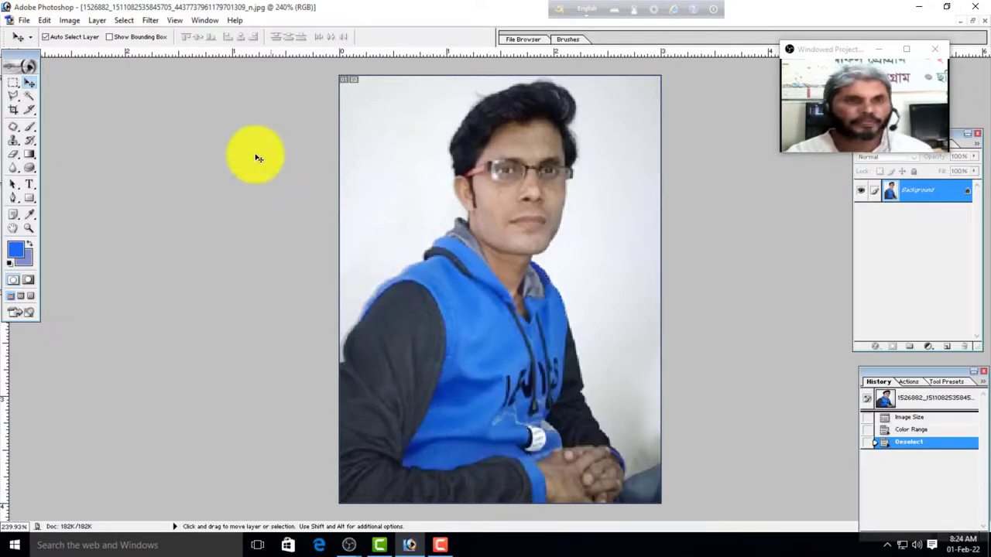
Step: Select the photo's dark areas, such as the black sleeves and hair, with Color Range set to Sampled Colors
click(124, 21)
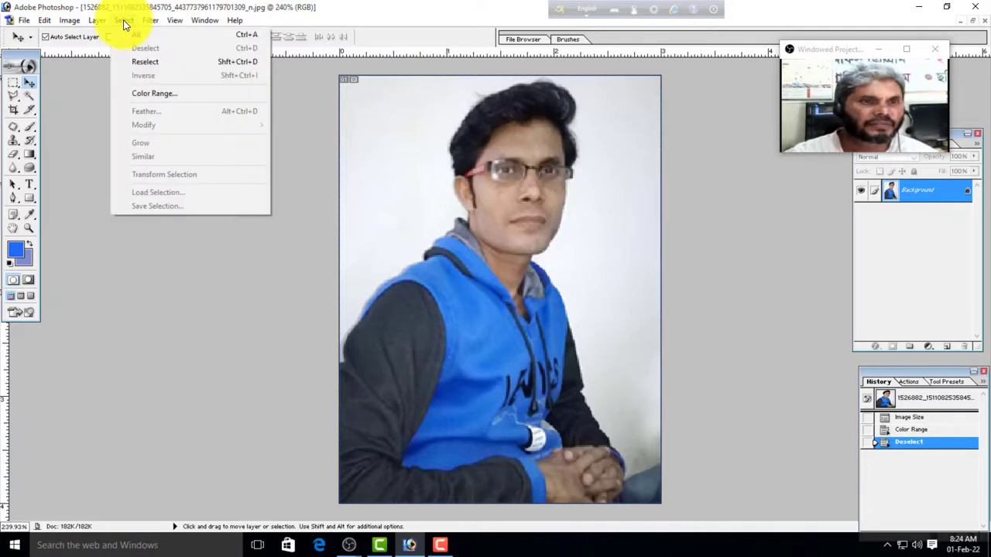
click(164, 92)
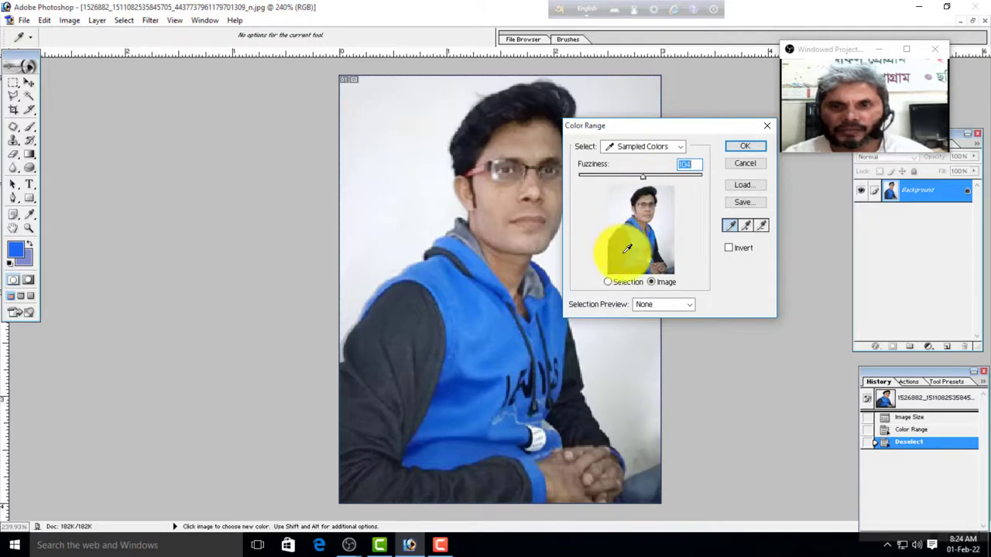
click(742, 145)
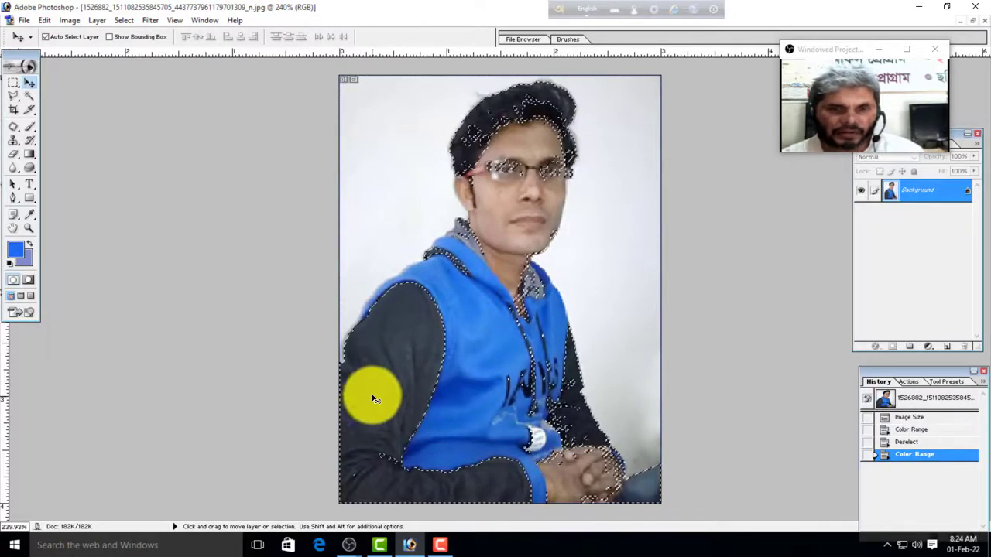
Step: Move the selected dark pixels with the Move tool and deselect them
drag(376, 379, 379, 450)
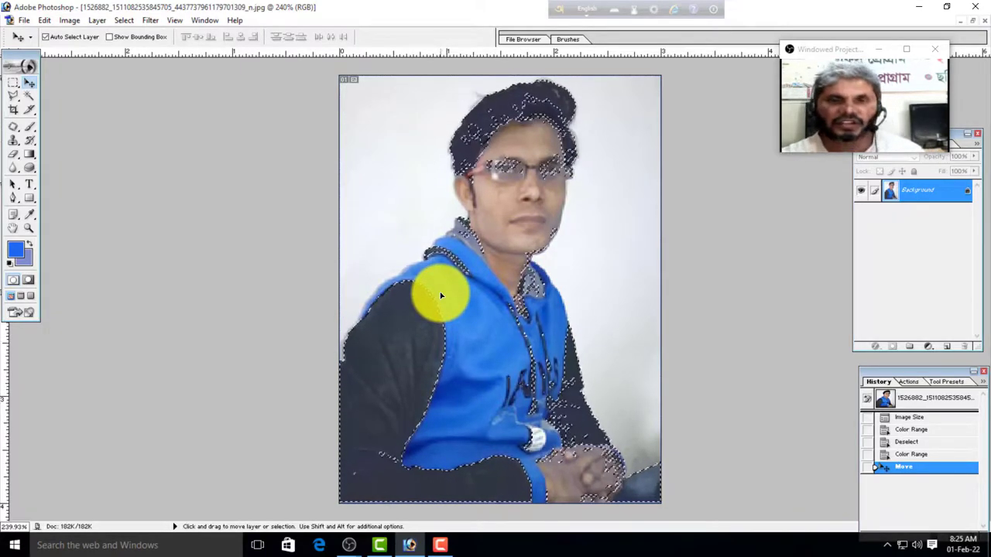
key(ctrl+d)
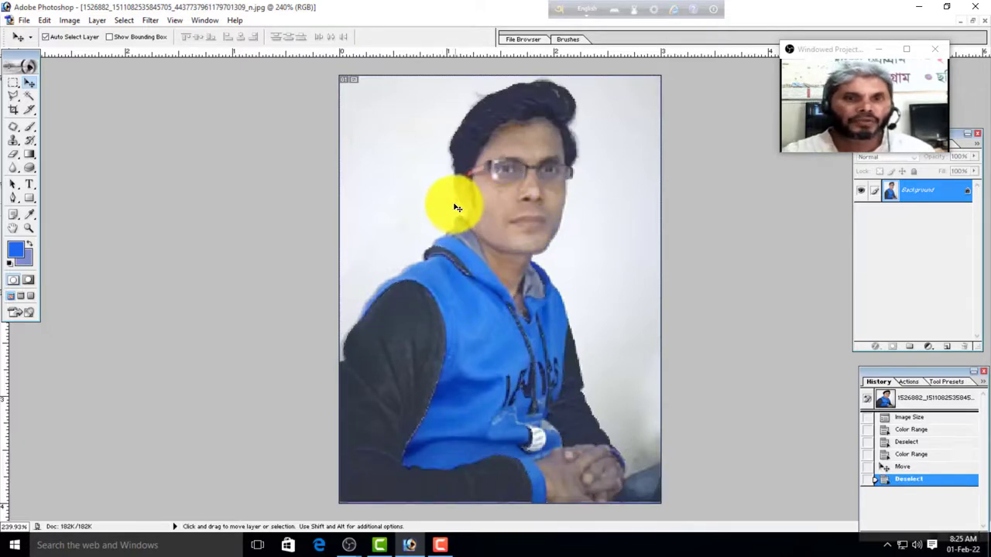
key(ctrl+z)
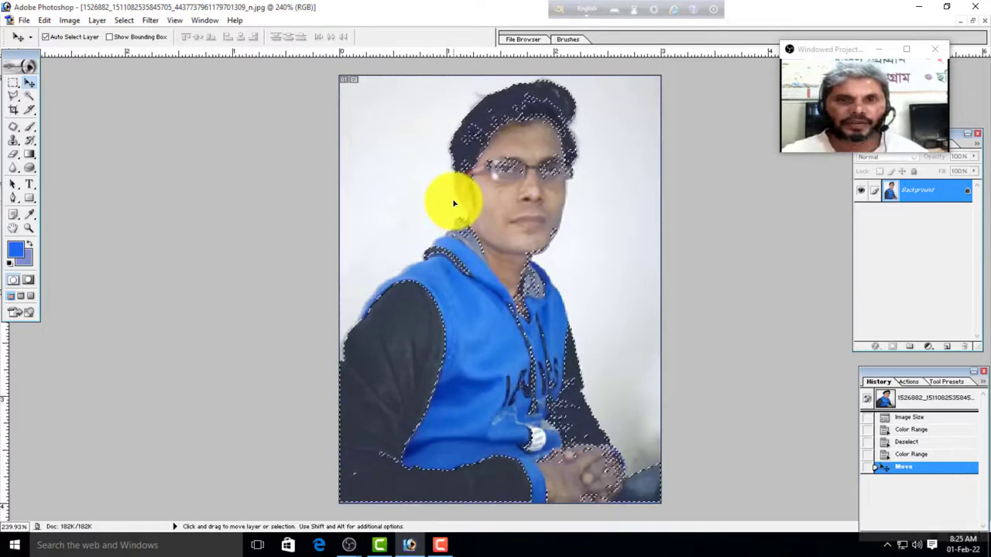
key(ctrl+z)
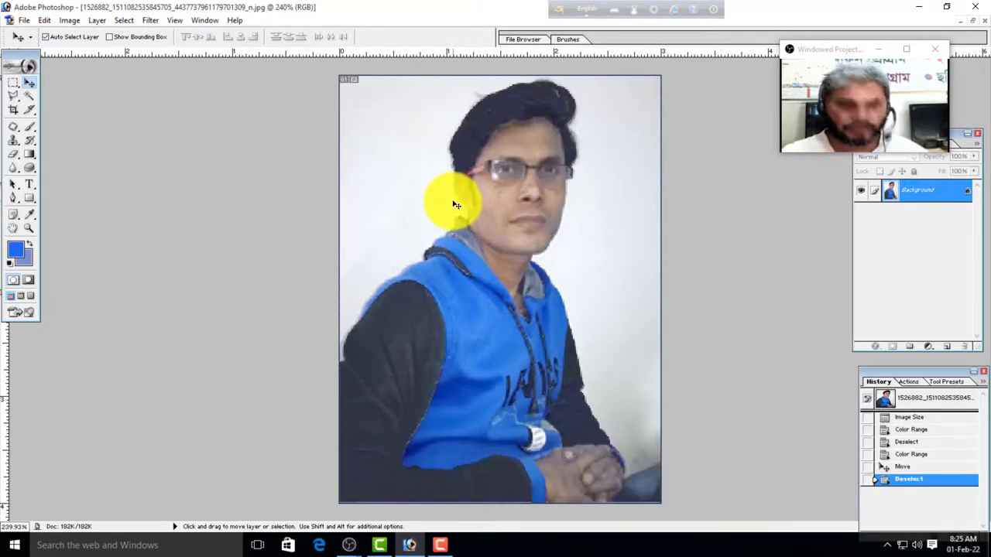
click(124, 21)
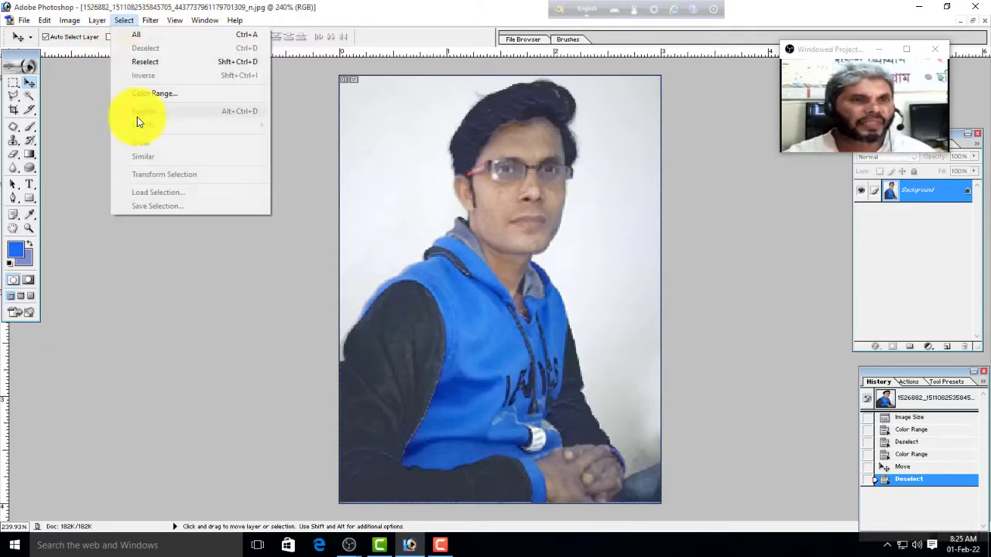
click(592, 232)
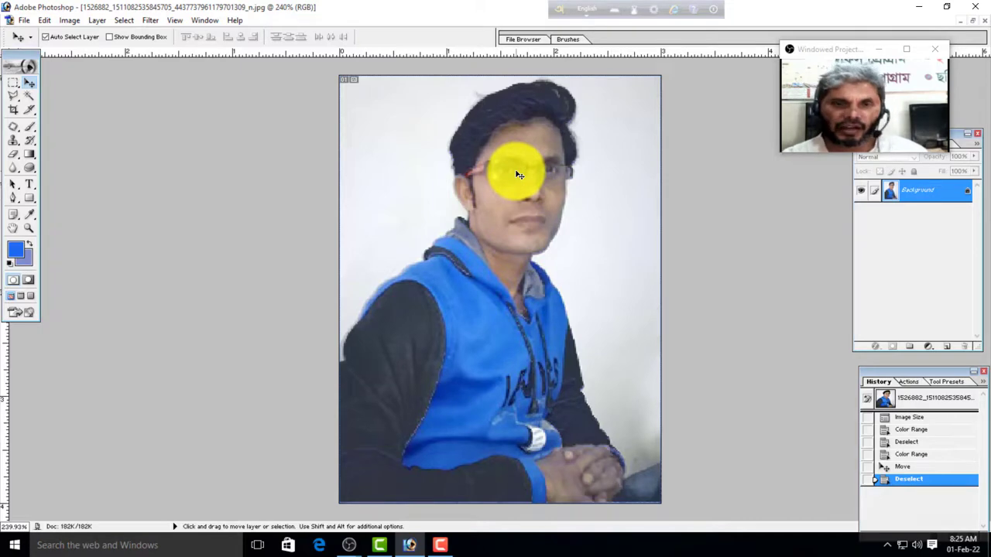
key(z)
click(625, 211)
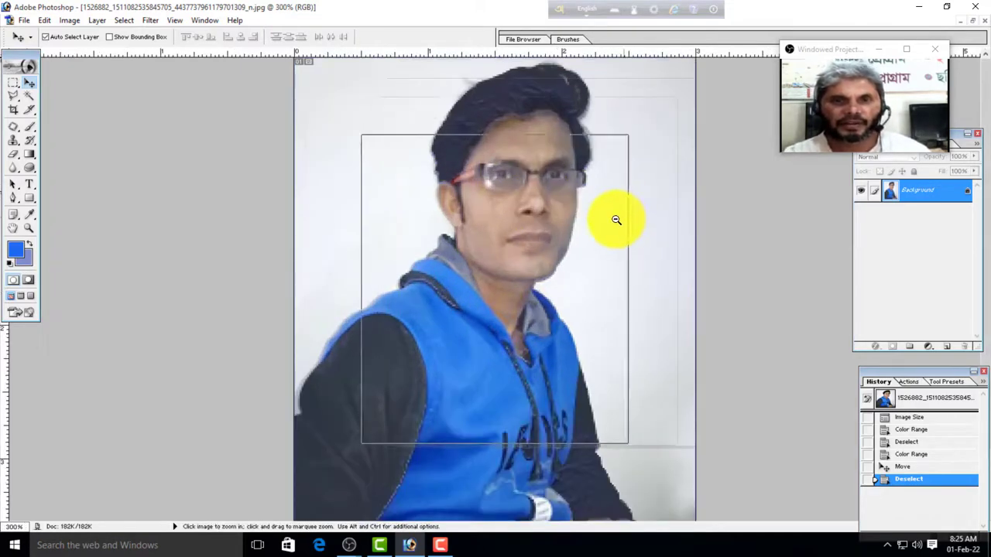
alt+click(616, 220)
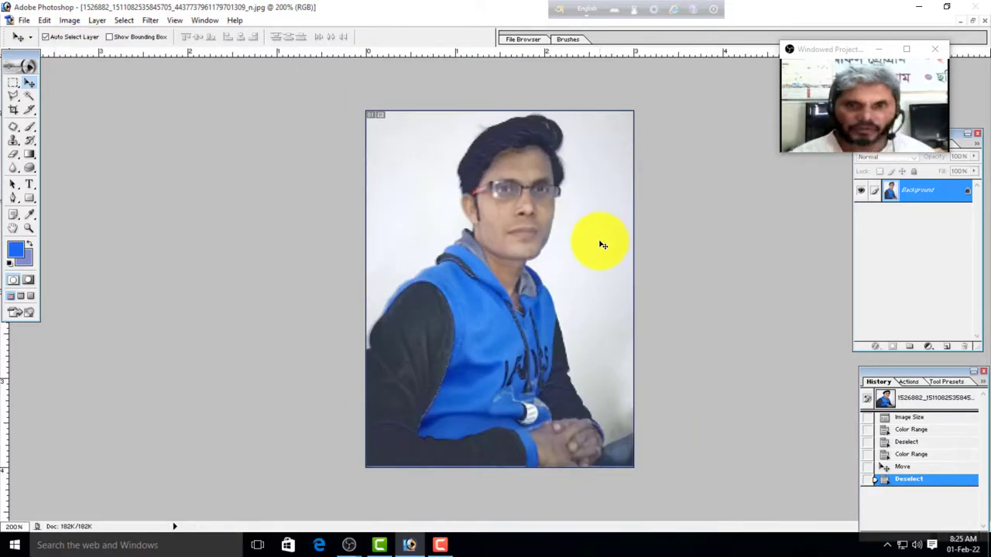
Step: Set the image resolution to 300 pixels/inch, keeping the 3 by 4 inch document size with Bicubic resampling
key(alt+i)
key(i)
drag(364, 270, 287, 273)
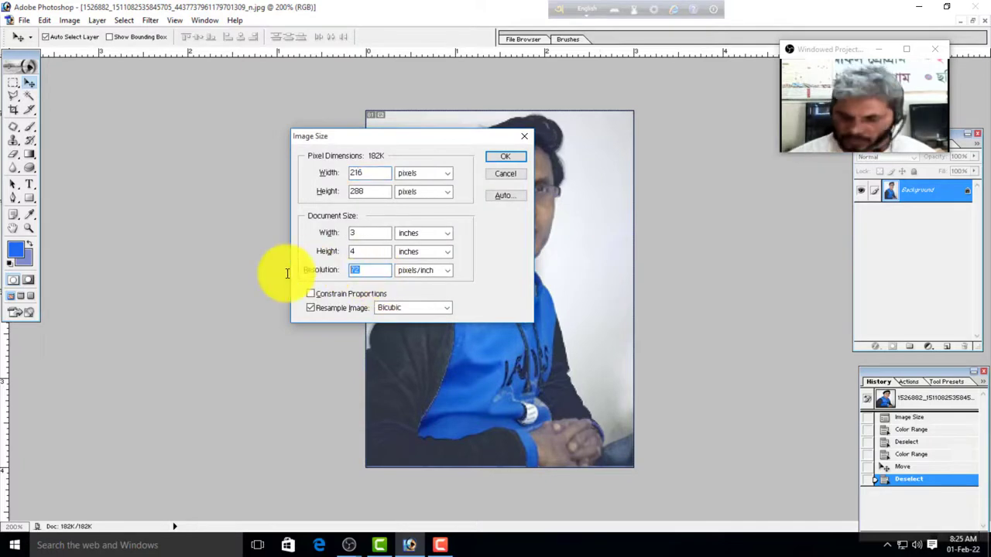
text(300)
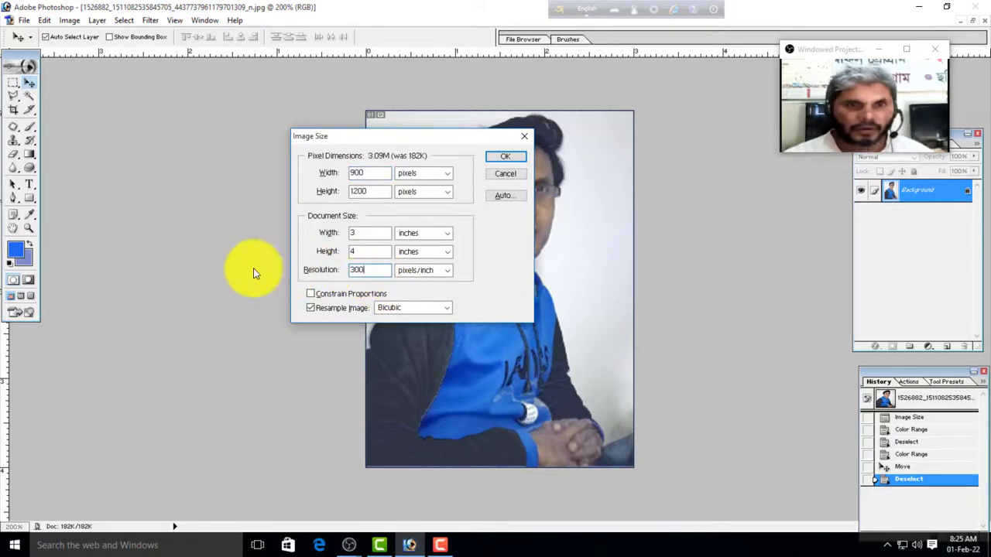
click(508, 158)
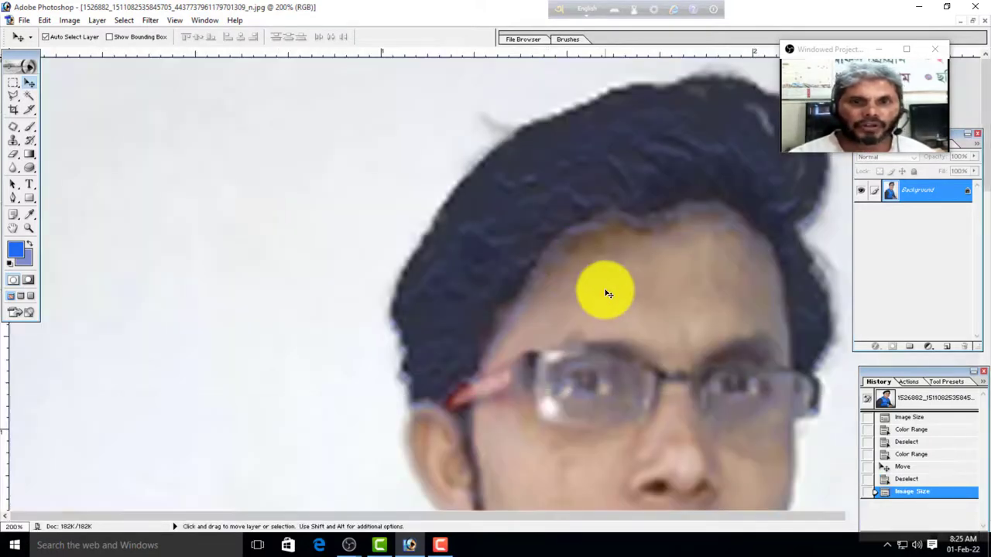
key(ctrl+0)
alt+click(594, 250)
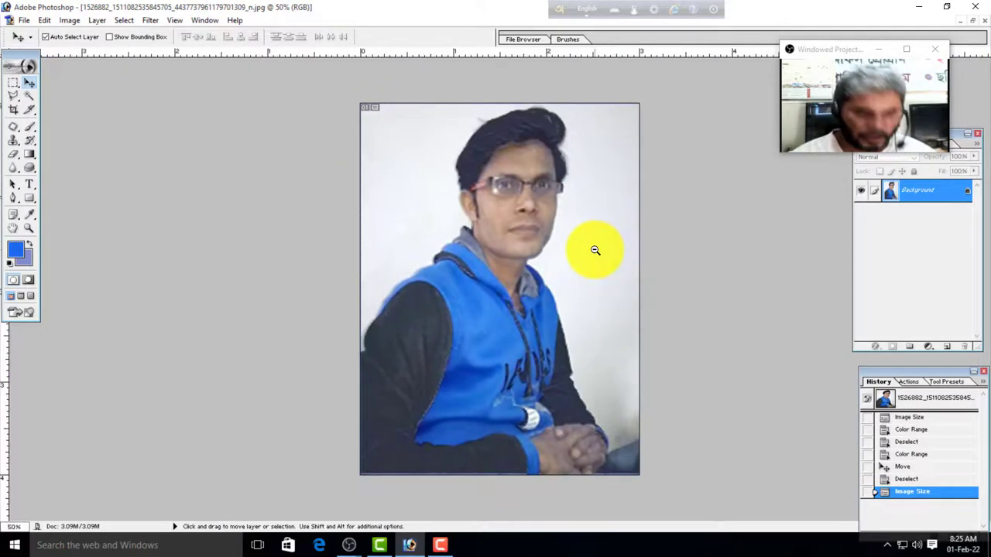
Step: Duplicate the image under the suggested copy name and place the copy's window beside the original
key(alt+i)
key(d)
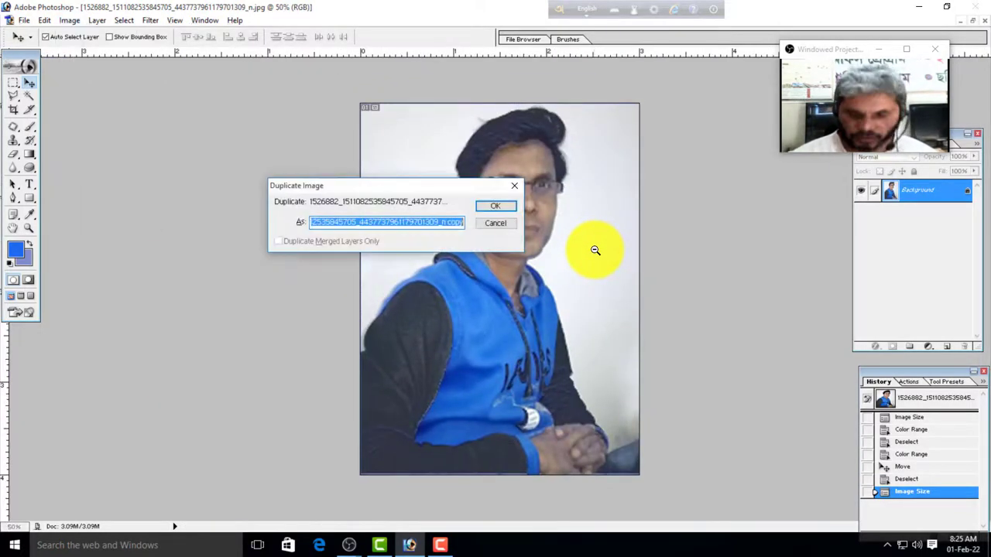
key(Return)
drag(161, 68, 581, 72)
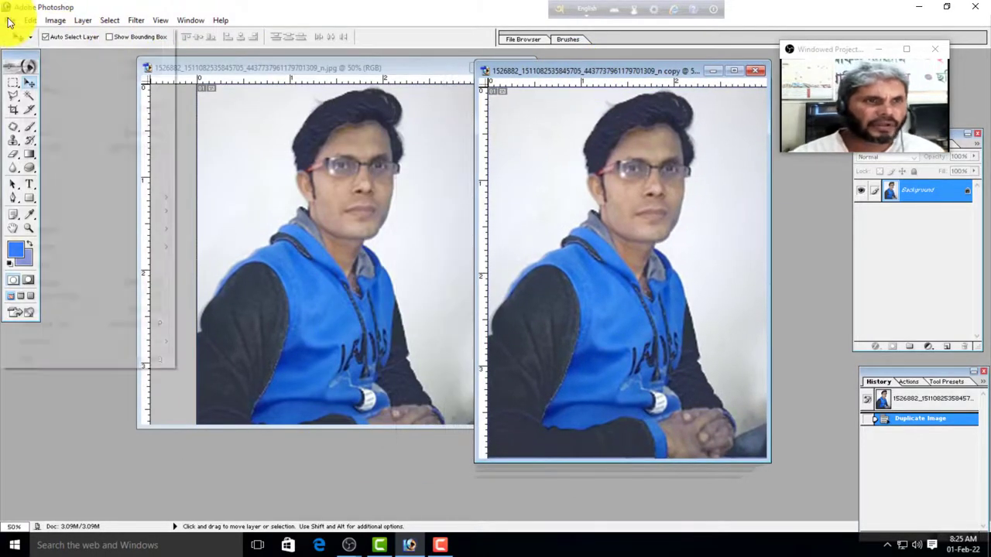
Step: Create a blank white A4 RGB document at 300 pixels/inch and arrange its window and the original photo's window
click(10, 20)
click(35, 34)
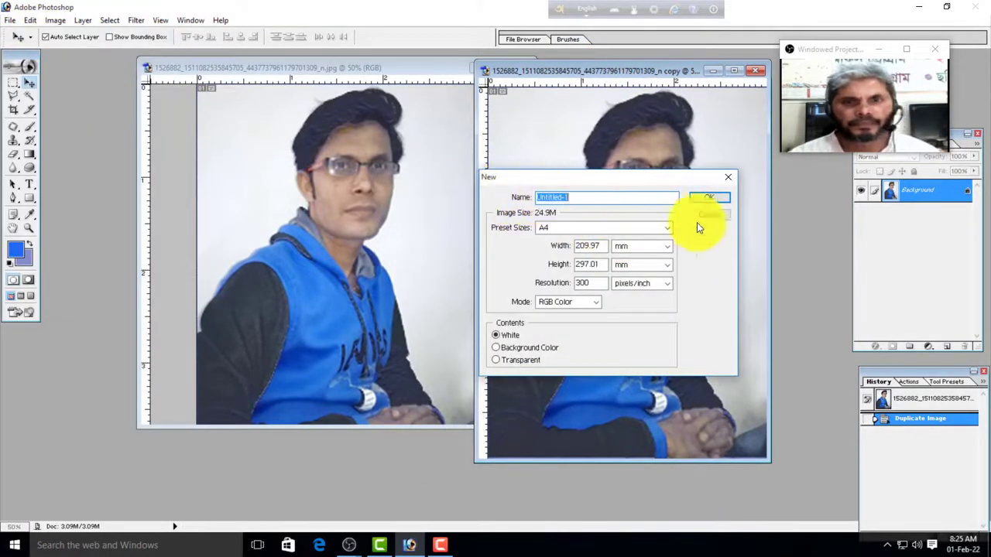
click(713, 201)
drag(221, 70, 180, 193)
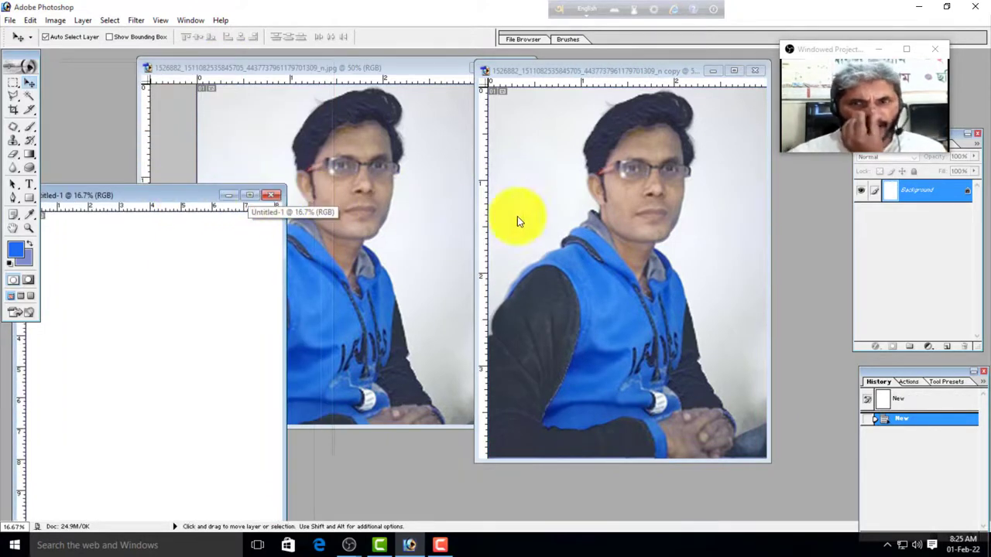
click(342, 69)
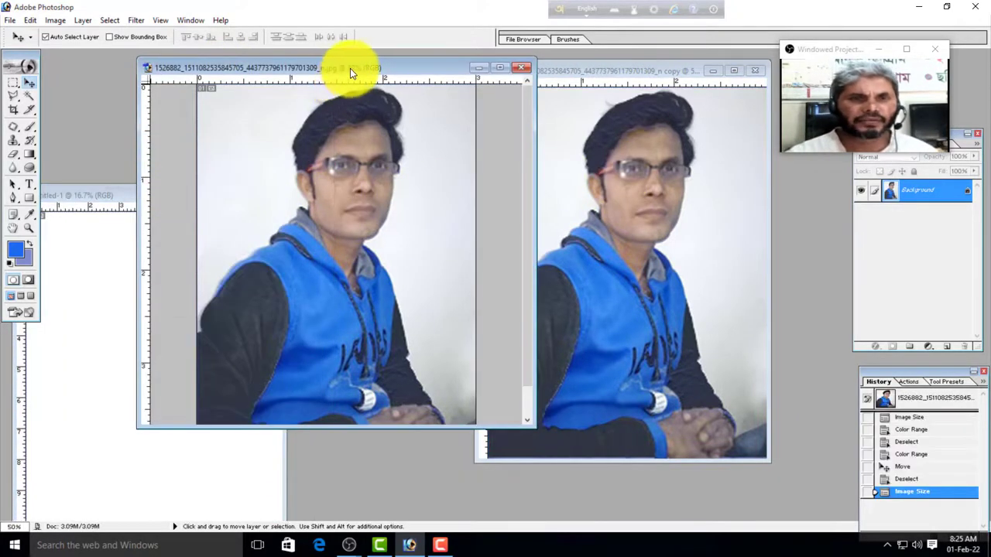
drag(350, 69, 392, 71)
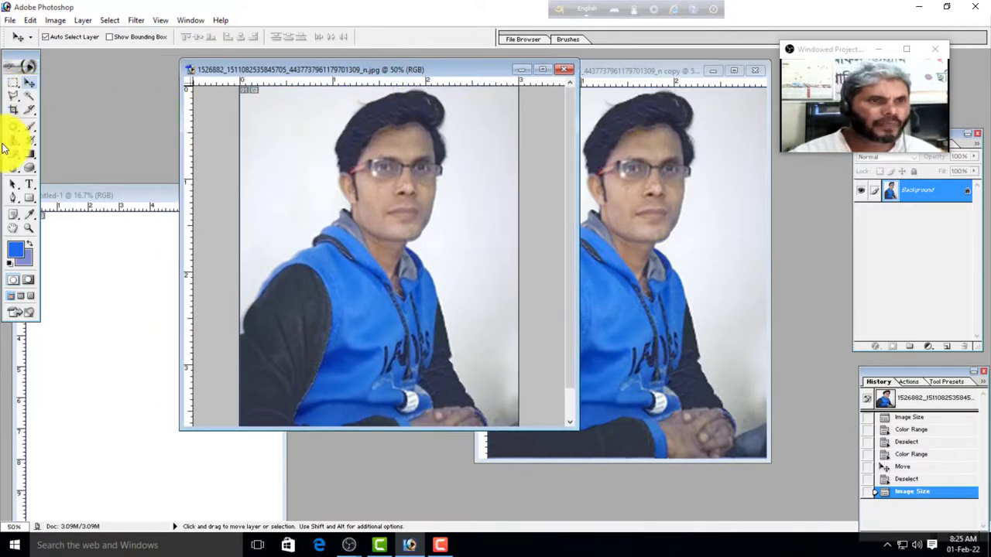
Step: Draw an elliptical marquee of about 576 by 596 pixels around the head in the original photo and cut it out
drag(16, 83, 69, 91)
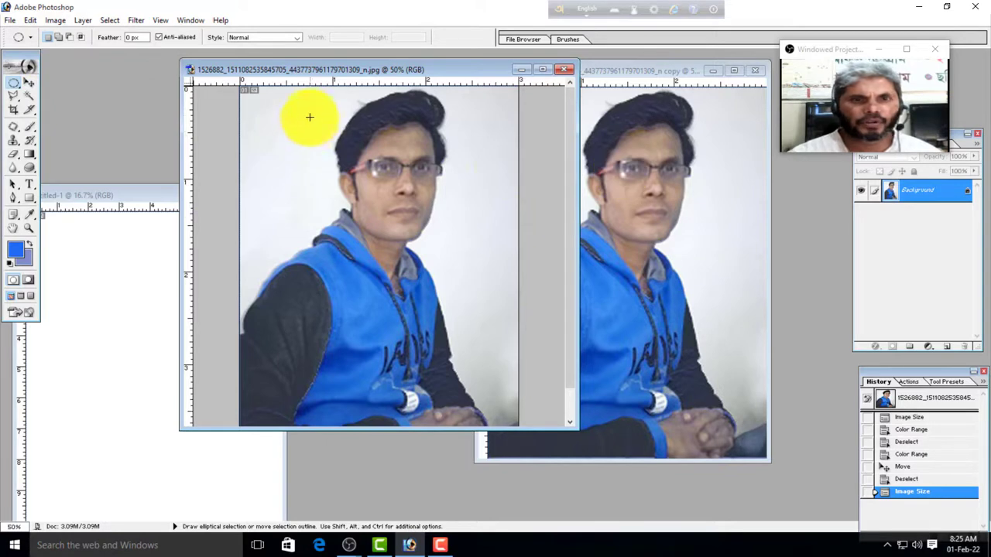
drag(301, 97, 478, 276)
click(31, 20)
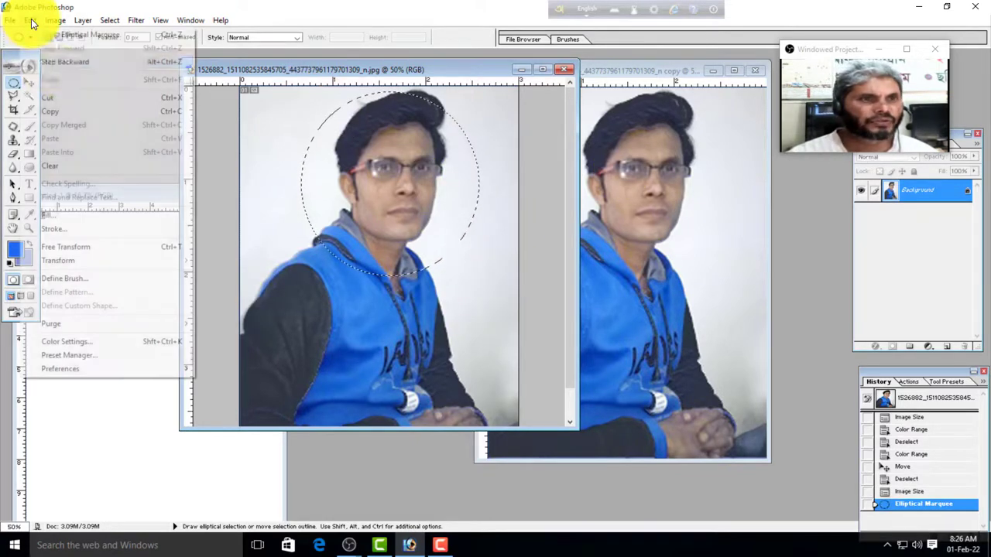
click(57, 97)
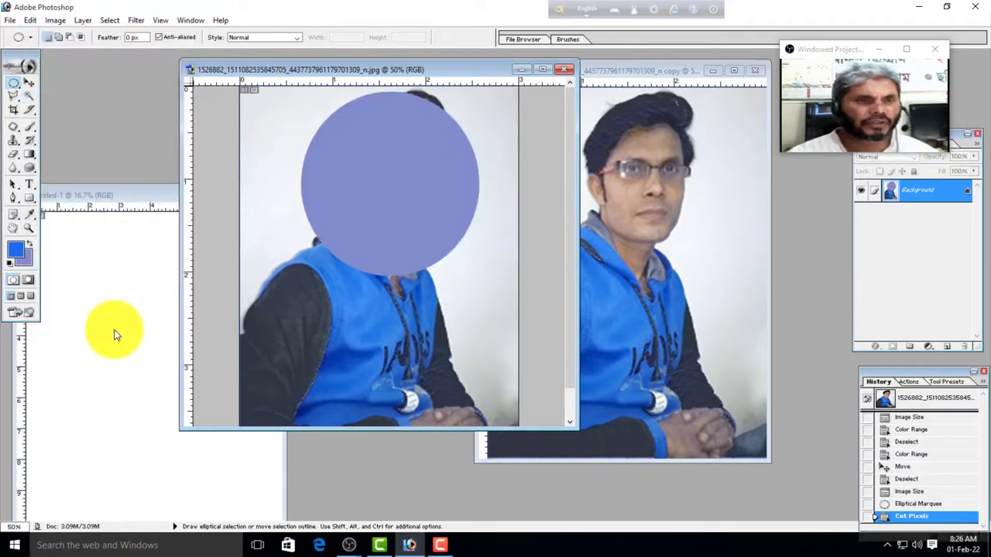
Step: Paste the cut head into the blank A4 document
click(115, 335)
drag(169, 201, 191, 188)
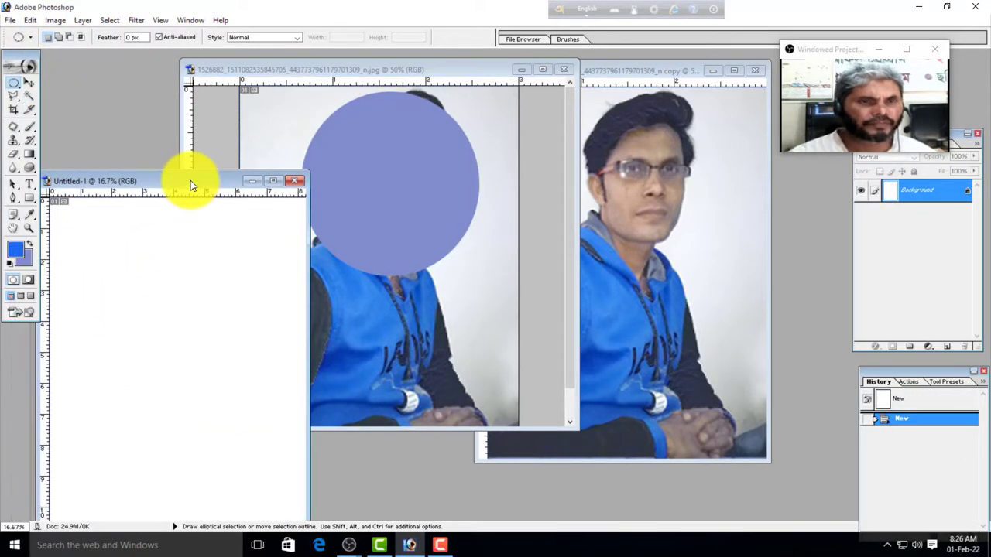
key(ctrl+v)
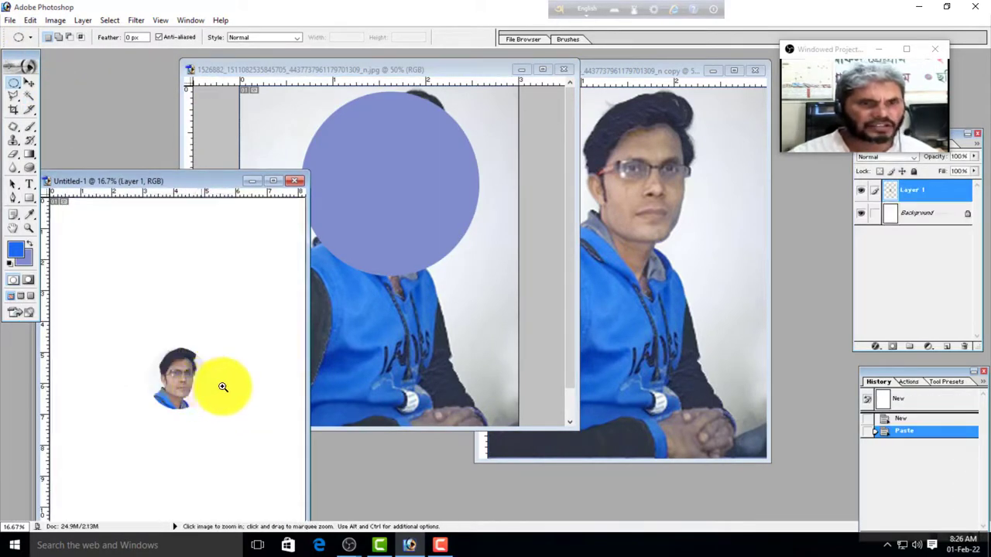
ctrl+click(222, 387)
ctrl+click(177, 361)
drag(169, 188, 254, 179)
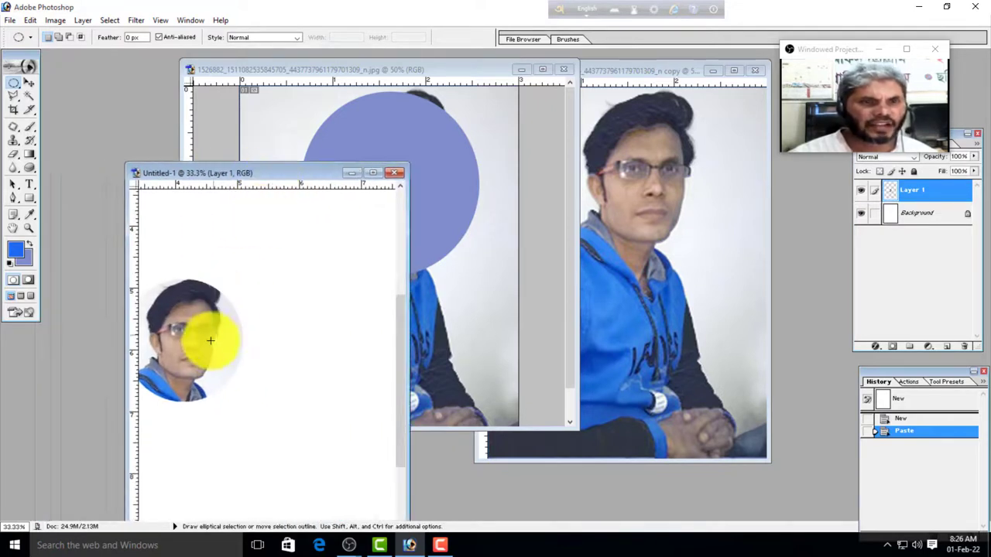
Step: Move the pasted head toward the centre of the visible page and place the document window beside the photo
click(32, 83)
drag(202, 321, 270, 334)
ctrl+click(241, 364)
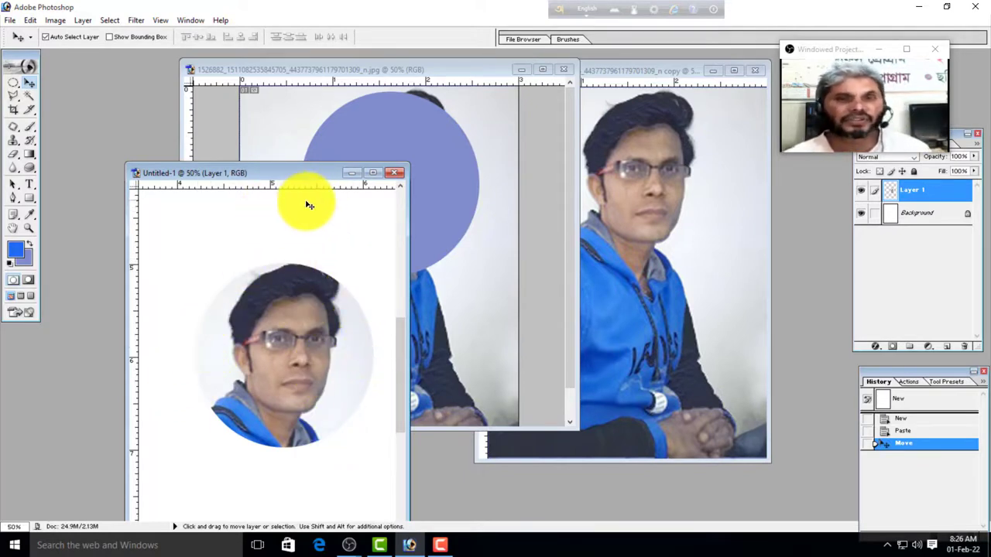
drag(299, 172, 242, 171)
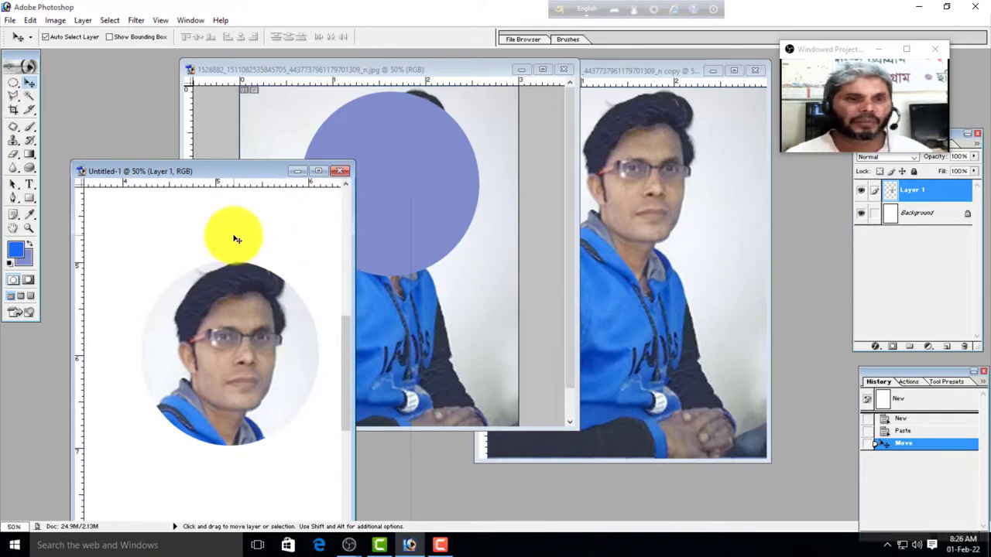
drag(232, 172, 179, 134)
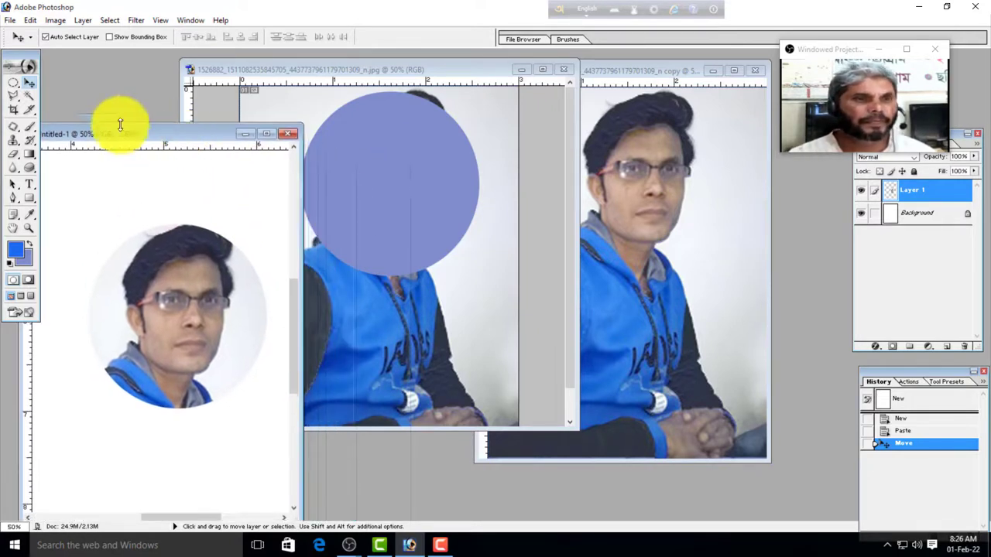
Step: Create a second blank white RGB document of 576 by 596 pixels at 300 pixels/inch and move its window aside
click(9, 20)
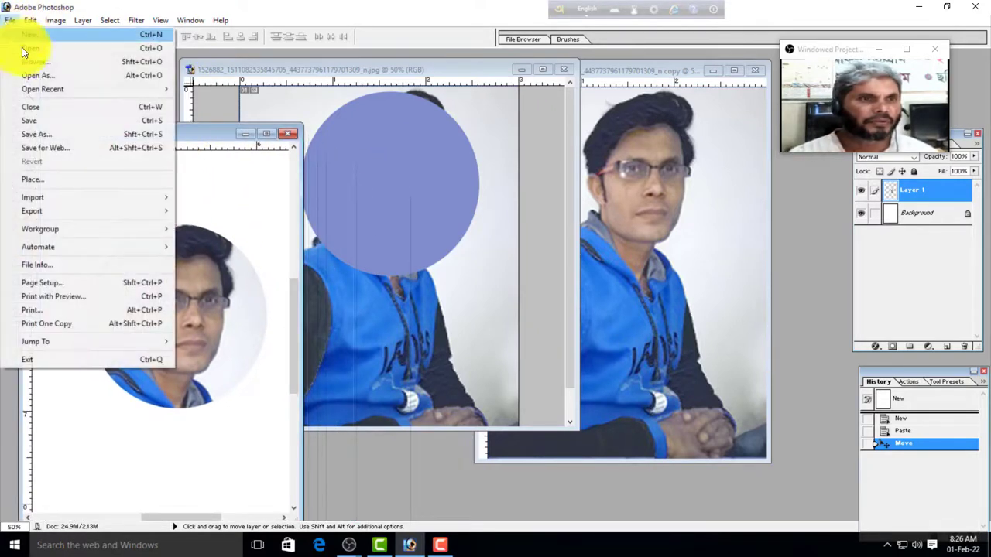
click(31, 34)
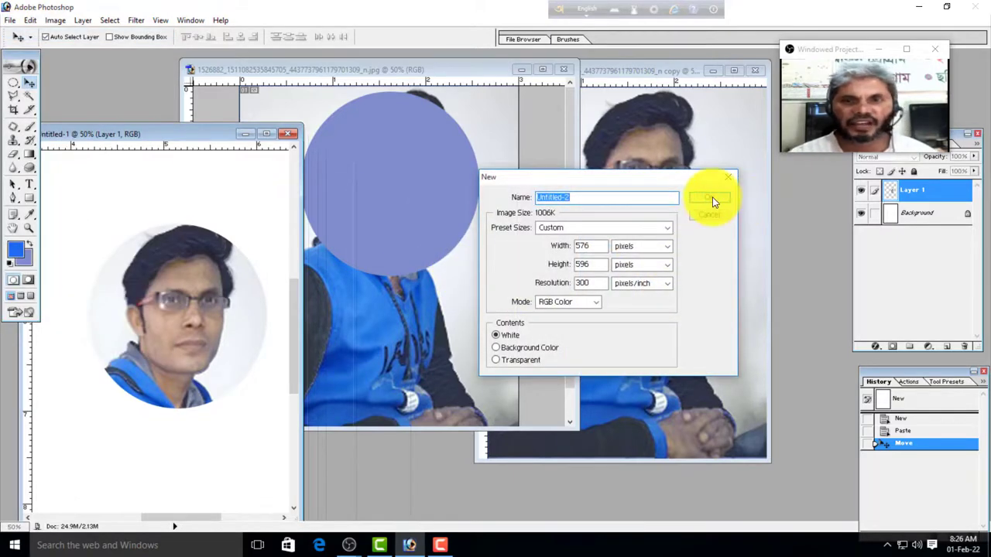
click(713, 198)
drag(316, 82, 250, 150)
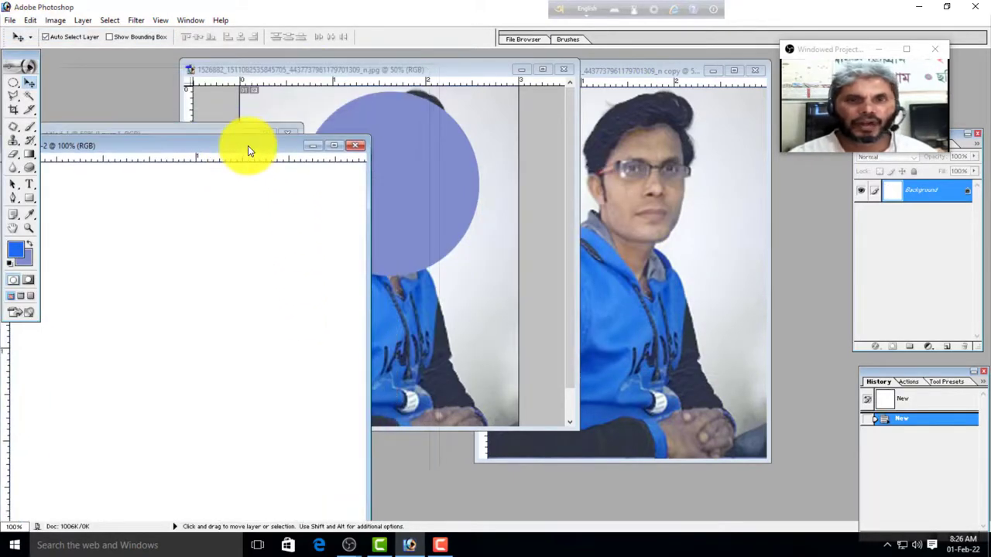
Step: Undo the head cut in the original photo and deselect the ellipse
click(481, 71)
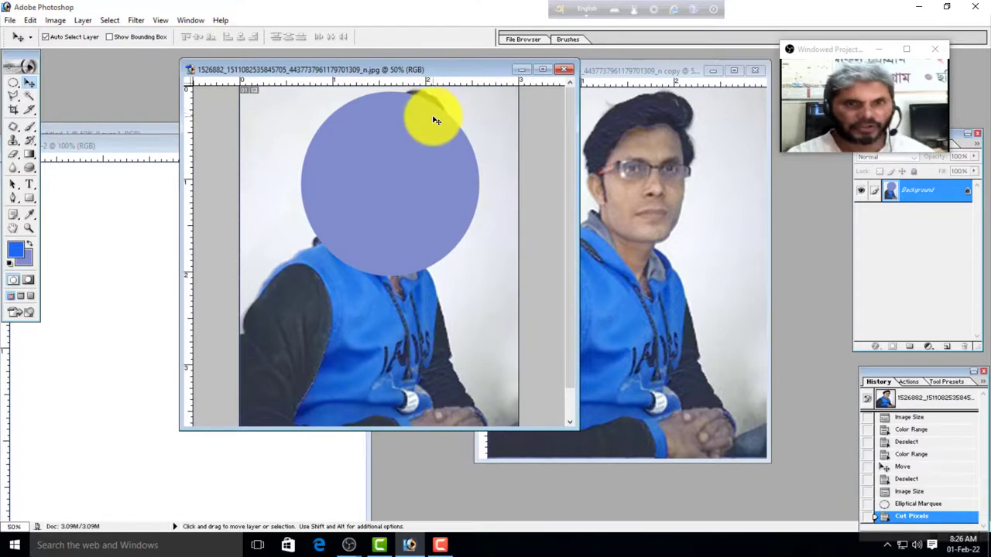
key(ctrl+z)
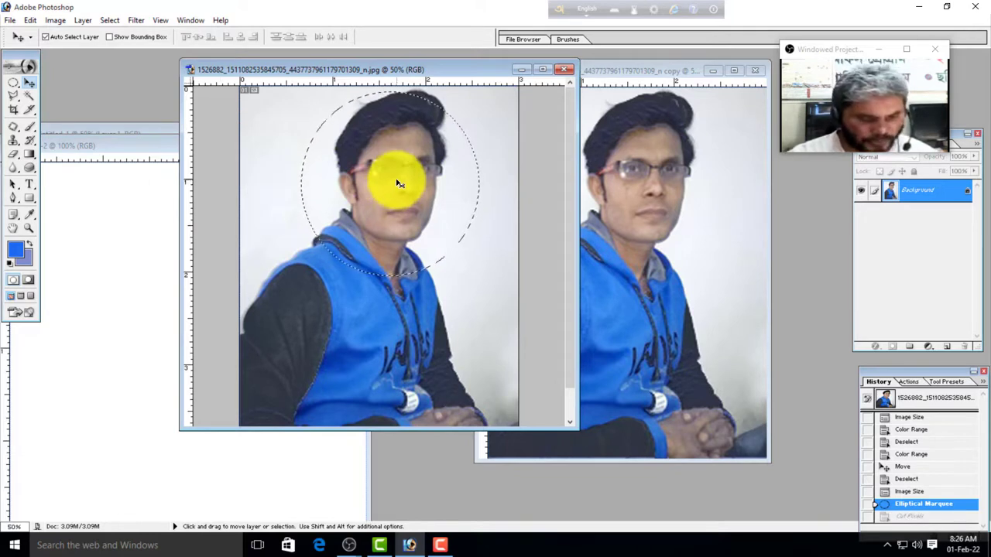
key(ctrl+d)
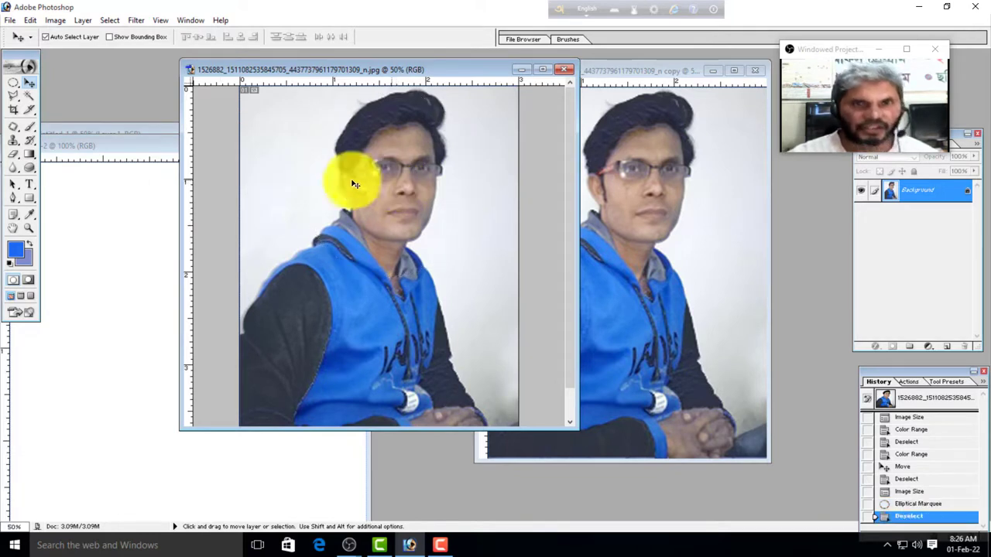
Step: Draw a new elliptical selection around the head in the original photo and place the second blank document's window over the first
click(12, 83)
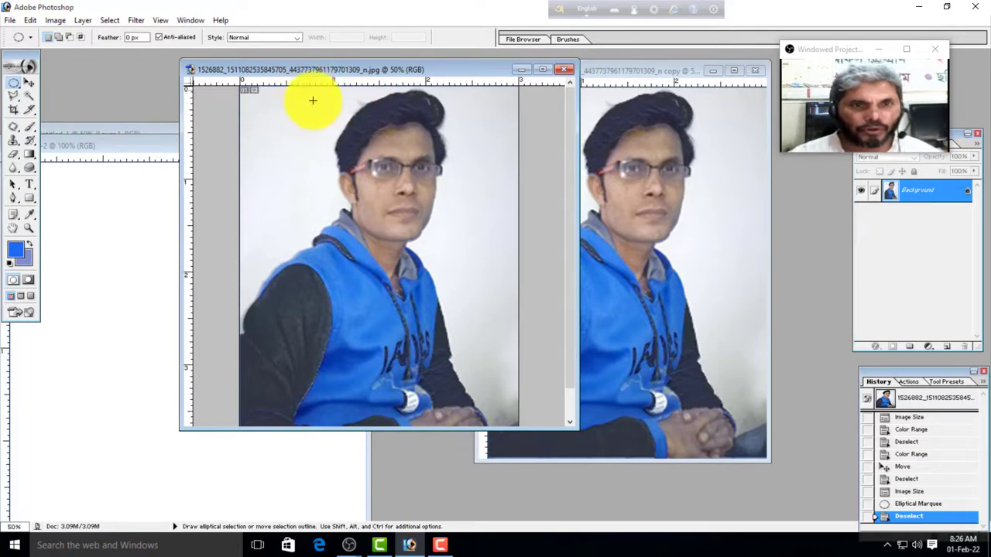
drag(313, 100, 473, 259)
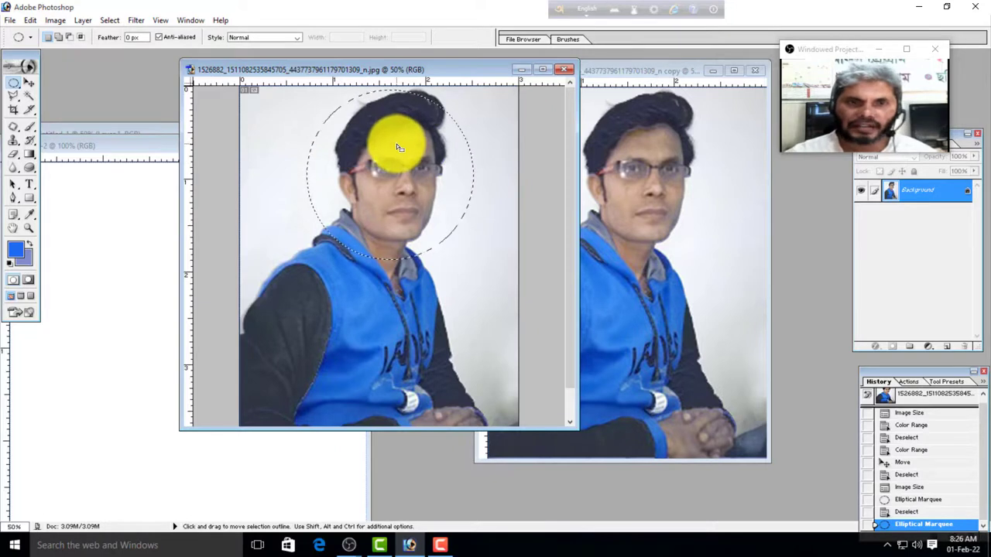
drag(100, 145, 426, 162)
click(112, 251)
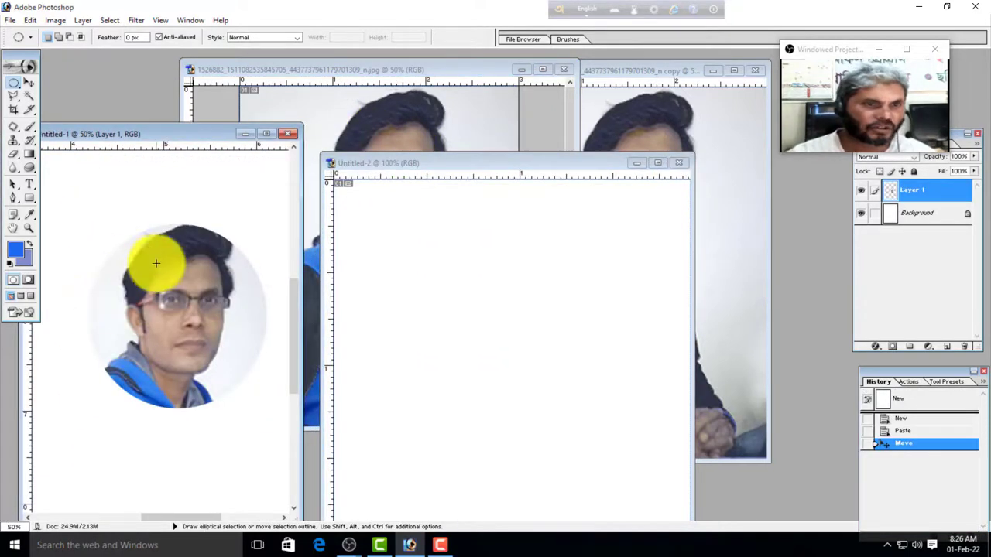
click(372, 168)
drag(421, 174, 142, 145)
click(423, 76)
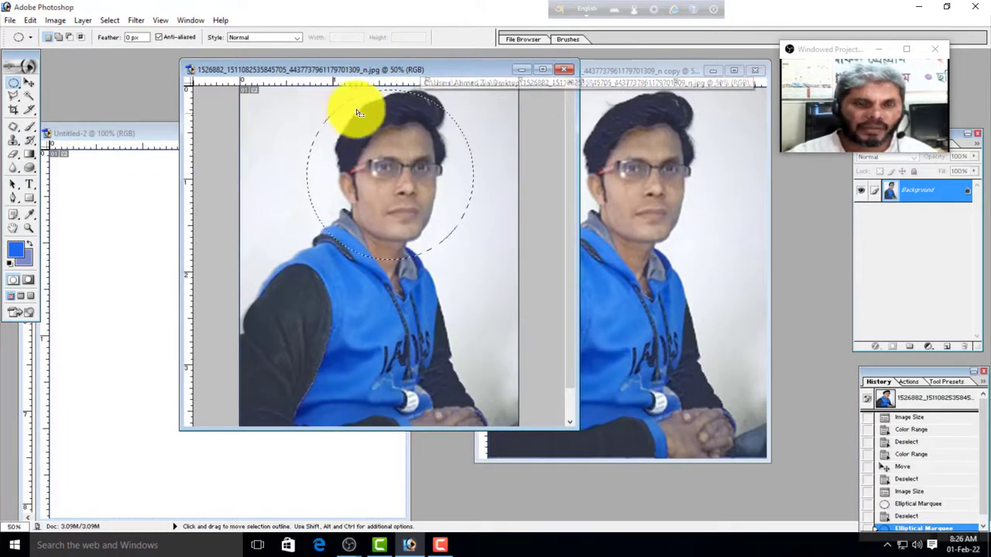
Step: Feather the elliptical head selection in the original photo
click(110, 20)
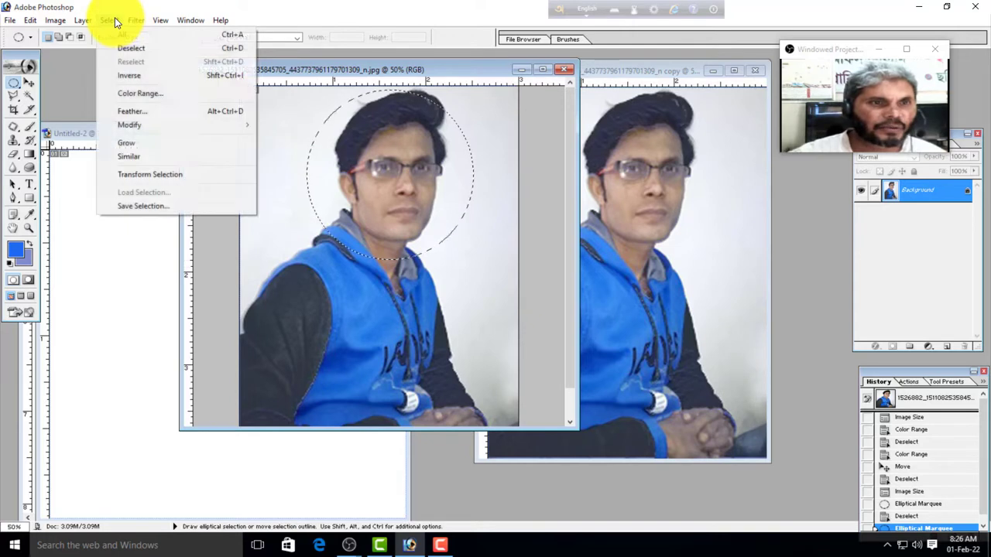
click(165, 115)
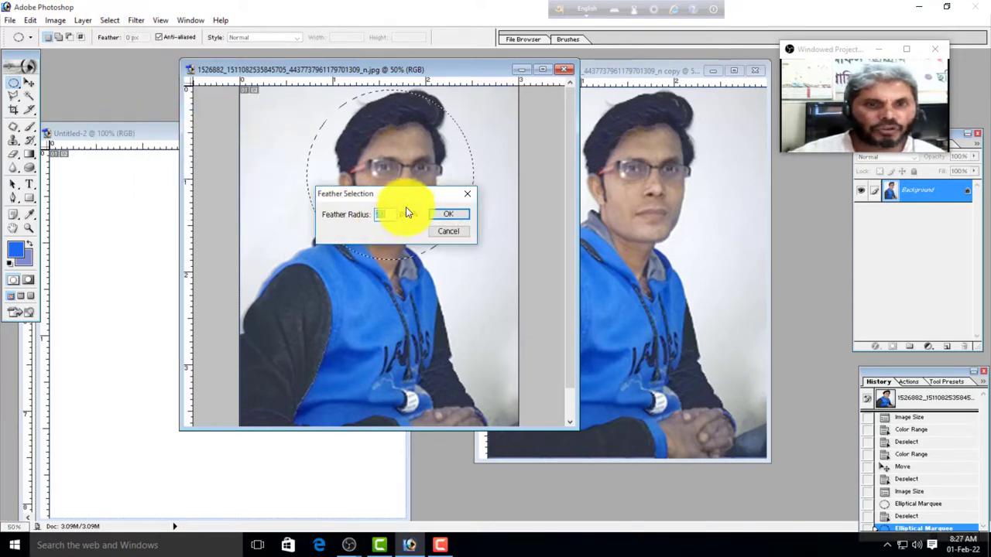
drag(406, 197, 603, 202)
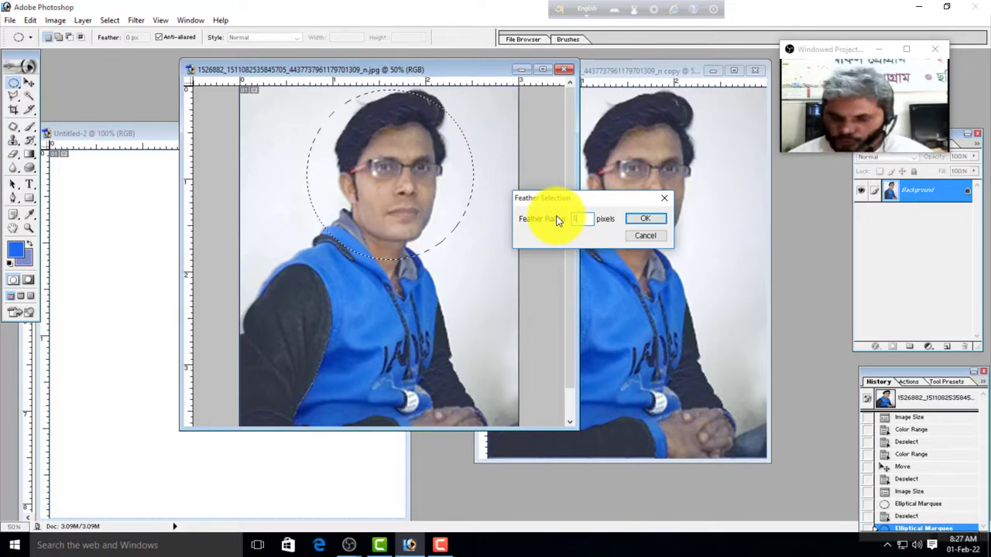
click(652, 220)
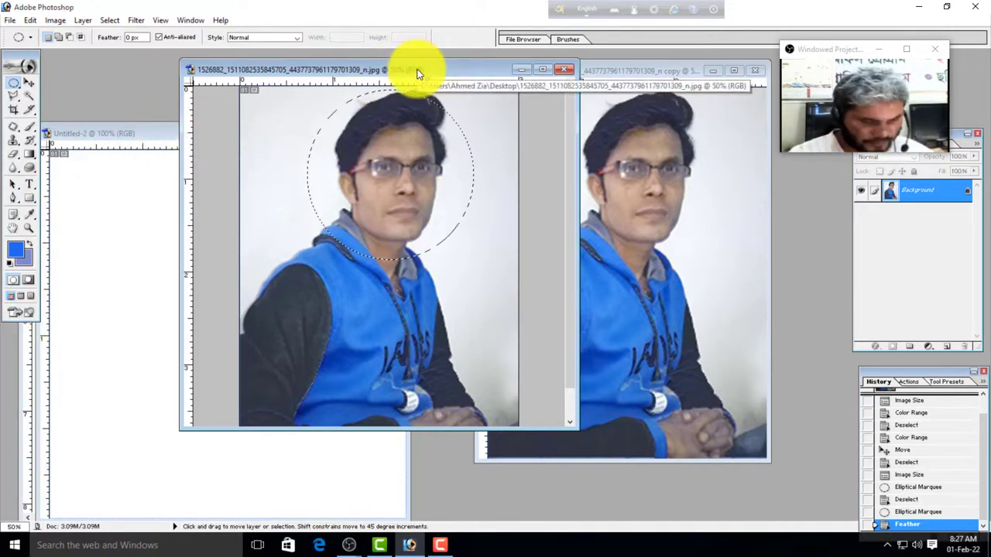
Step: Cut the feathered head selection from the photo and paste it into the 576 by 596 pixel document
key(ctrl+x)
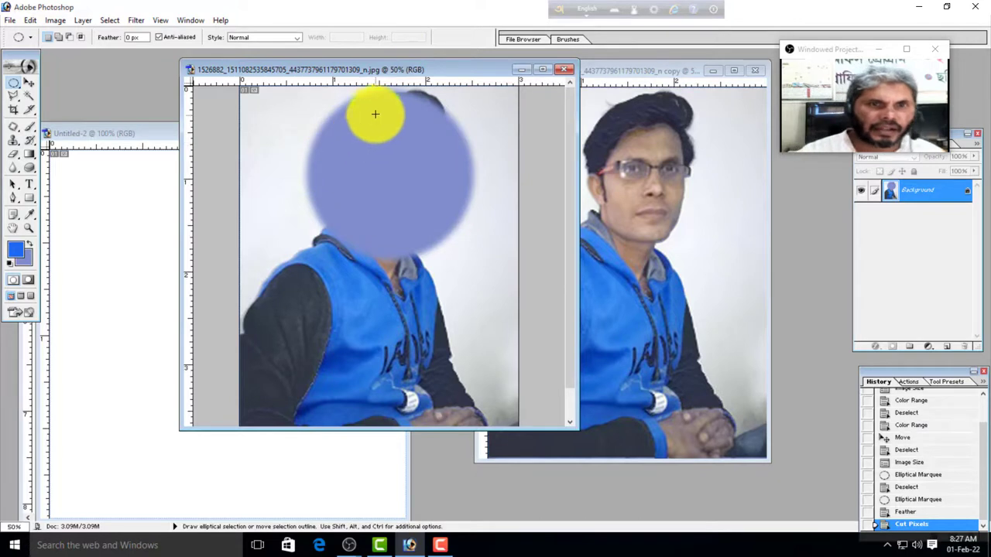
click(74, 147)
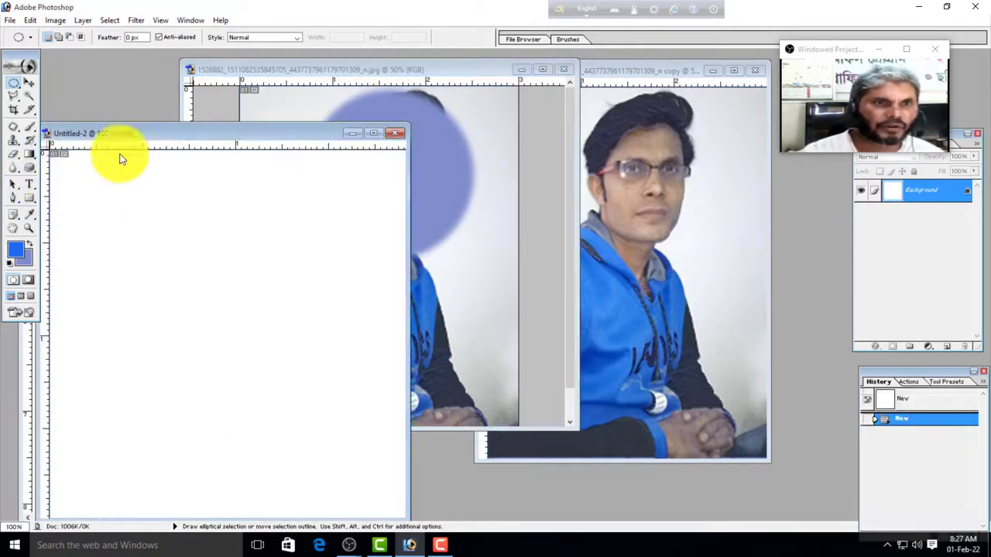
key(ctrl+v)
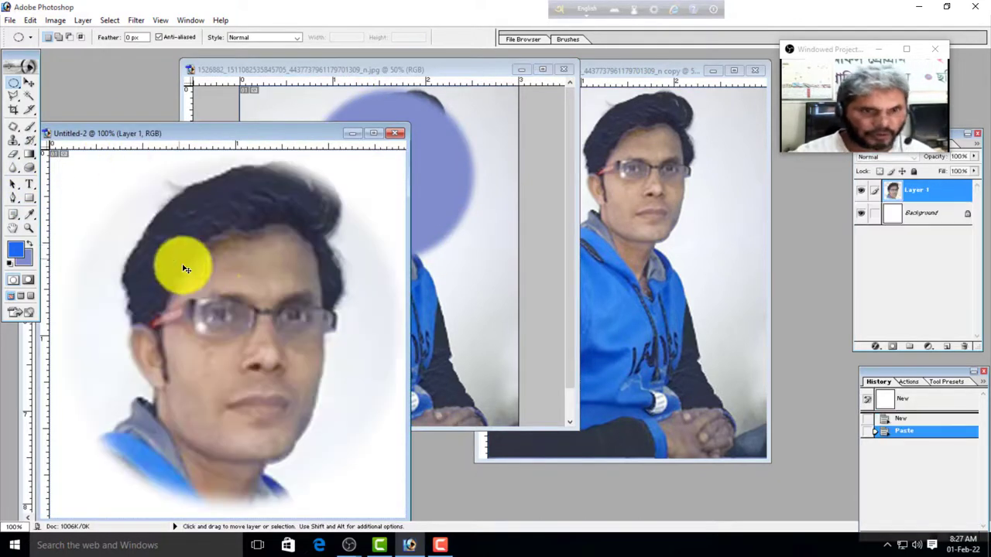
alt+click(274, 334)
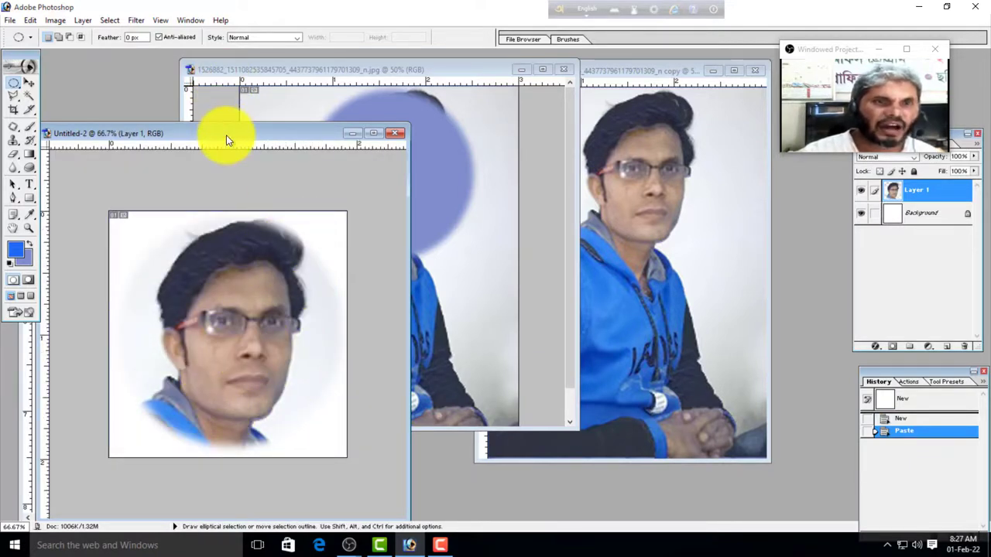
Step: Compare the edges of the feathered head cutout with the unfeathered cutout and the hole in the original photo
drag(226, 140, 487, 111)
click(148, 133)
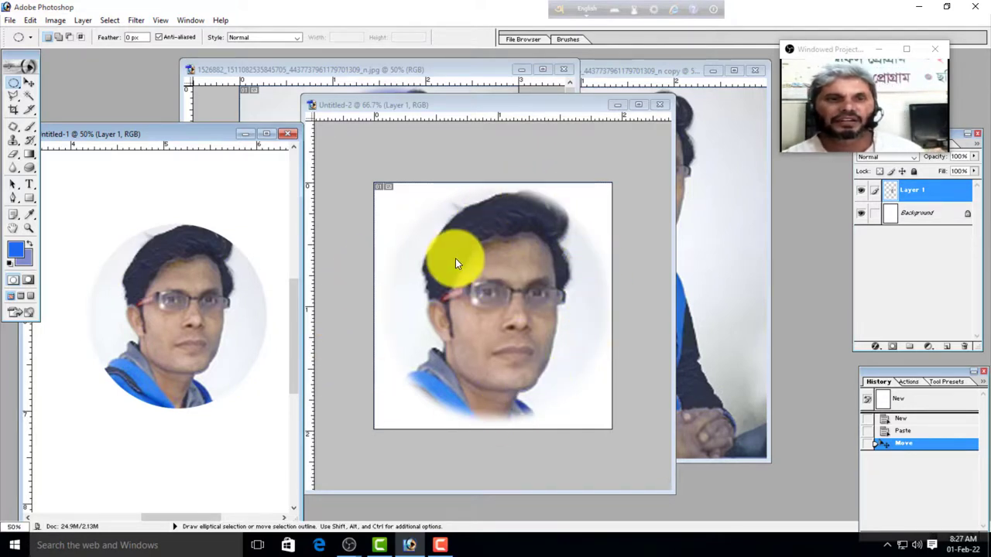
click(459, 70)
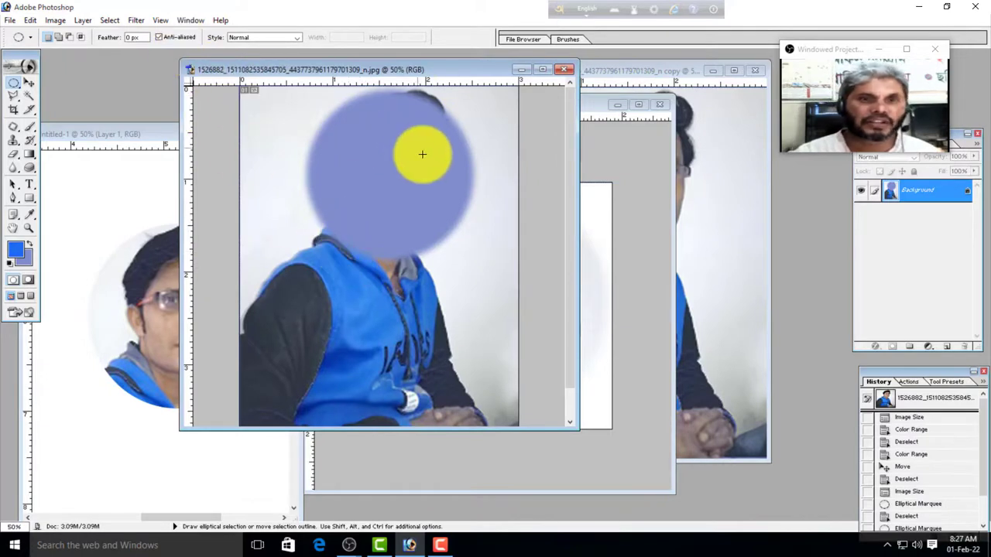
click(109, 20)
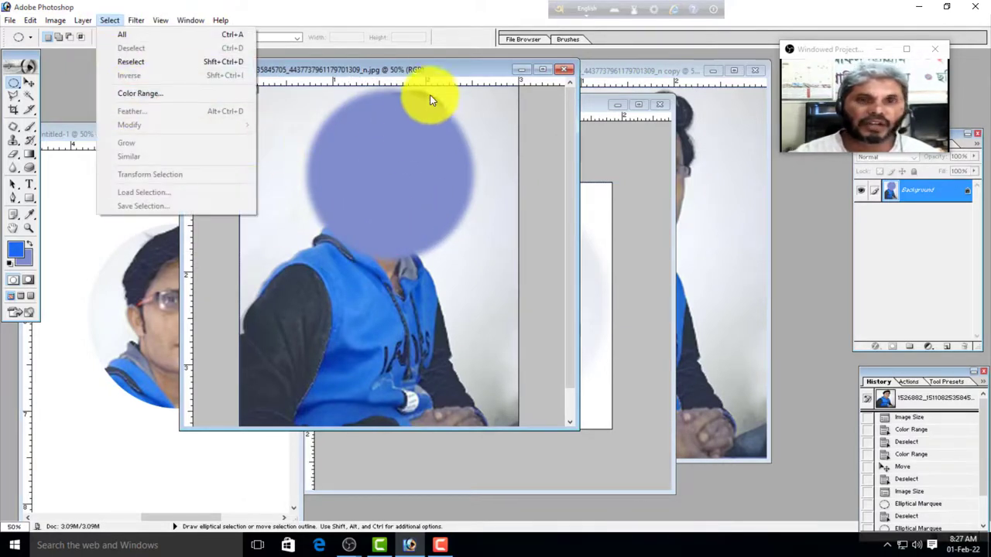
click(438, 73)
click(597, 376)
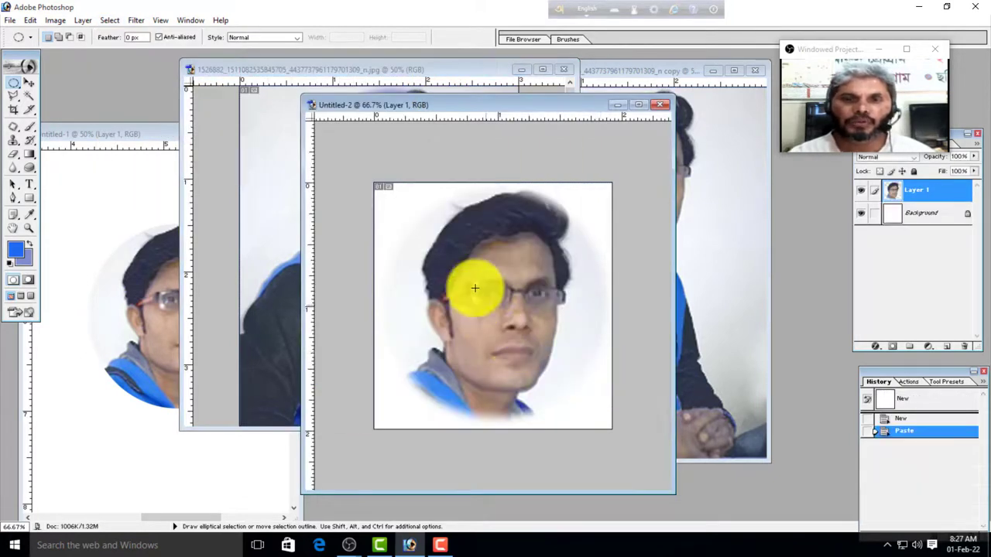
Step: Minimize the original photo and both head cutout documents so only the duplicate photo's window stays open
click(146, 133)
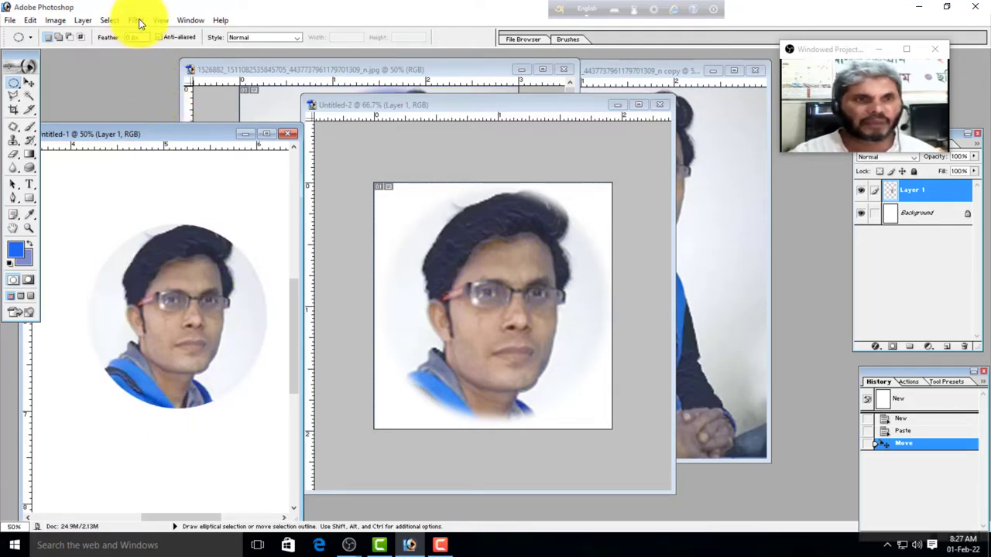
click(738, 170)
drag(256, 72, 515, 72)
click(422, 106)
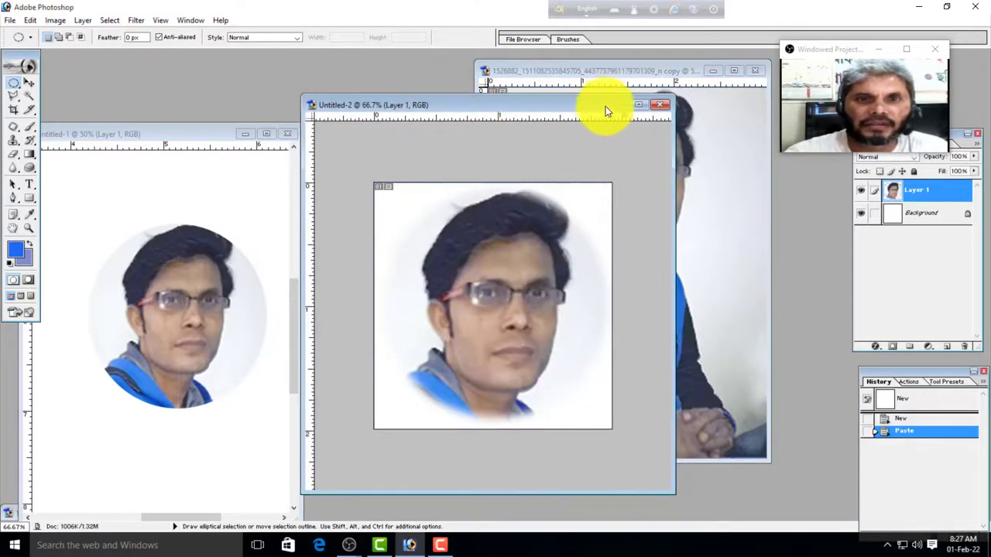
click(618, 105)
click(244, 134)
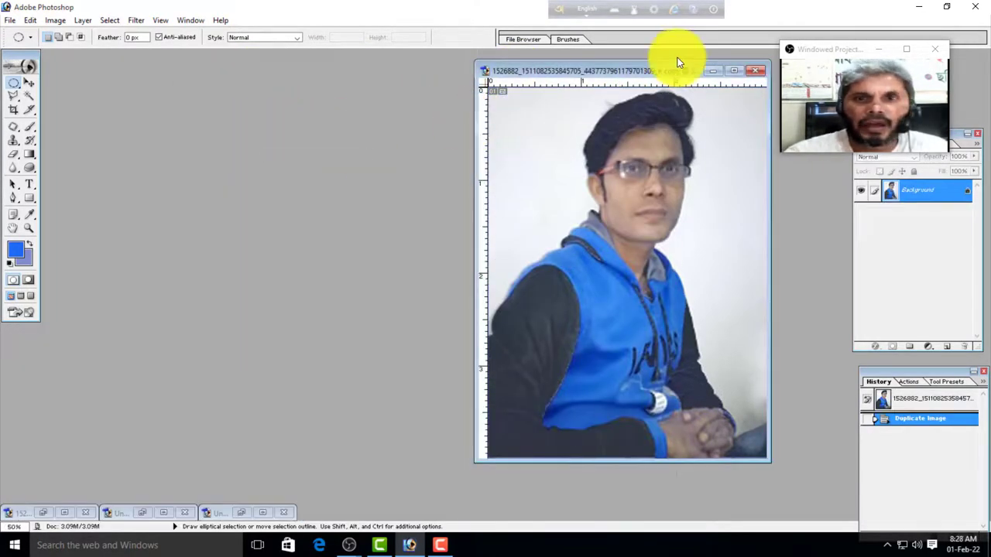
Step: Move the duplicate photo's window clear and maximize it to fill the workspace
drag(603, 71, 380, 81)
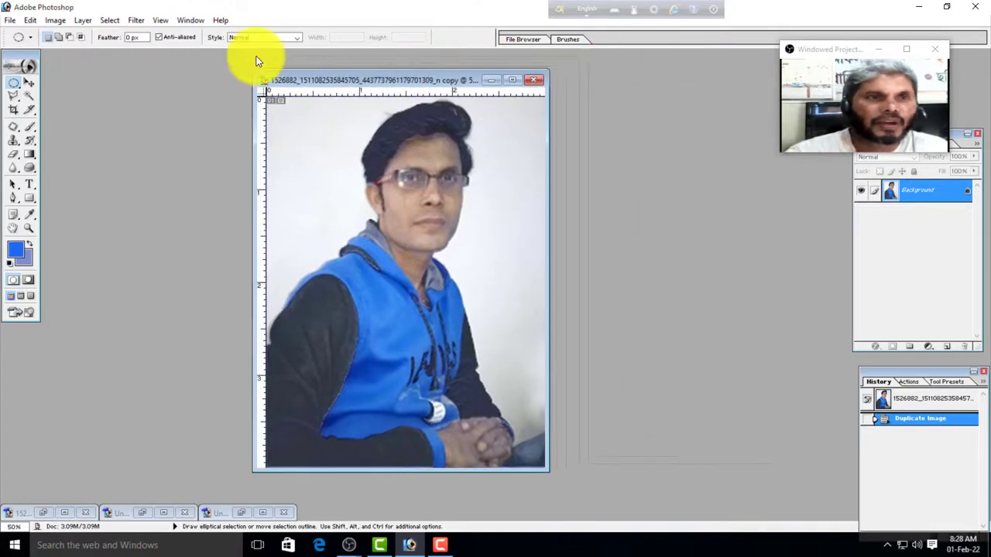
click(109, 21)
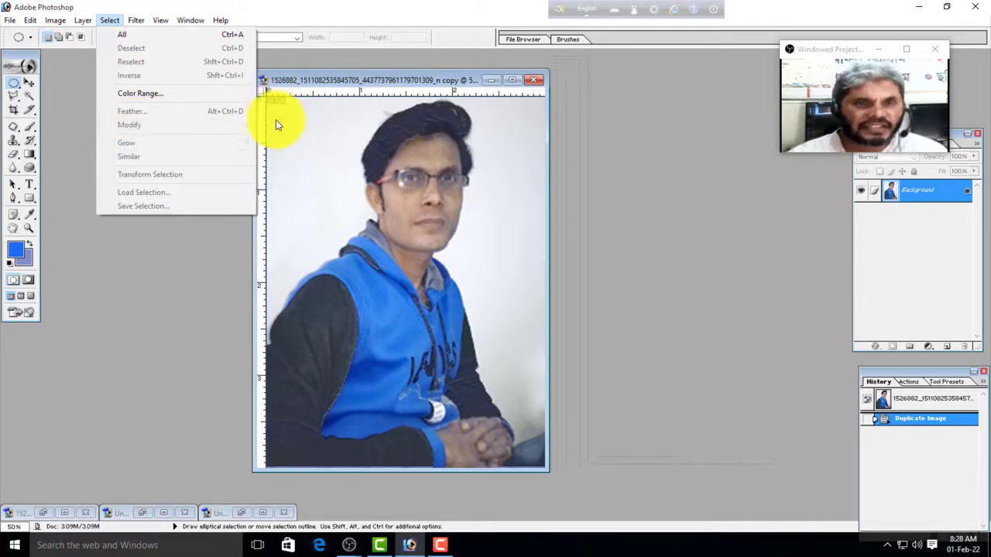
click(511, 79)
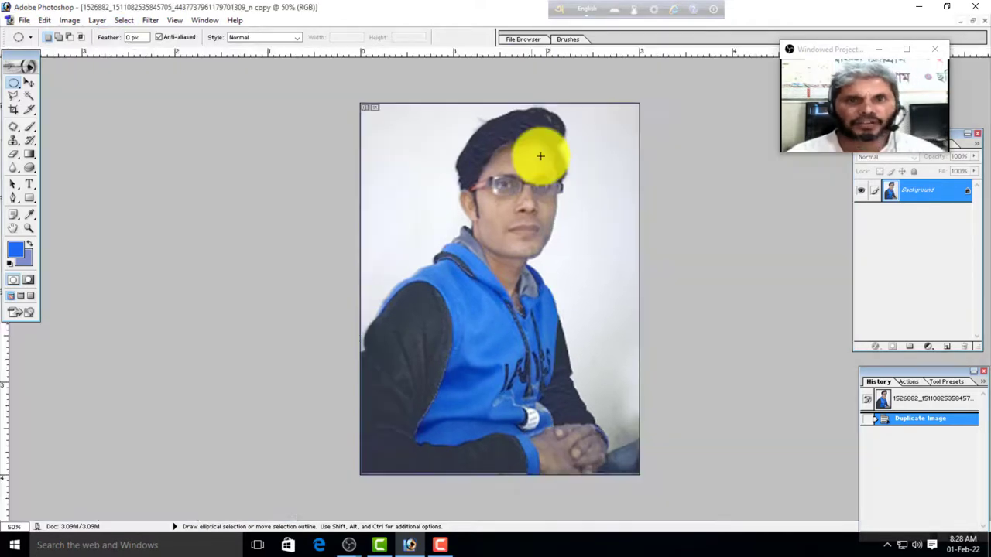
ctrl+click(573, 242)
ctrl+alt+click(573, 242)
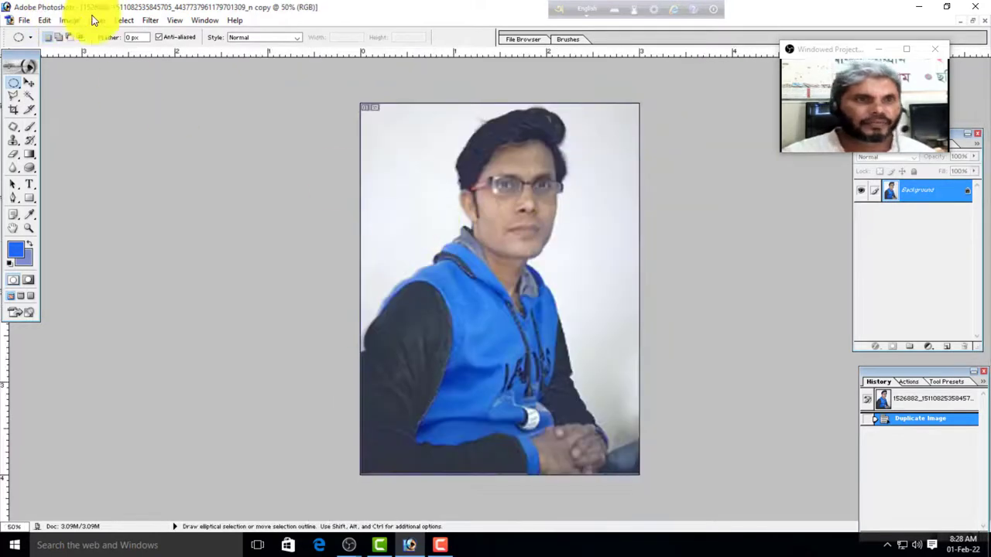
Step: Select the entire canvas of the duplicate photo and convert it to a border selection 10 pixels wide
click(126, 24)
click(144, 39)
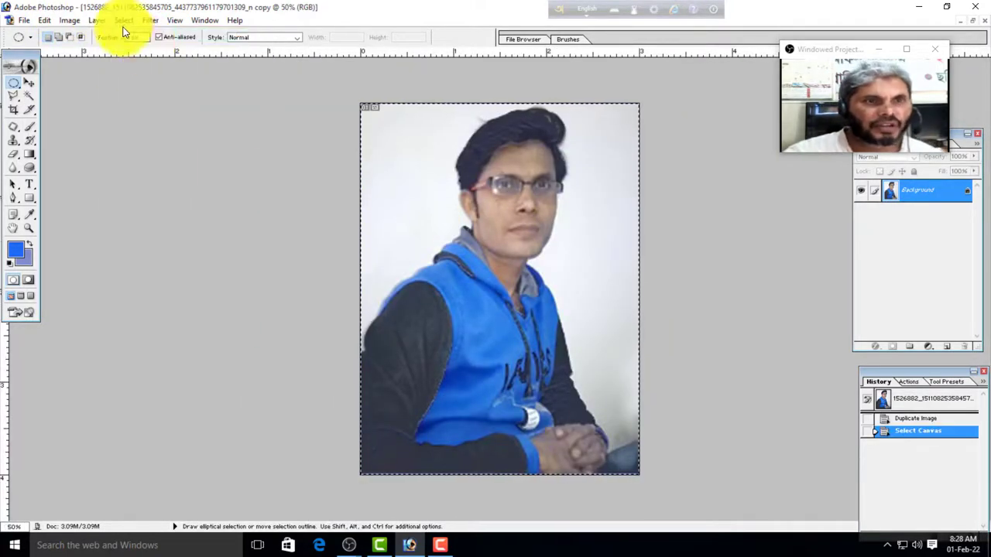
click(126, 22)
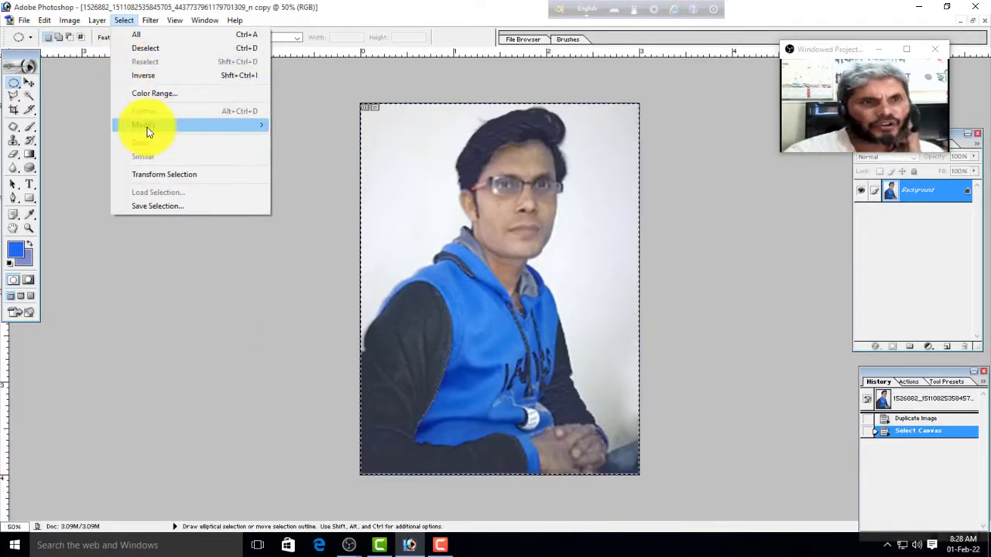
mouse_move(148, 130)
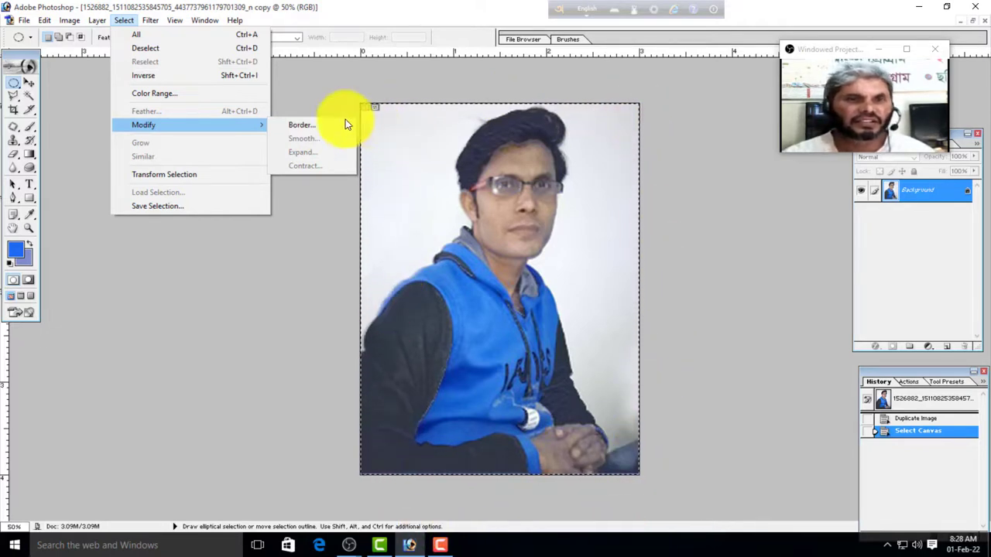
click(322, 125)
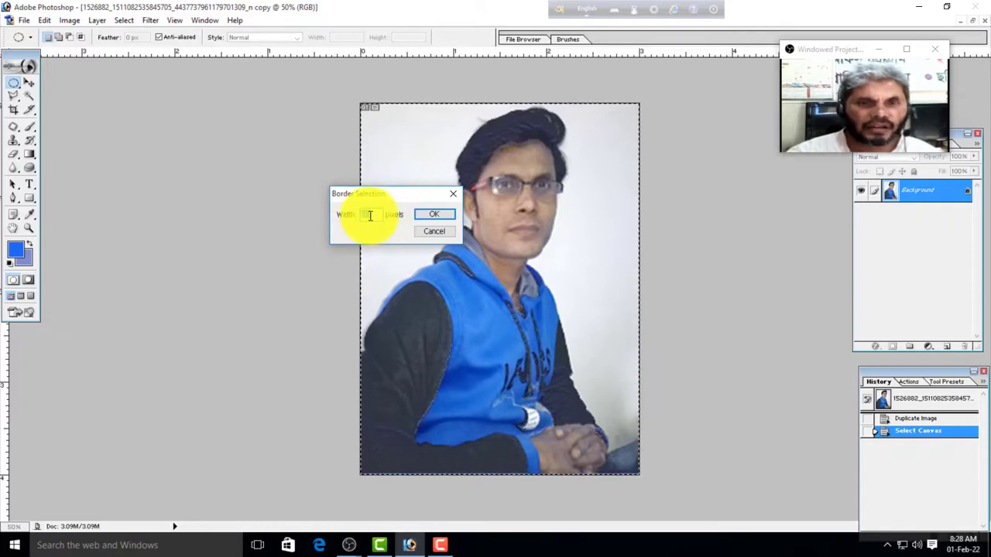
drag(376, 216, 349, 213)
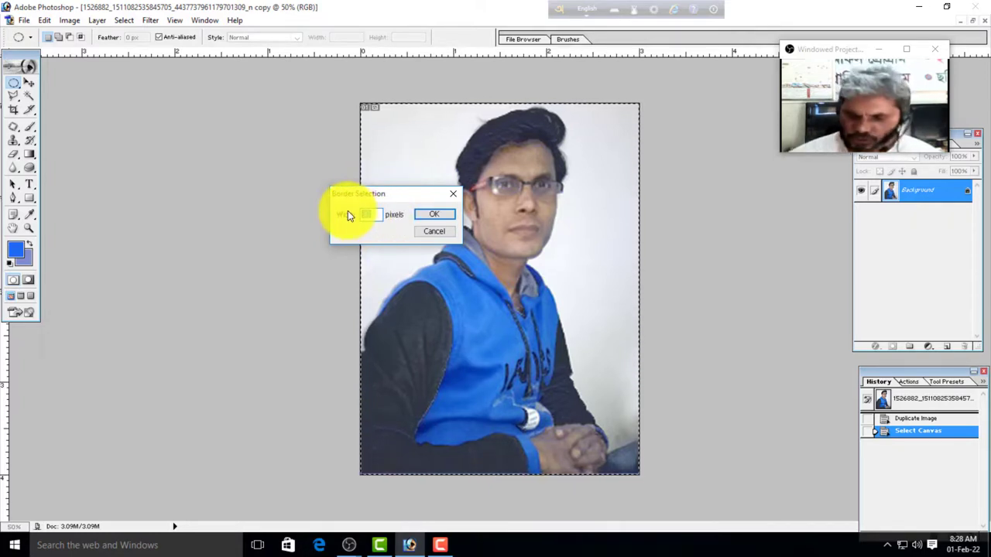
text(10)
click(439, 216)
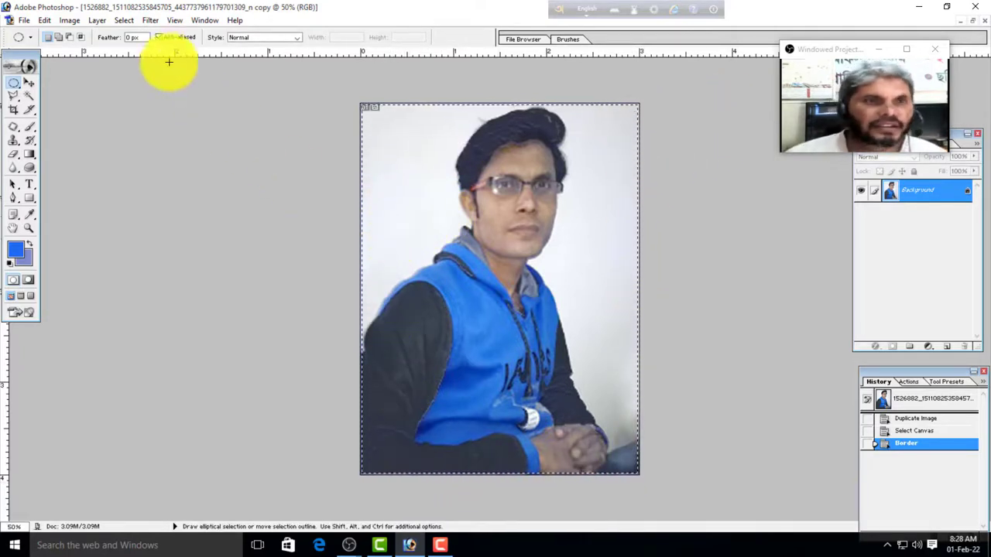
Step: Apply another Border modification to the selection with a width of 20 pixels
click(121, 22)
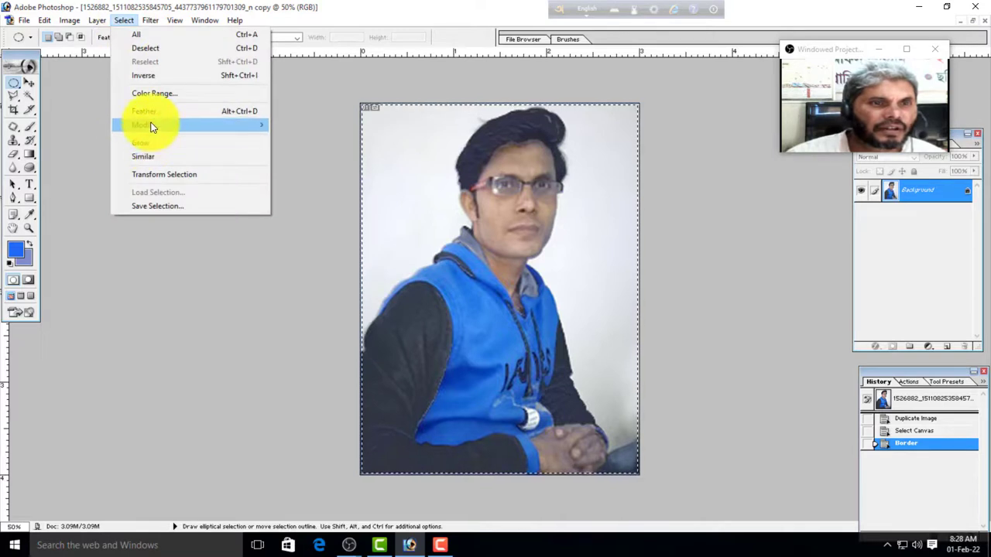
mouse_move(199, 126)
click(298, 125)
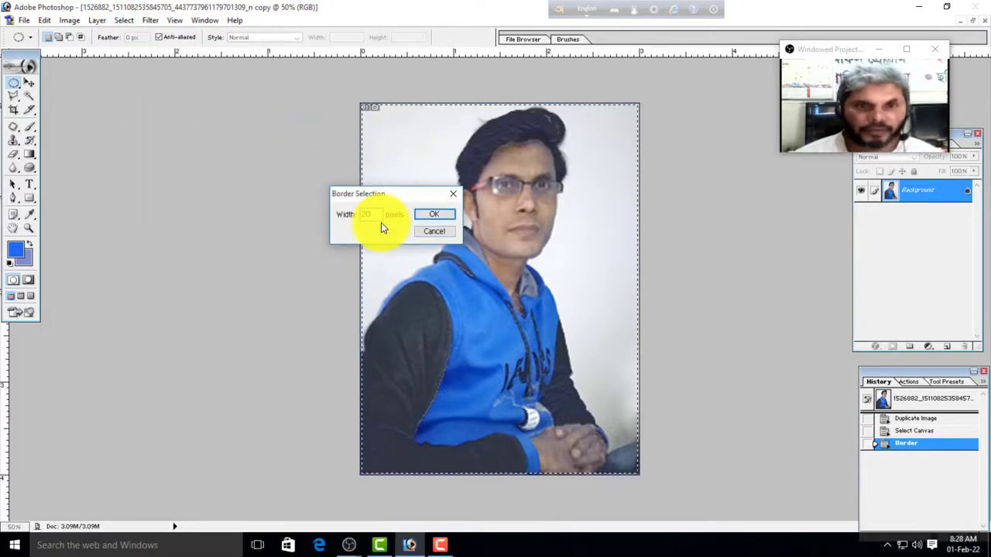
key(Return)
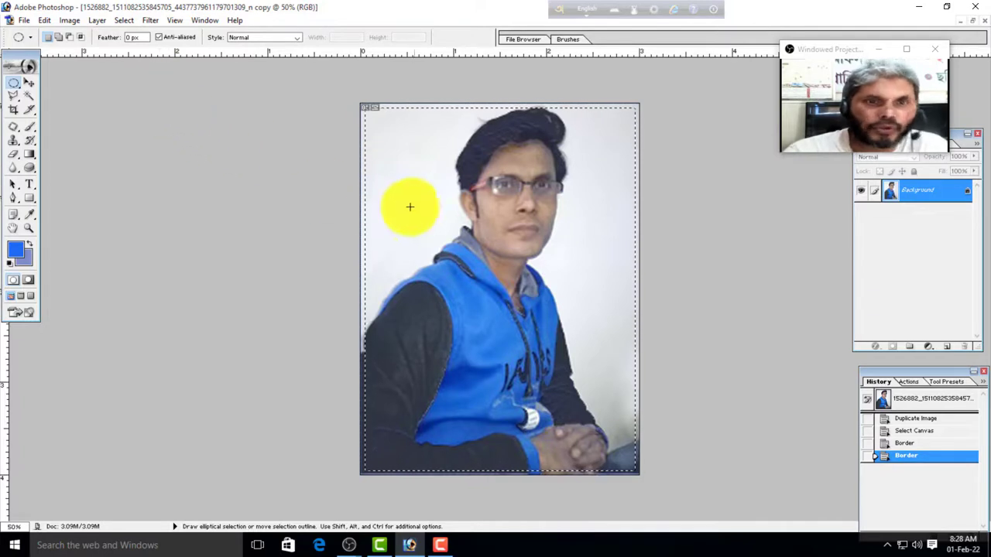
Step: Expand the border selection by 20 pixels
click(125, 21)
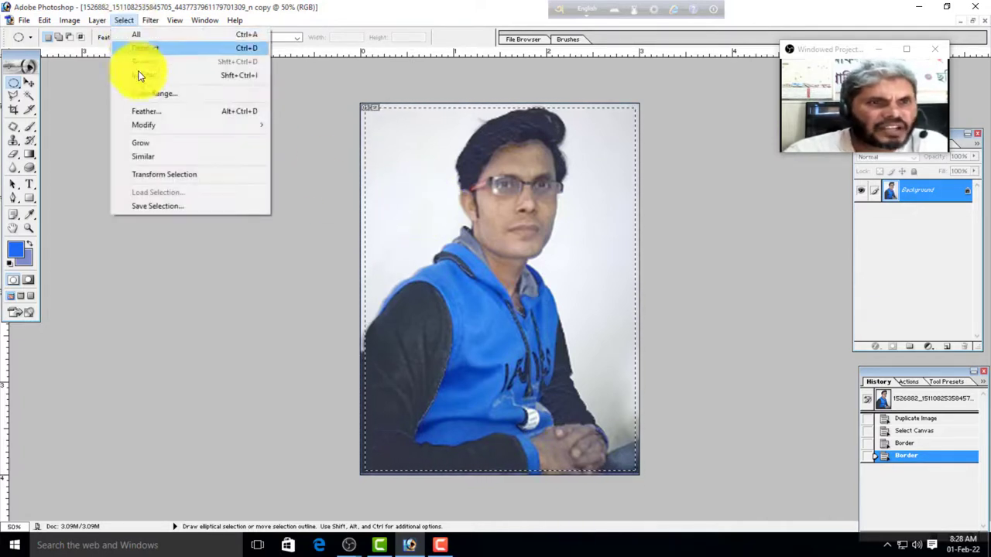
mouse_move(166, 126)
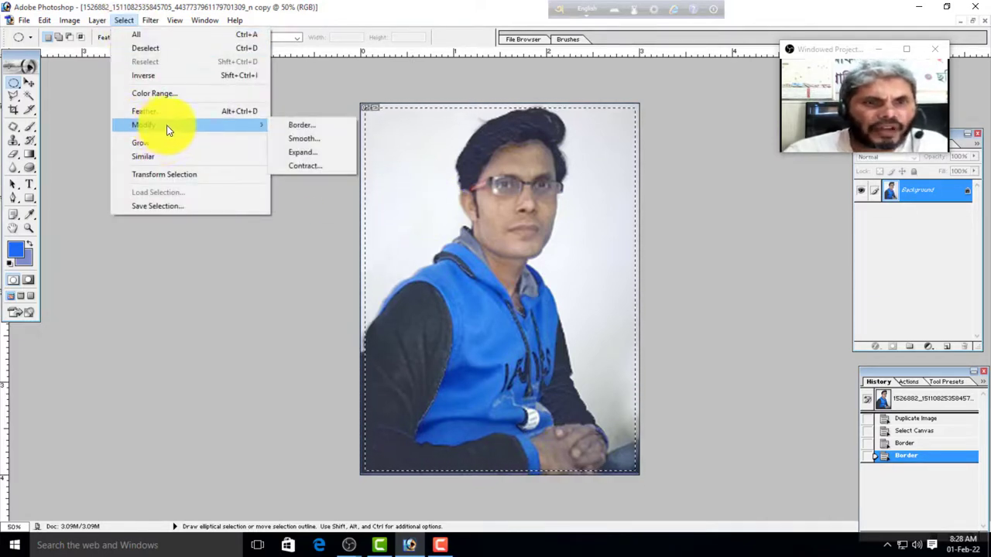
click(307, 152)
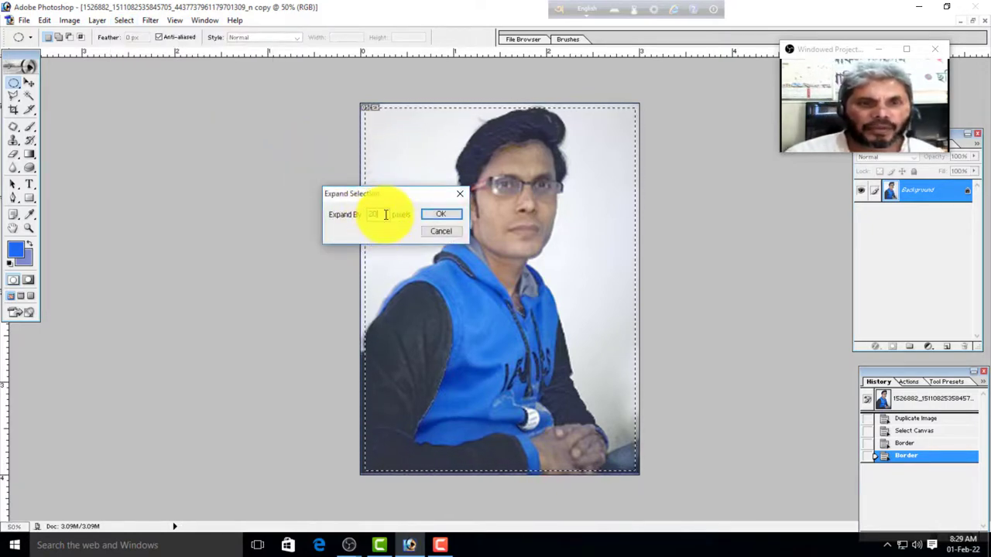
key(Return)
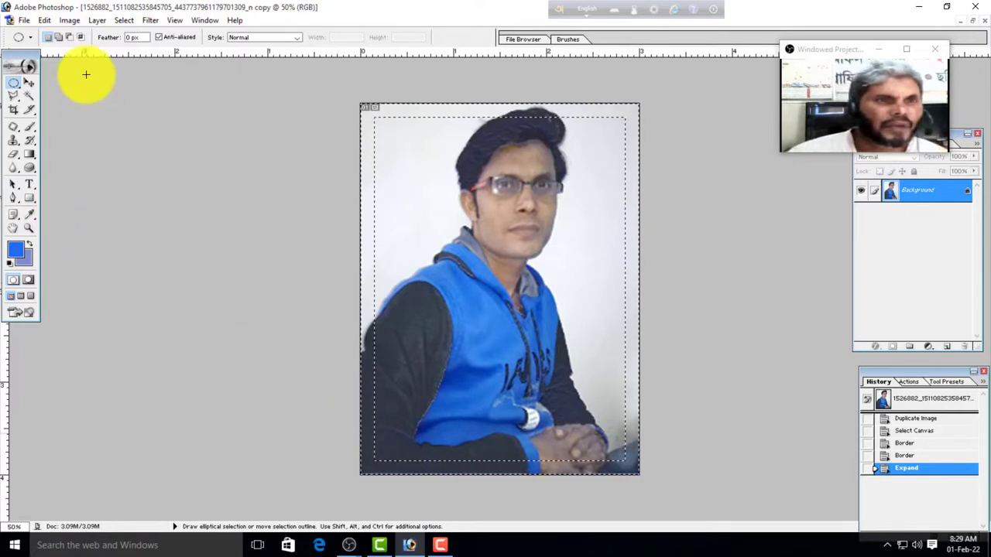
Step: Contract the border selection by 5 pixels
click(125, 21)
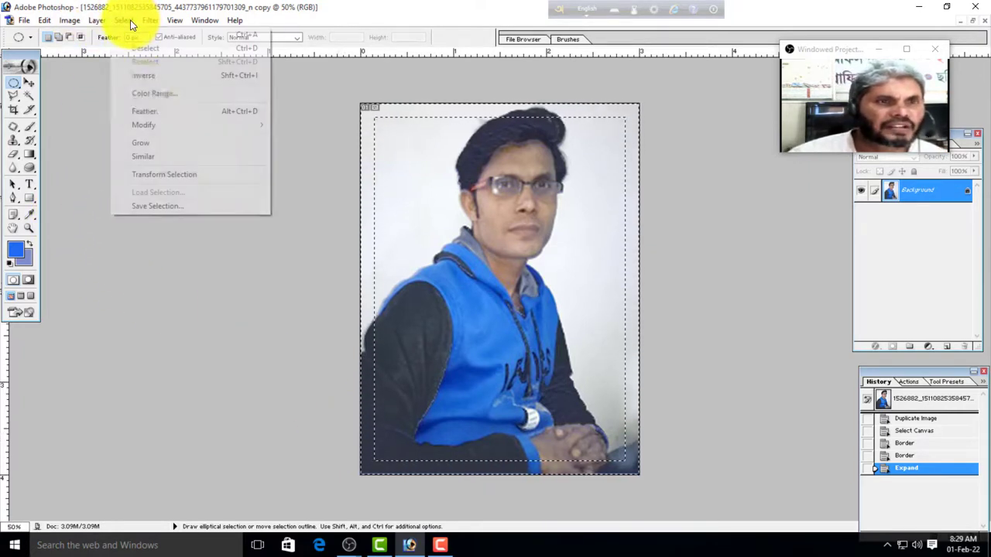
mouse_move(236, 130)
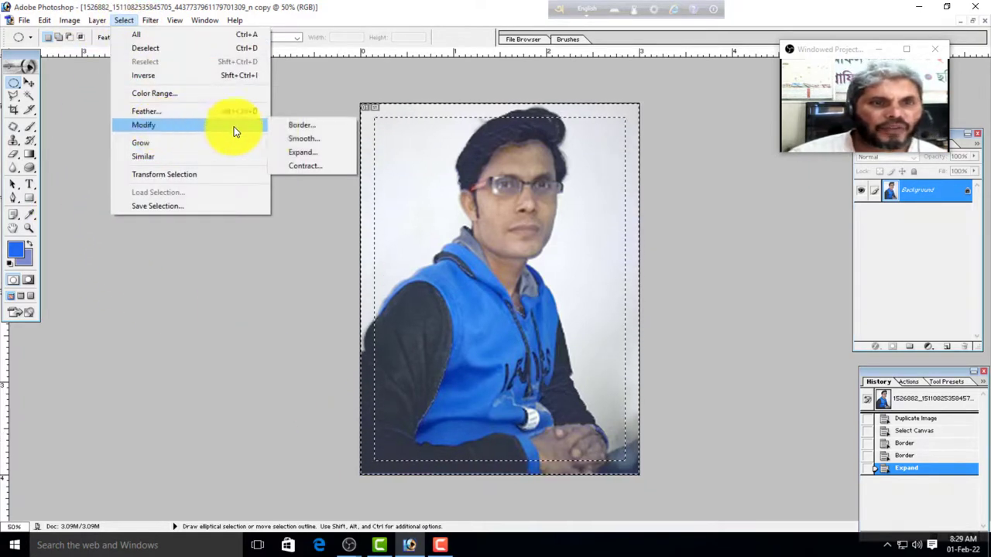
click(310, 169)
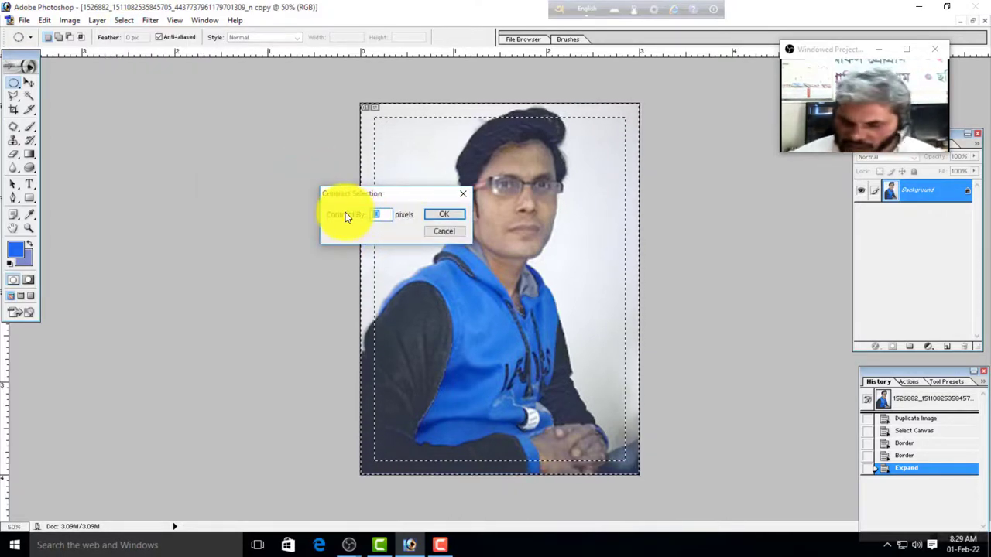
text(5)
click(462, 215)
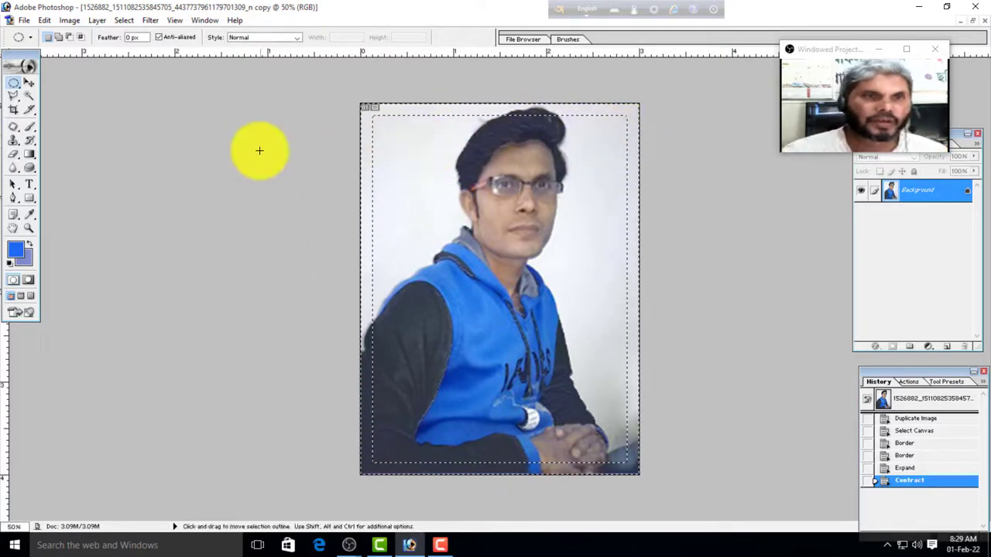
Step: Smooth the border selection with a sample radius of 10 pixels
click(125, 20)
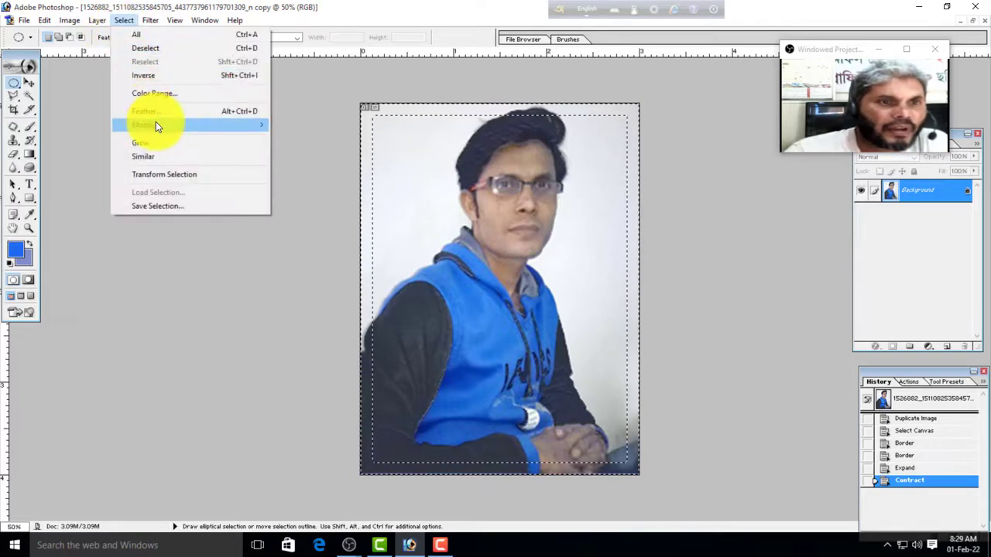
click(294, 140)
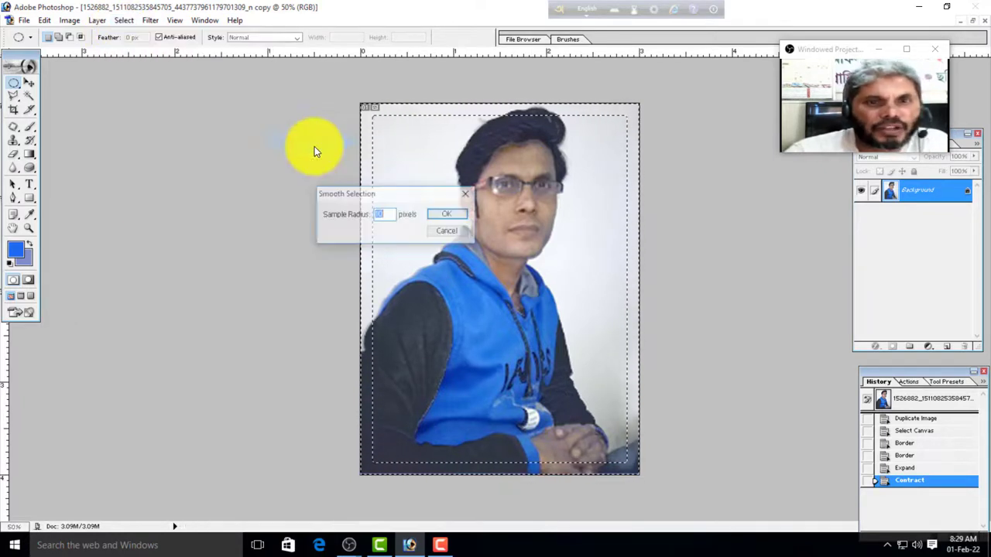
click(450, 218)
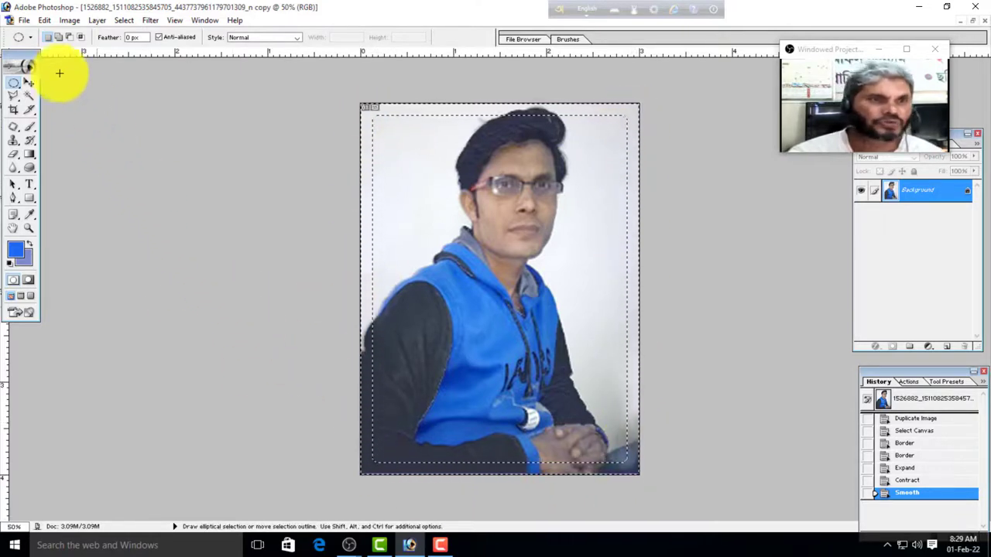
Step: Fill the border selection with the blue foreground color in Normal mode at 50% opacity
click(44, 20)
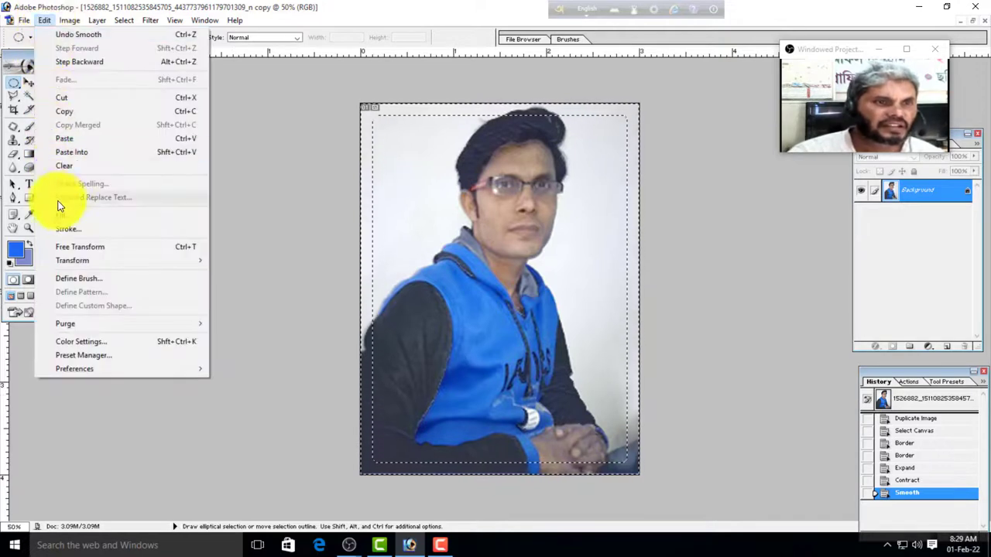
click(76, 218)
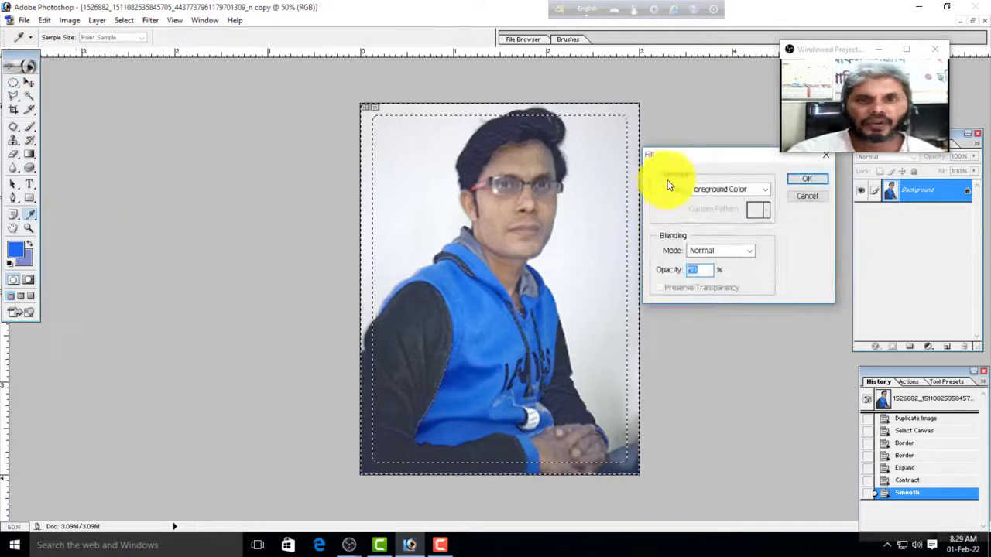
click(765, 193)
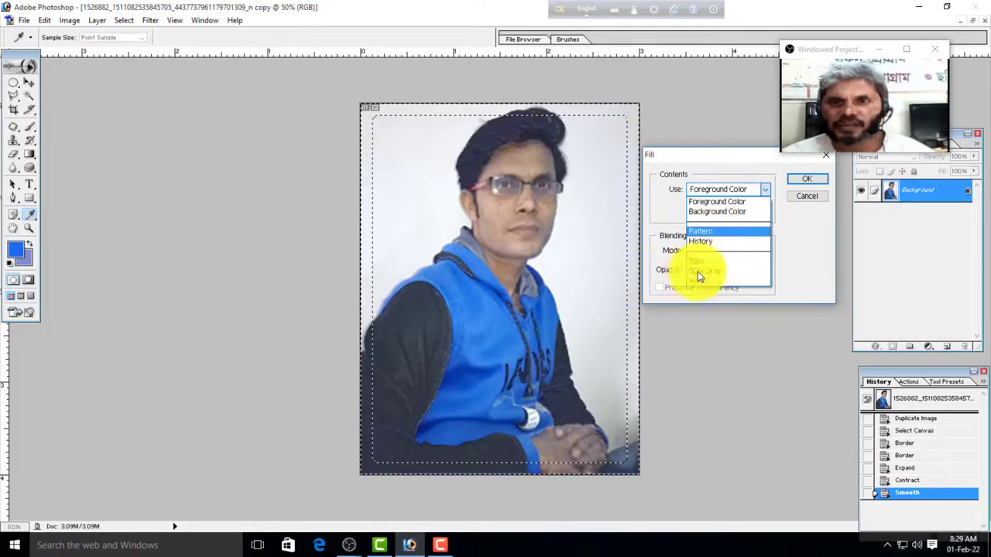
click(710, 204)
click(807, 177)
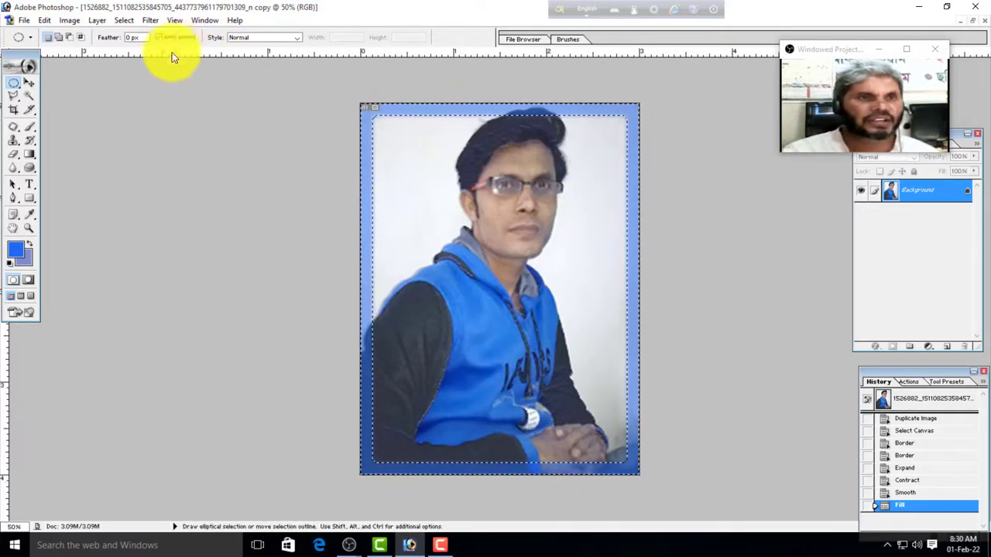
Step: Expand the selection around the filled blue frame further into the photo
click(123, 21)
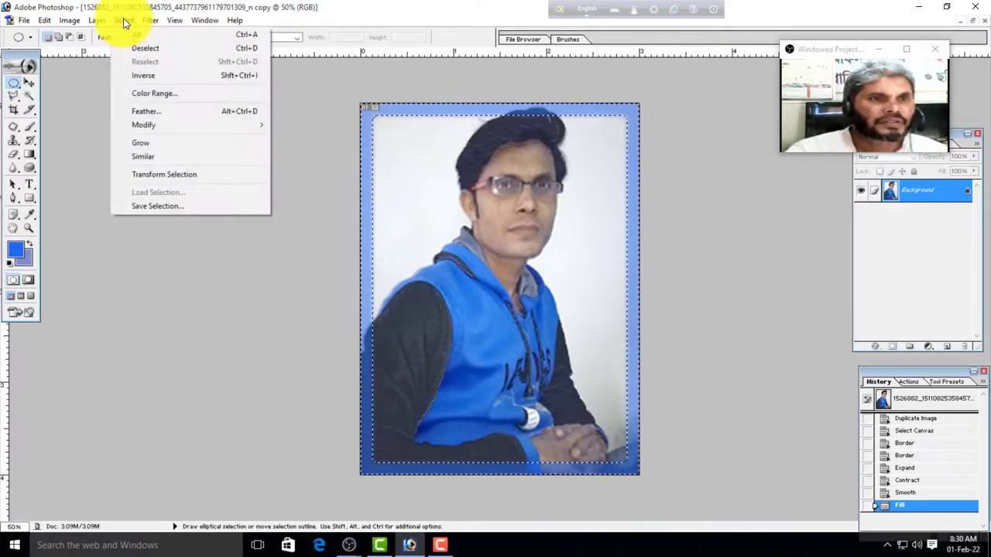
mouse_move(150, 127)
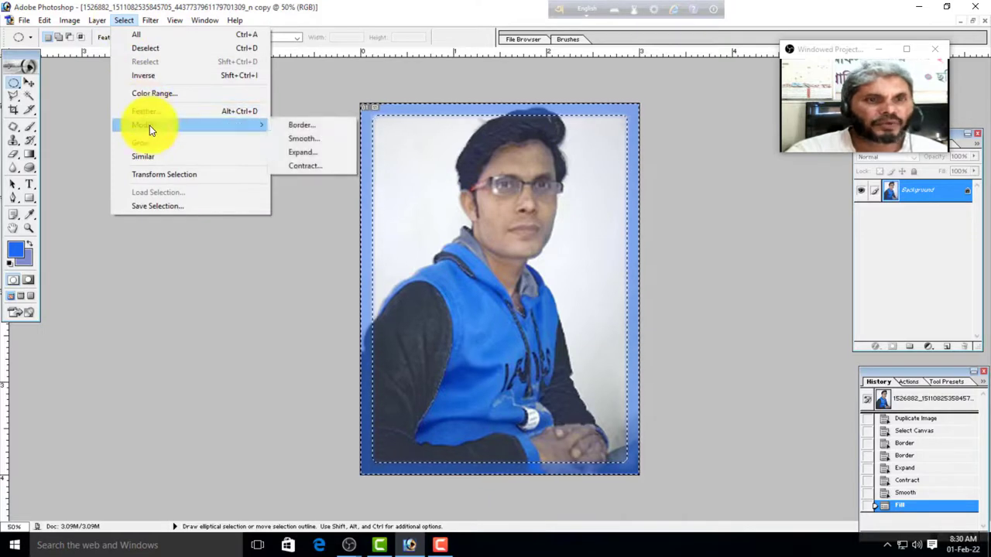
click(301, 154)
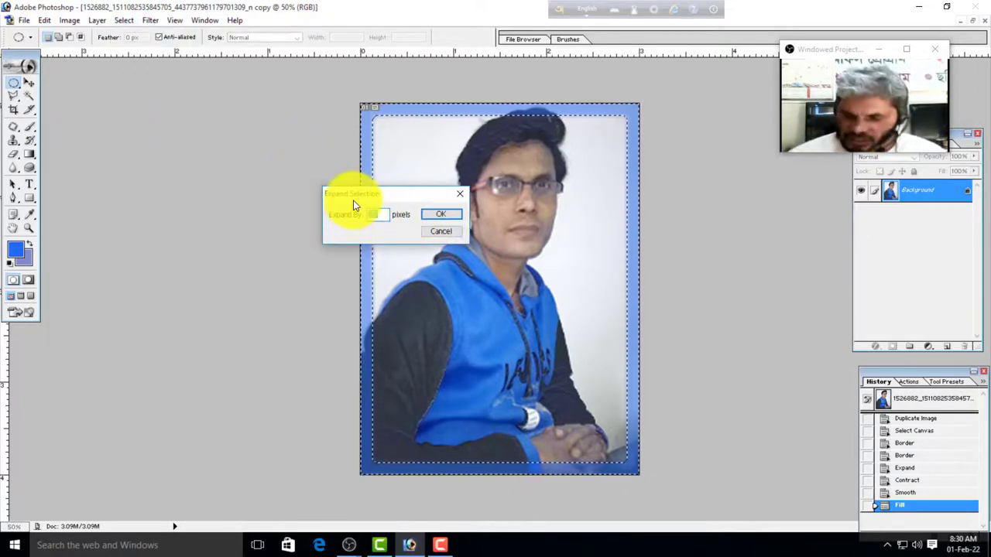
click(442, 213)
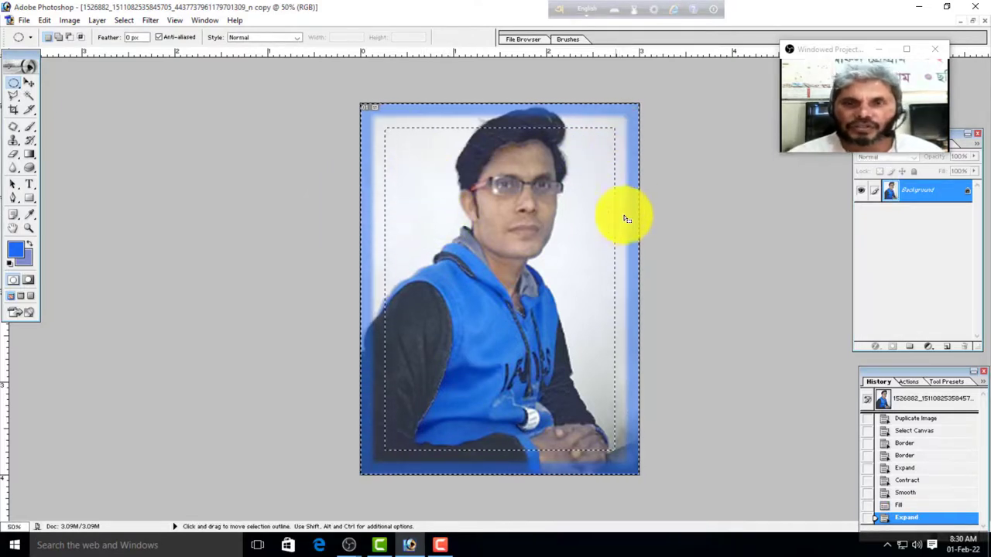
Step: Fill the expanded frame selection with the blue foreground color in Normal mode at 50% opacity and deselect it
click(45, 18)
click(73, 214)
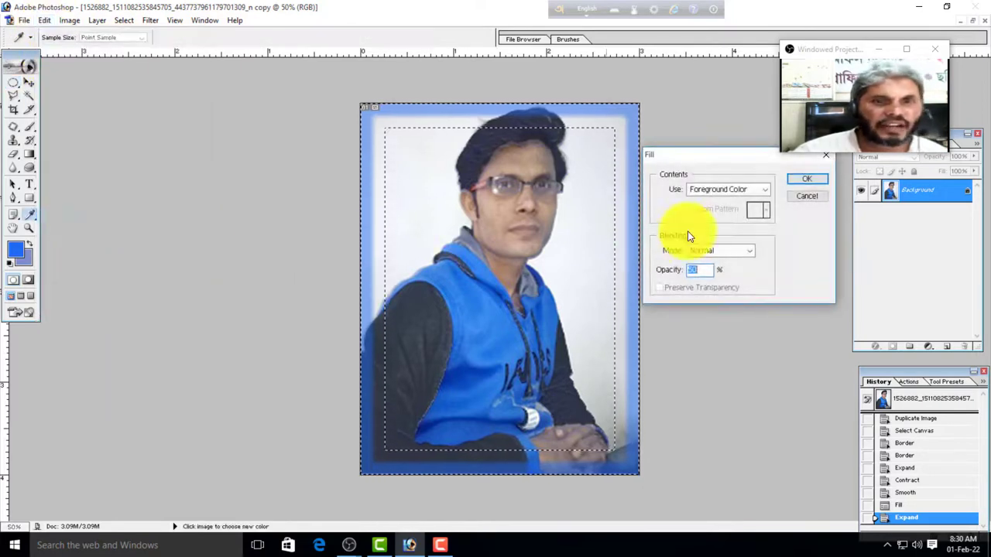
click(763, 192)
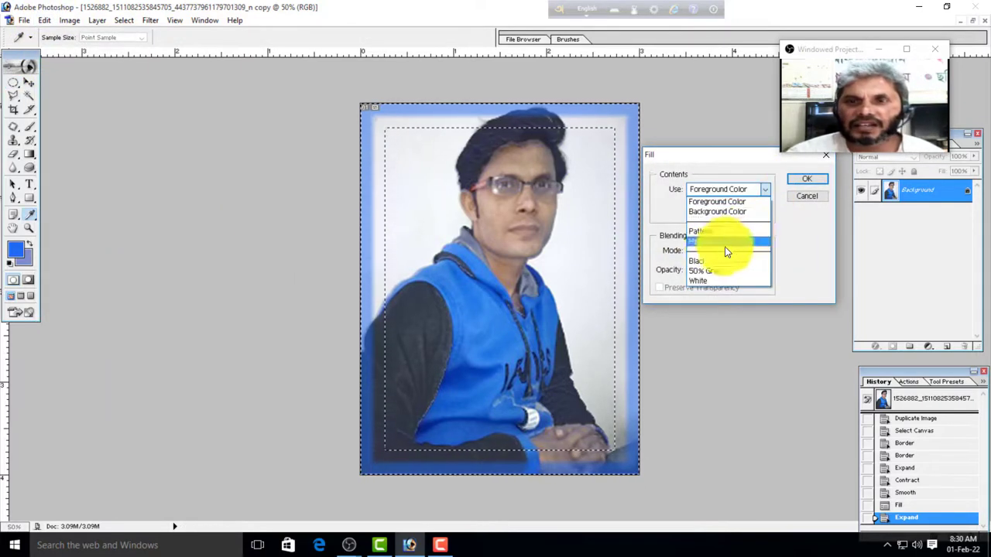
click(713, 200)
click(803, 178)
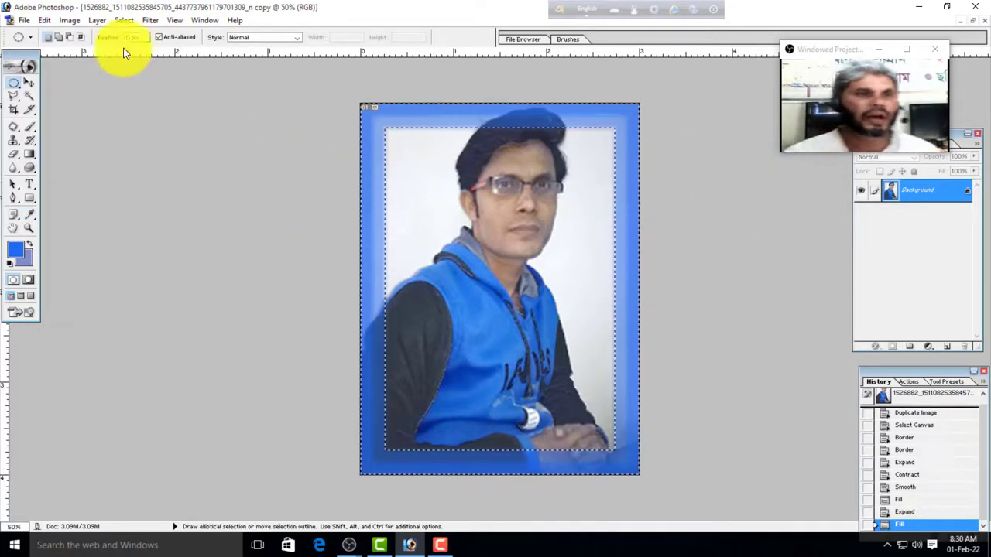
click(124, 20)
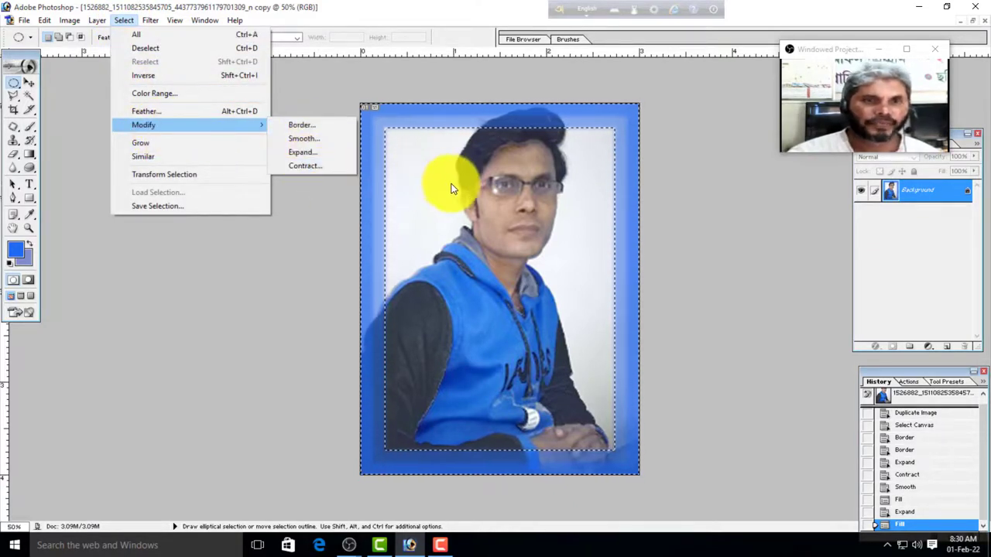
click(531, 198)
click(539, 166)
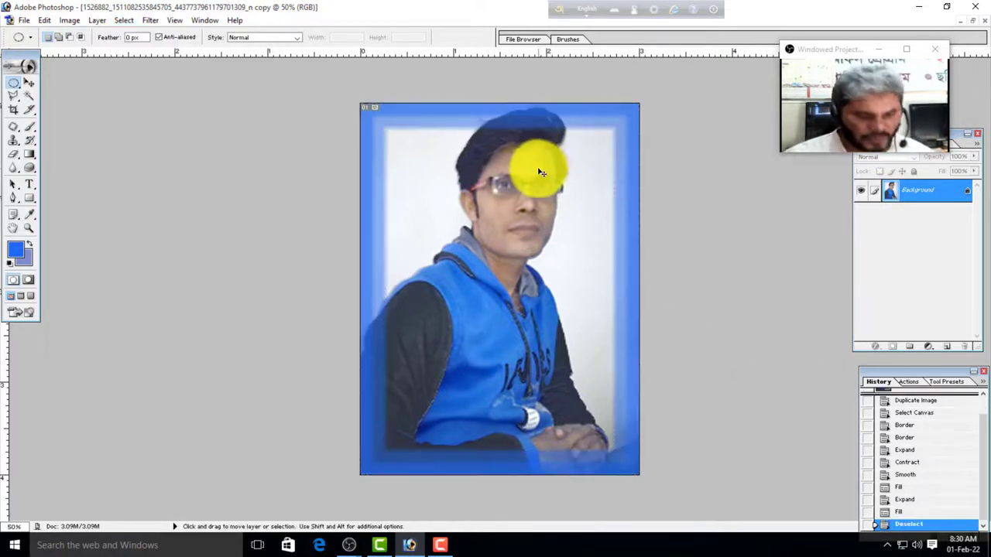
Step: Undo back through both blue fills and the selection expansion to the smoothed border selection, and deselect it
key(ctrl+alt+z)
key(ctrl+alt+z)
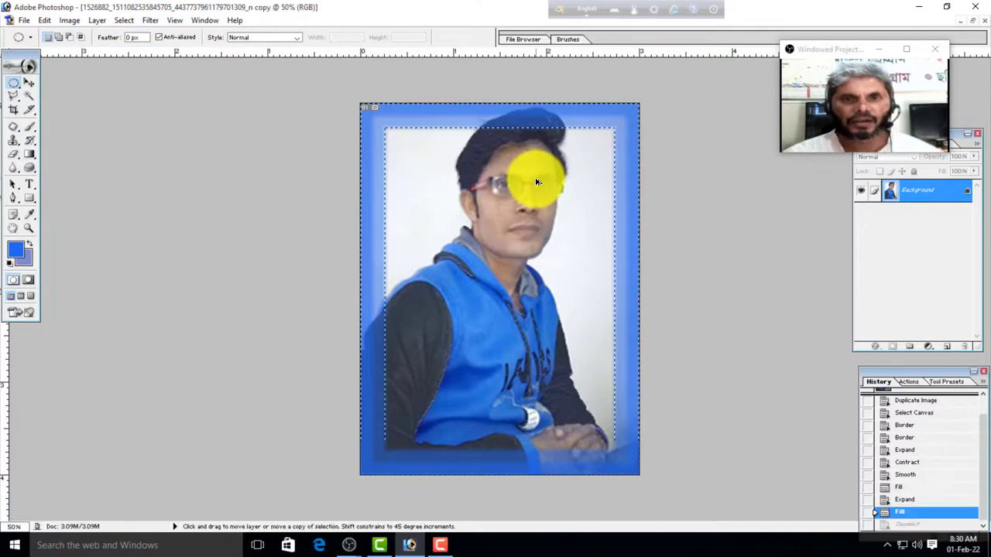
key(ctrl+alt+z)
key(ctrl+alt+z)
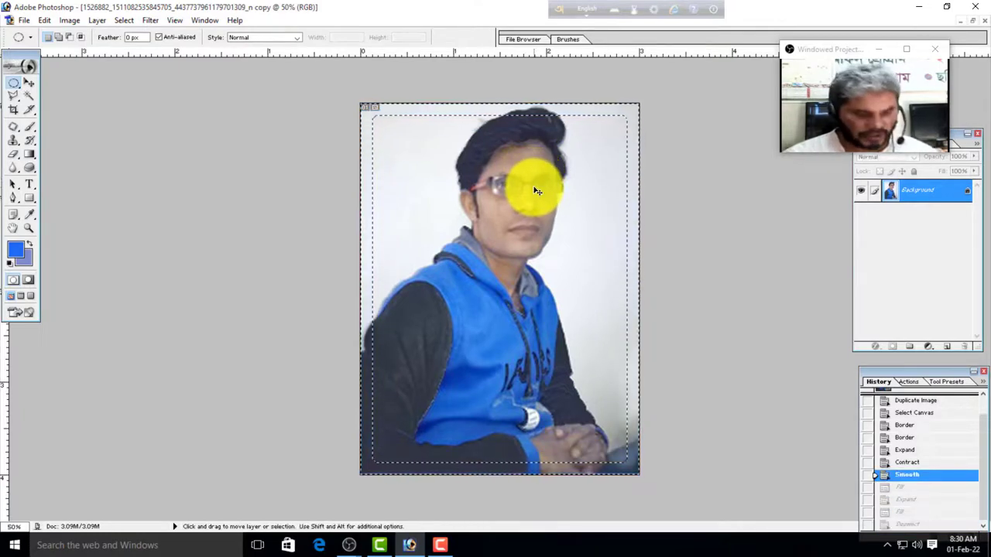
click(539, 185)
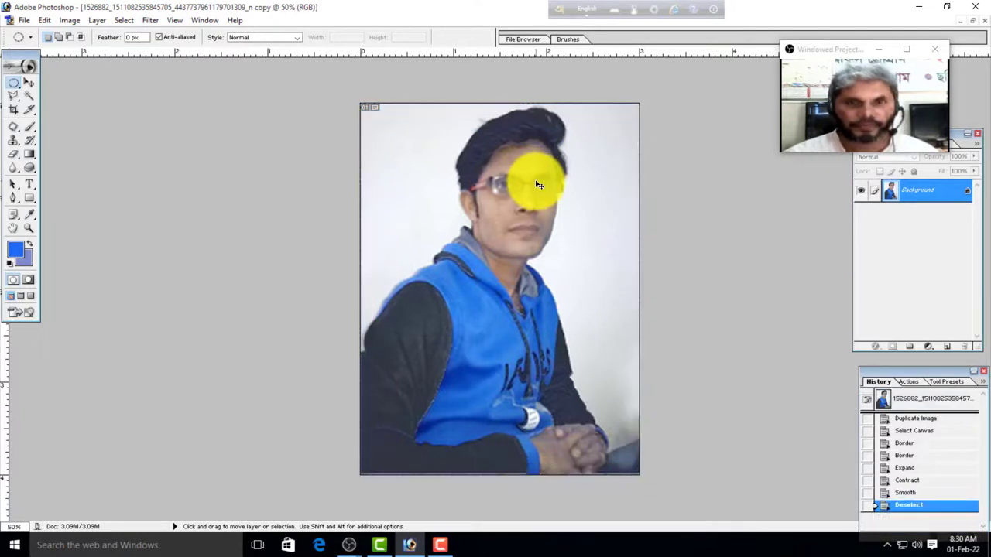
Step: Draw a small rectangular selection on the chest of the blue vest with the Rectangular Marquee Tool
click(128, 22)
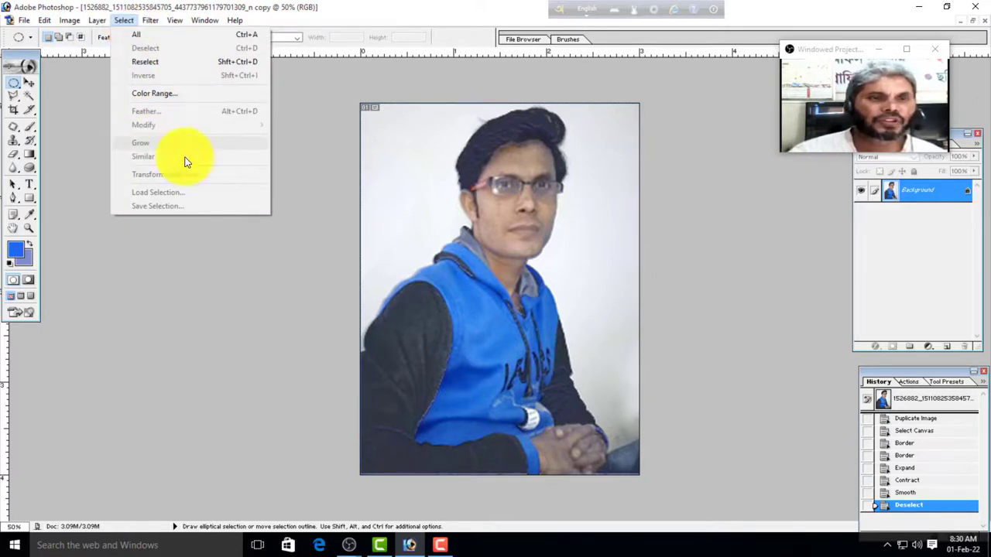
click(582, 265)
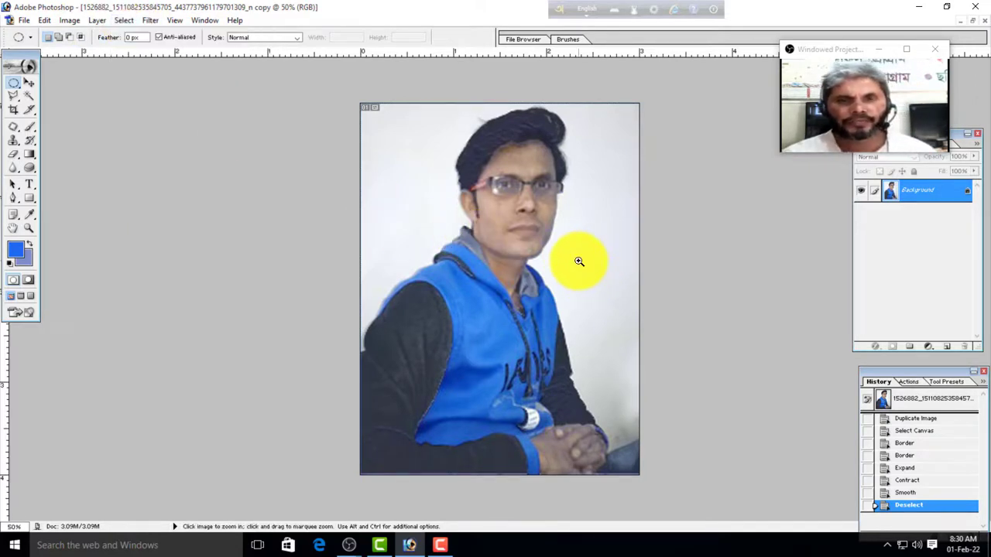
click(553, 299)
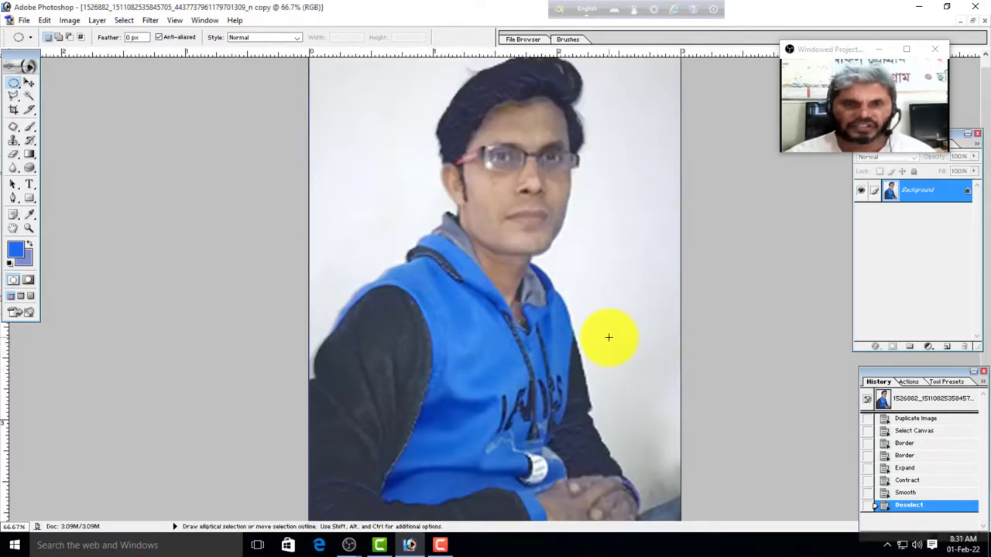
click(20, 89)
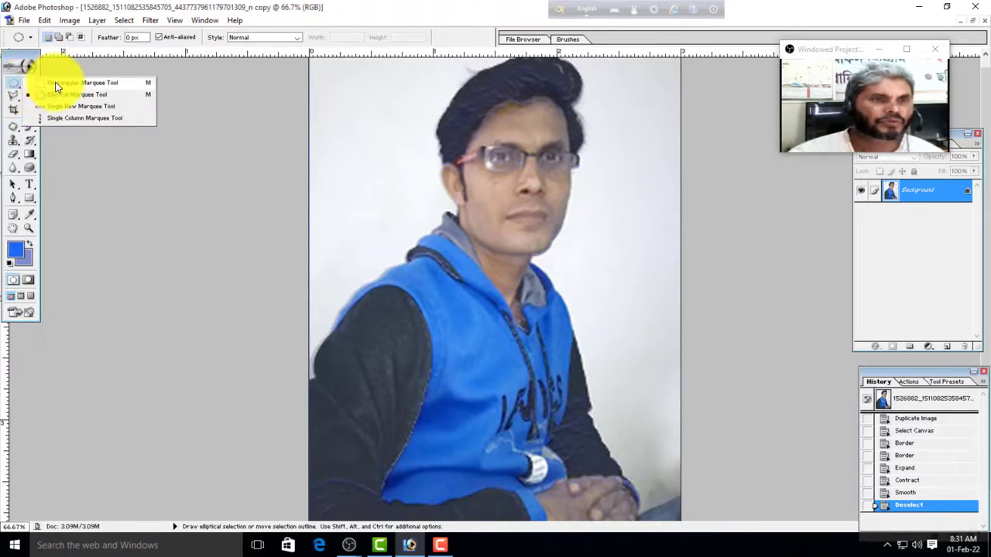
click(55, 84)
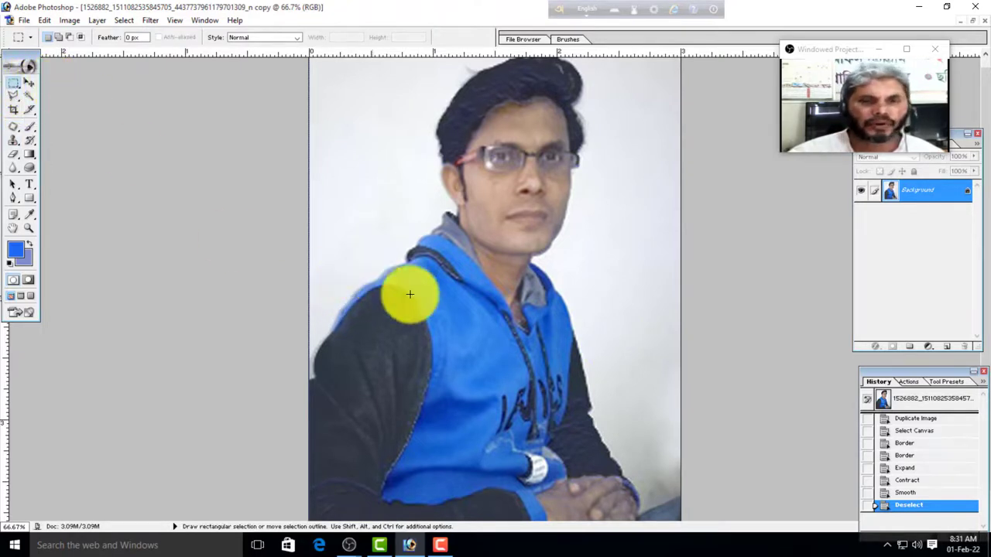
drag(477, 355, 478, 356)
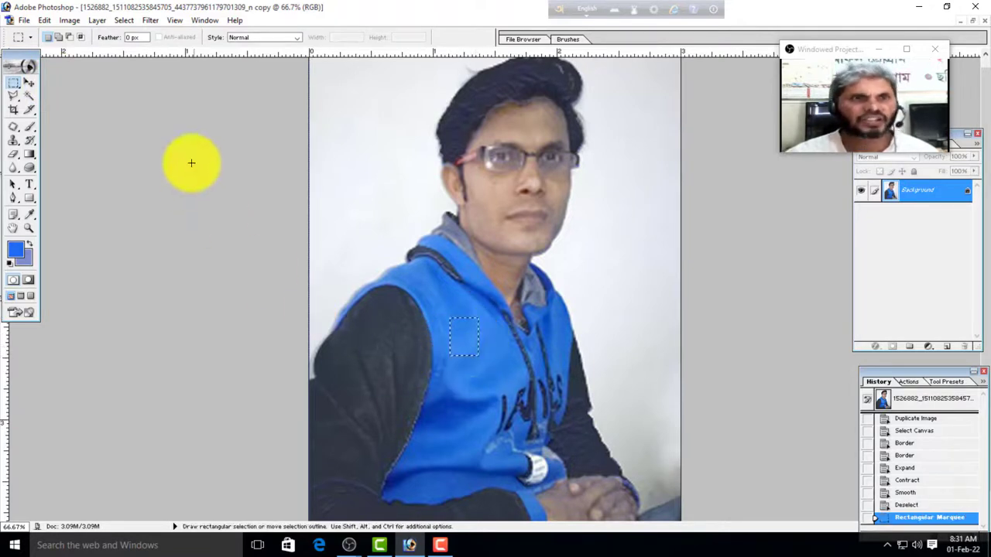
Step: Grow the selection over the adjoining blue area of the vest and clear the selection
click(124, 21)
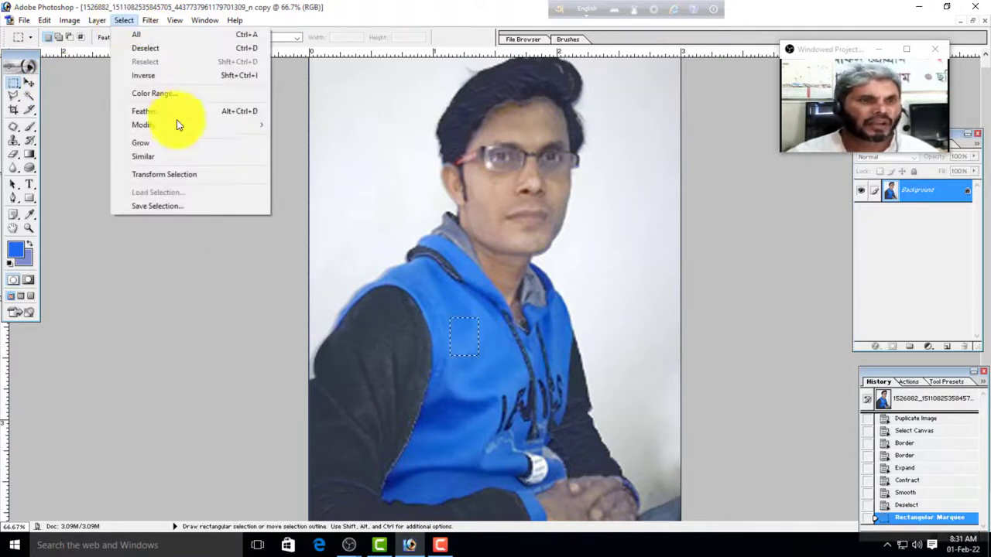
click(178, 144)
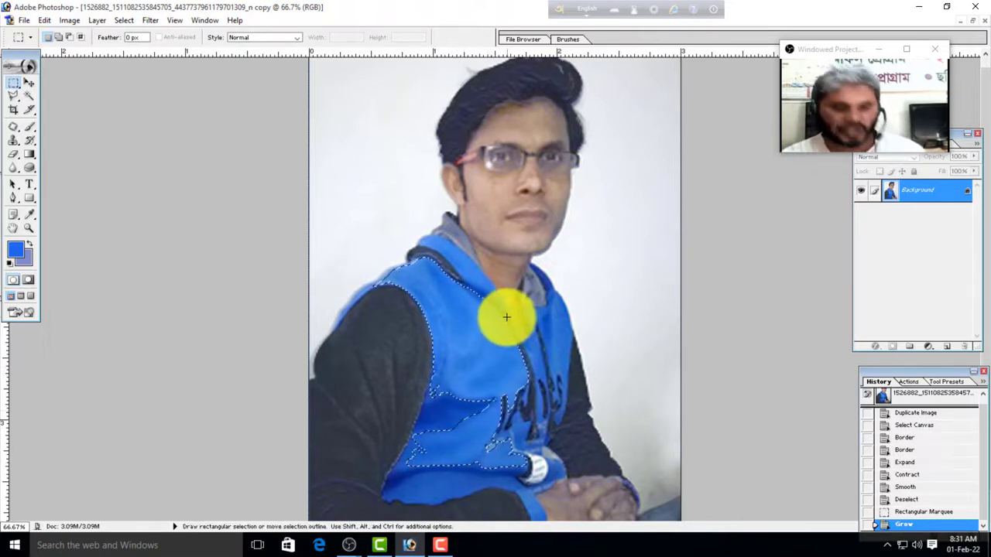
key(ctrl+d)
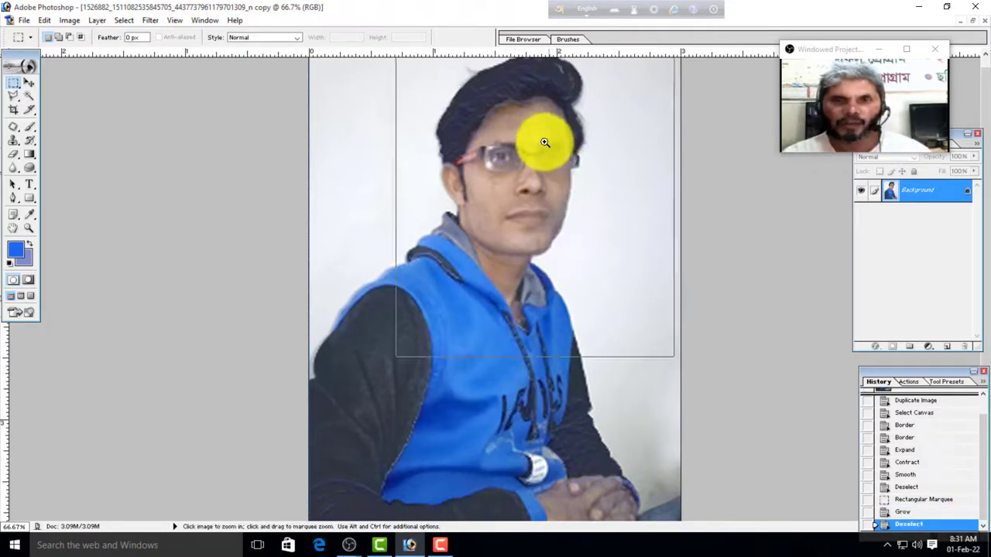
Step: Grow a small rectangular selection above the forehead over the adjoining dark hair, and deselect it
ctrl+click(544, 143)
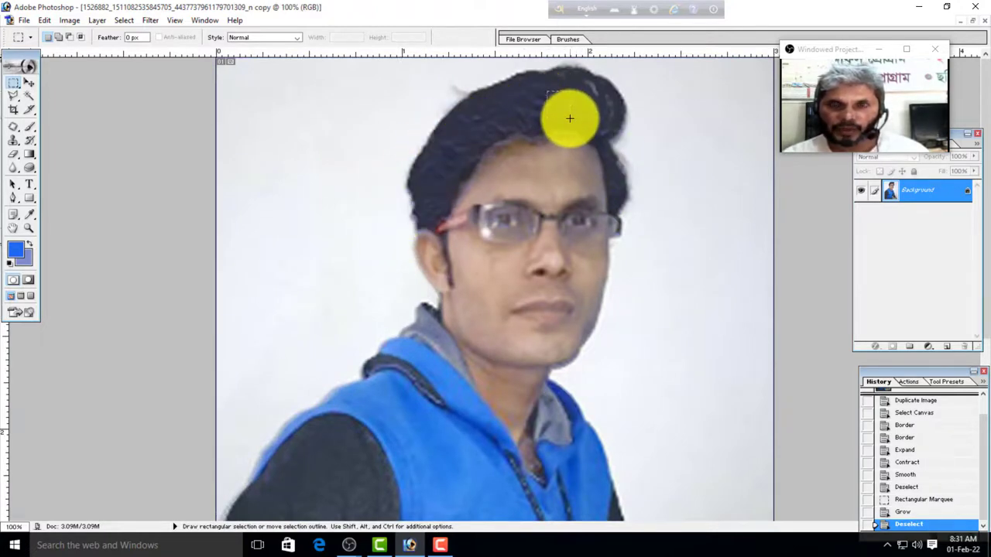
drag(570, 118, 570, 119)
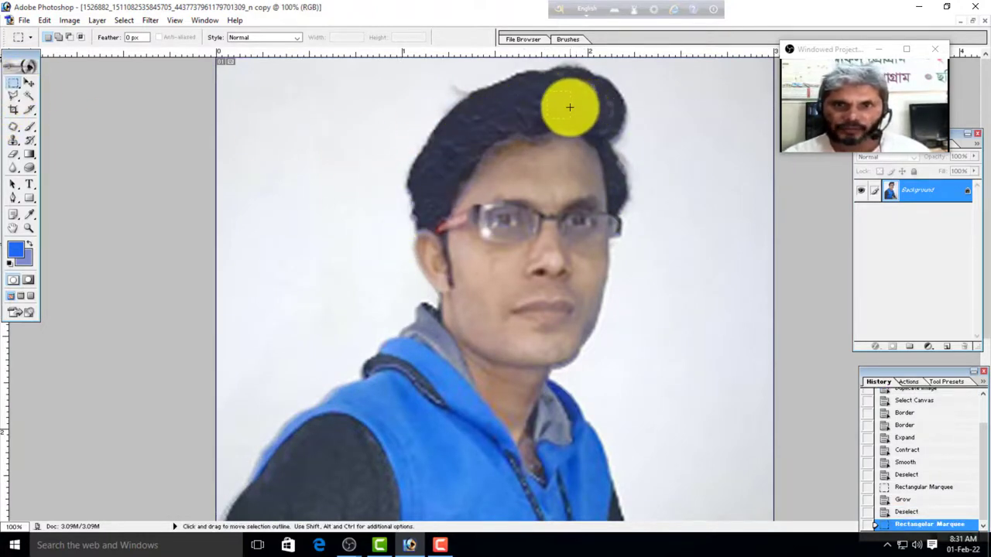
click(120, 21)
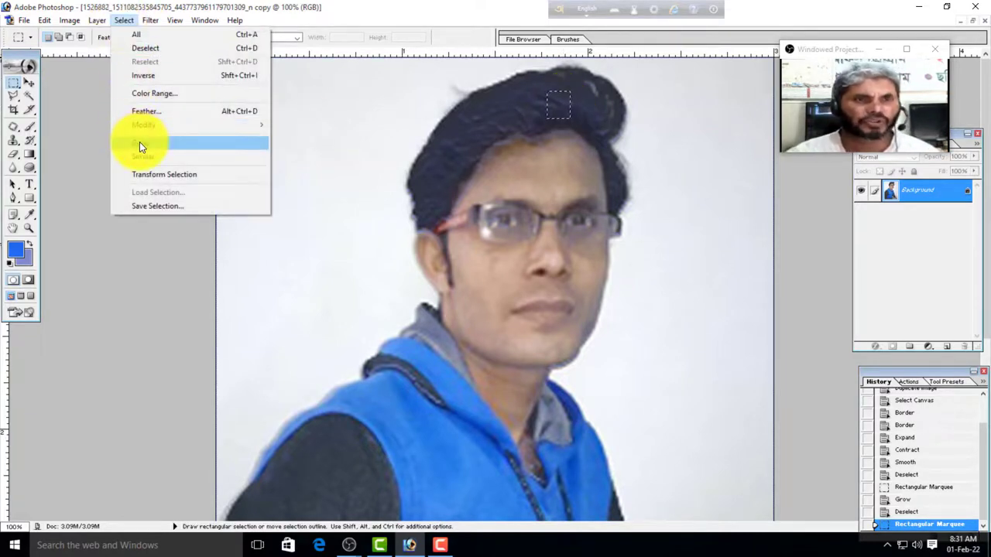
click(139, 141)
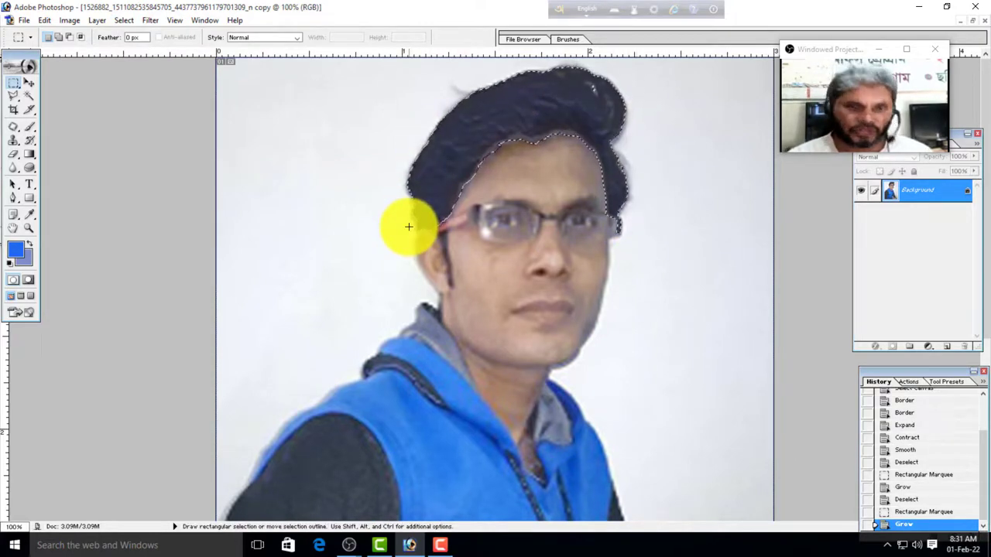
key(ctrl+d)
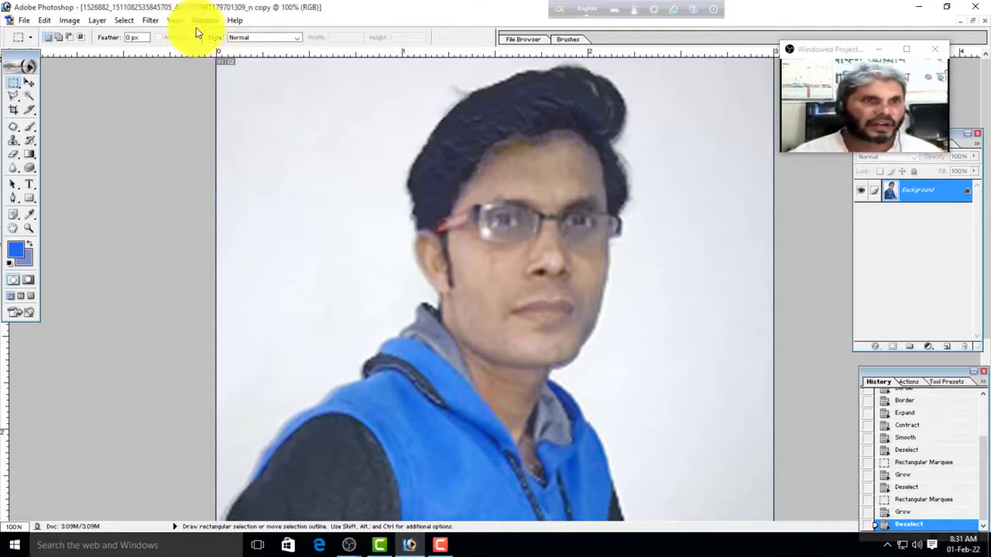
Step: Draw a small rectangular selection on the black sleeve near the shoulder and extend it to all similar colors with Similar
click(124, 20)
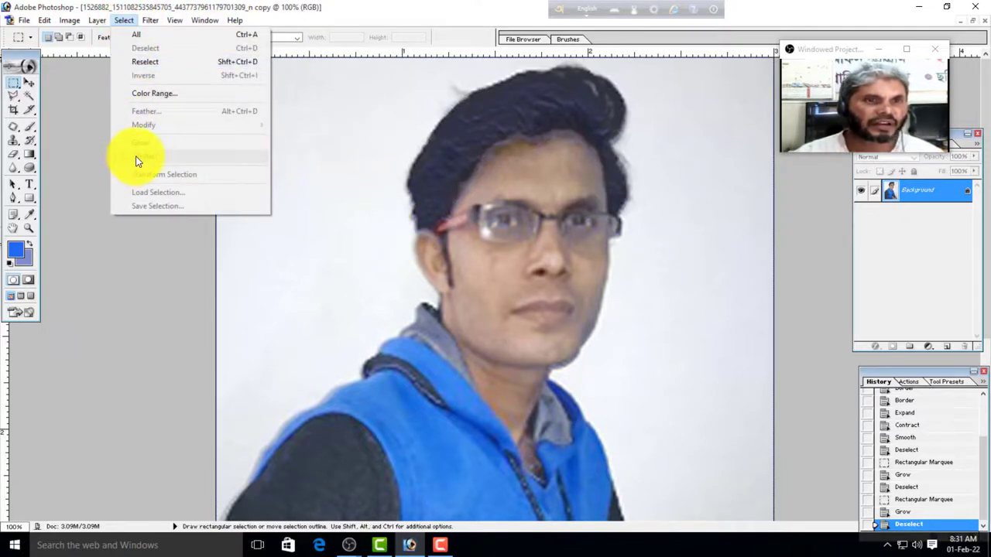
click(452, 144)
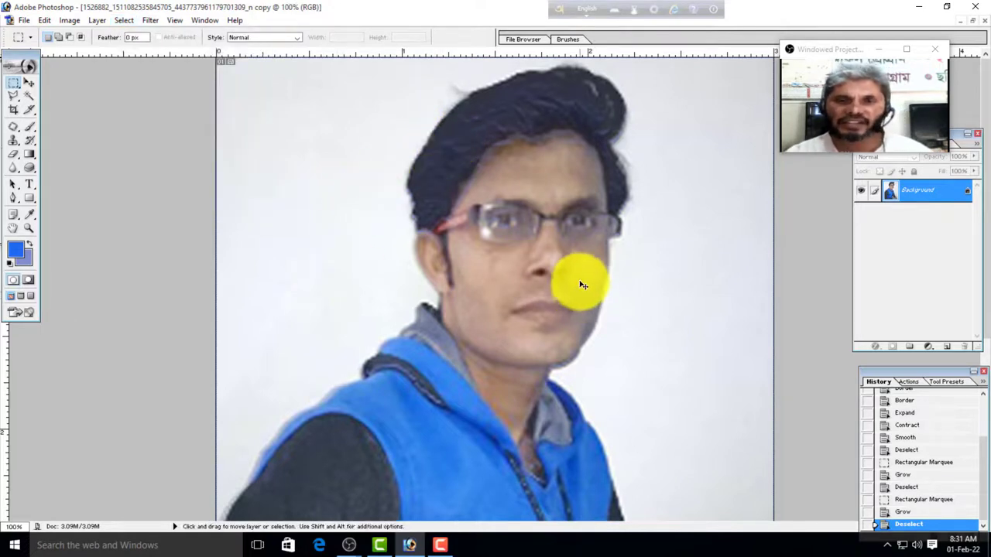
key(ctrl+minus)
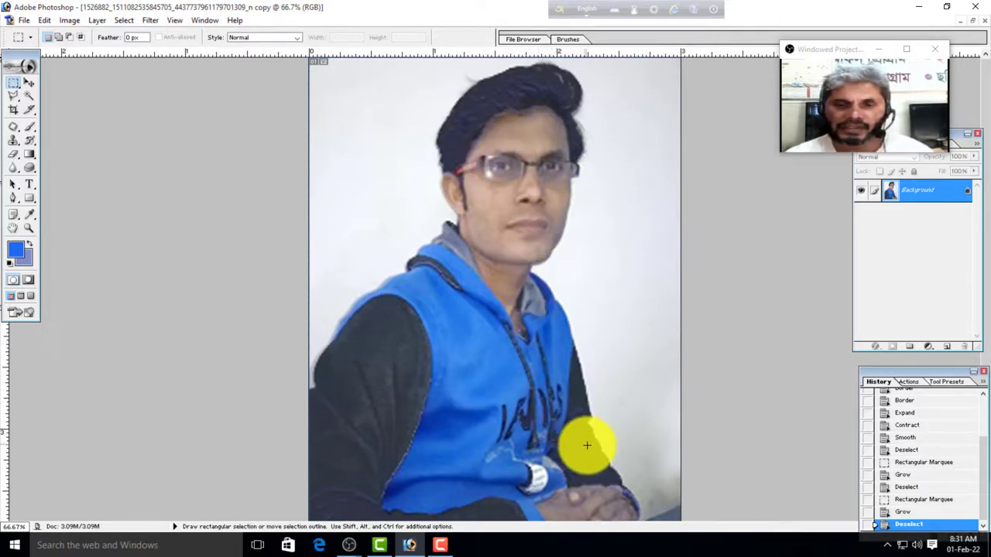
scroll(587, 445, down, 1)
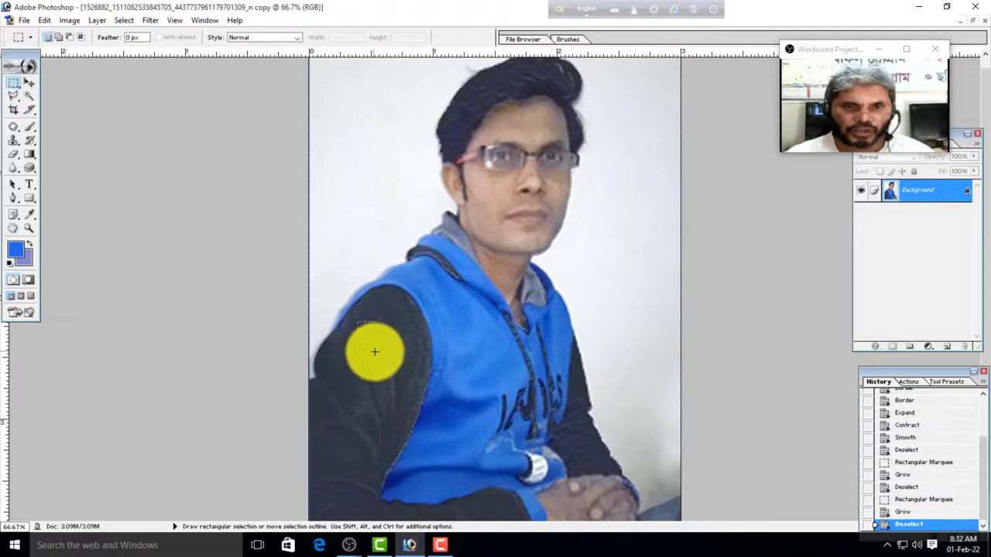
drag(375, 352, 376, 353)
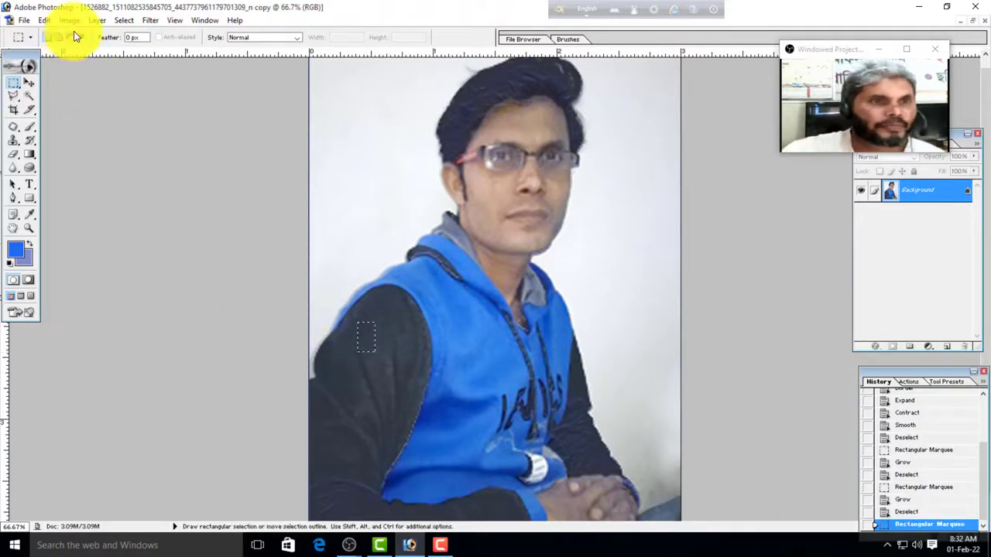
click(123, 21)
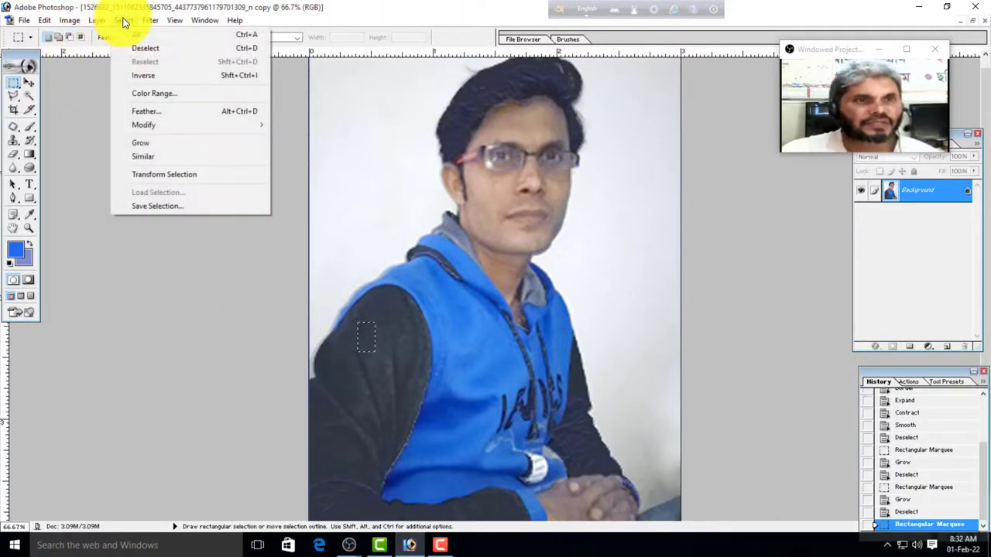
click(160, 159)
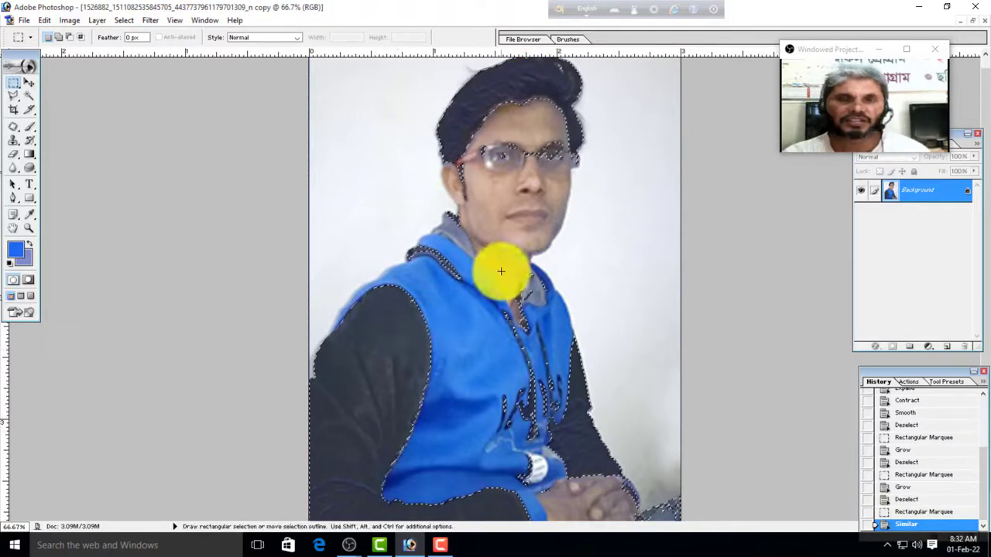
Step: Clear the selection of the similar dark areas across the photo
click(124, 20)
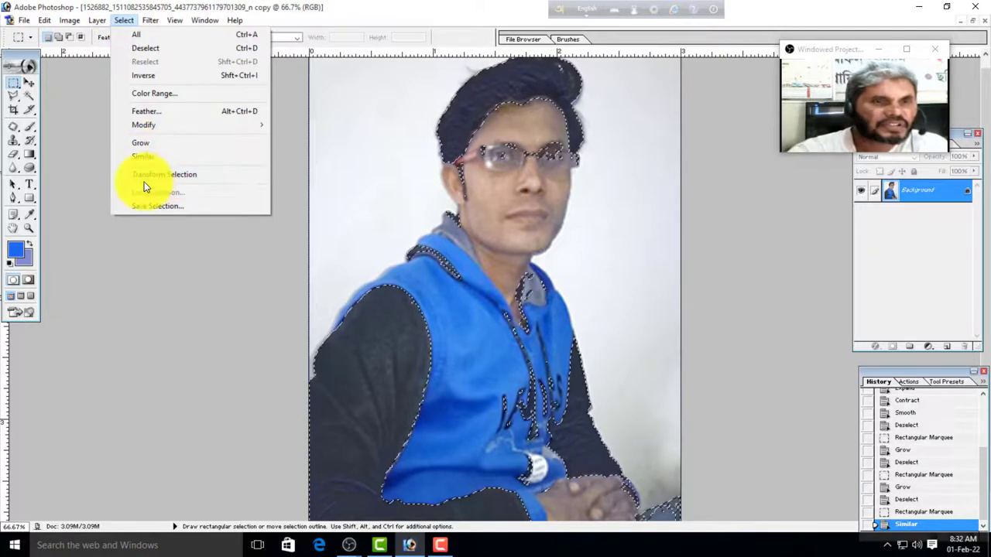
click(331, 190)
key(ctrl+d)
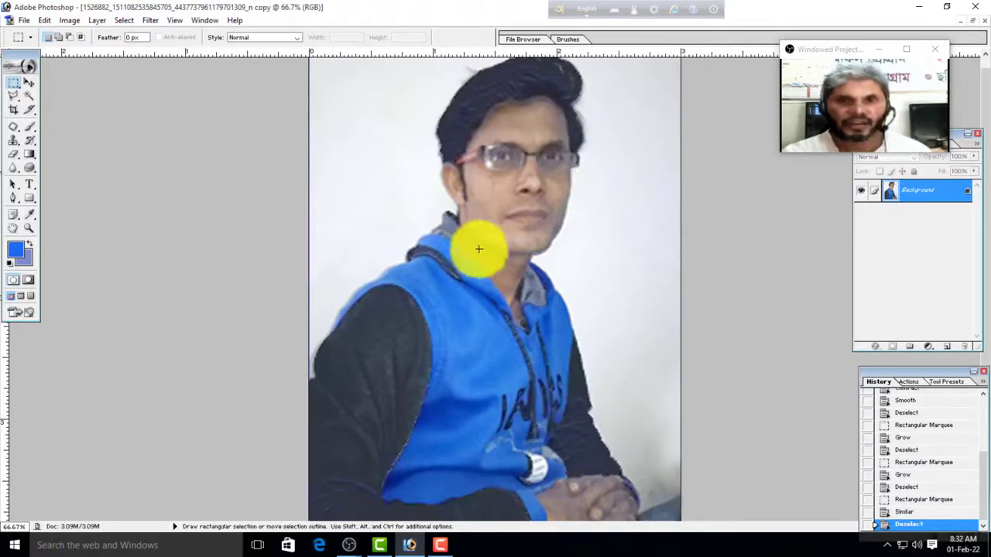
Step: Draw a small rectangular selection in the middle of the hair and grow it over the adjoining dark hair
key(ctrl+plus)
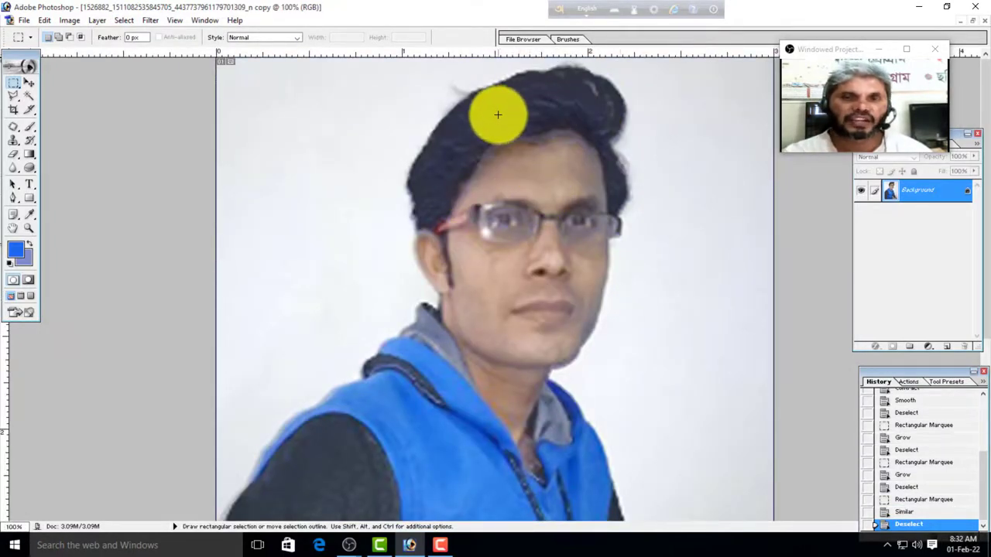
drag(496, 93, 520, 126)
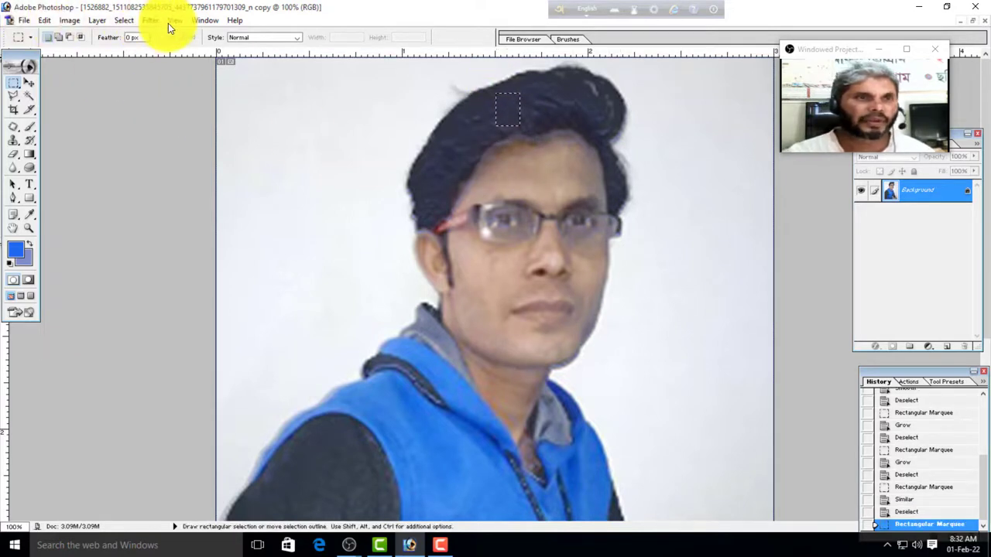
click(125, 22)
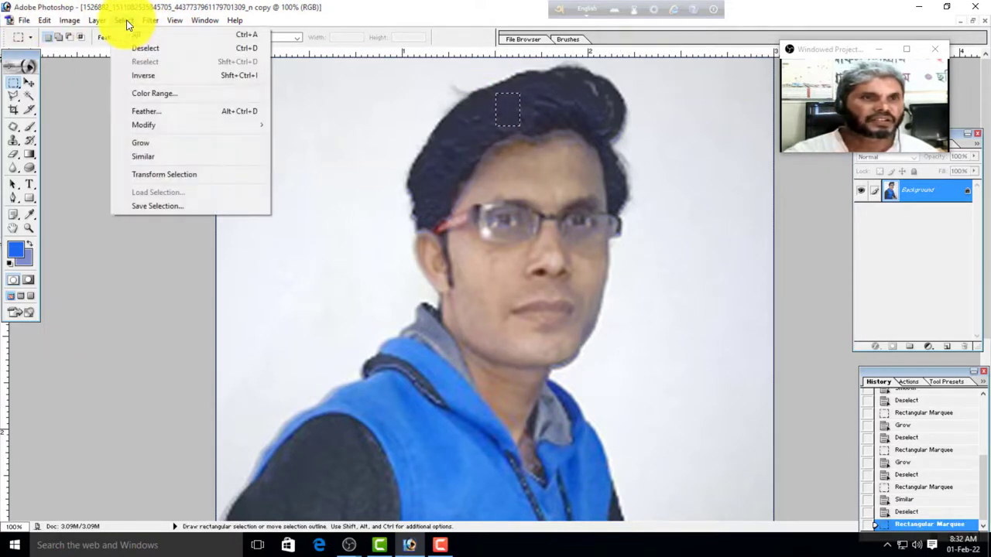
click(161, 150)
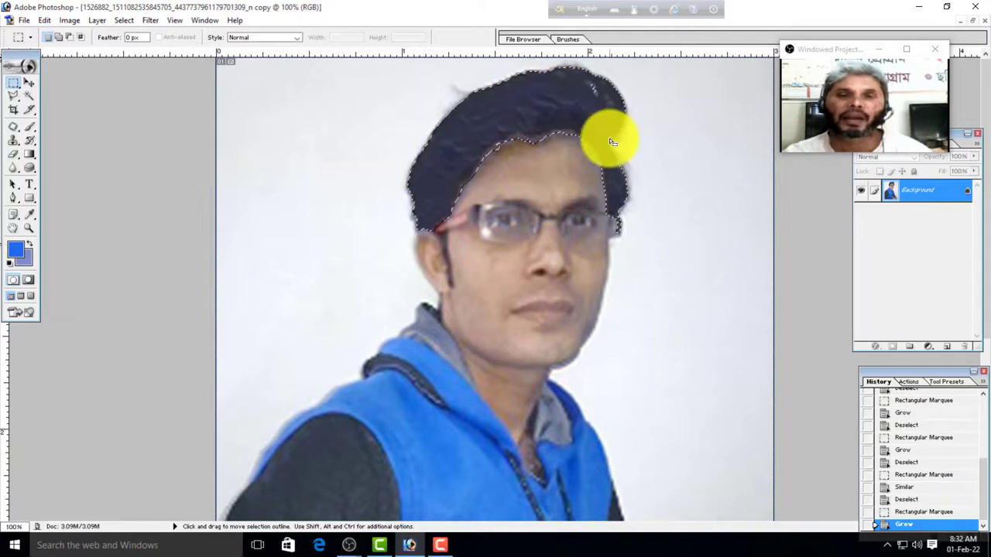
Step: Scale the hair selection outline to 126.6% width and 115.2% height with Transform Selection, move it back over the head, apply it and deselect
click(125, 19)
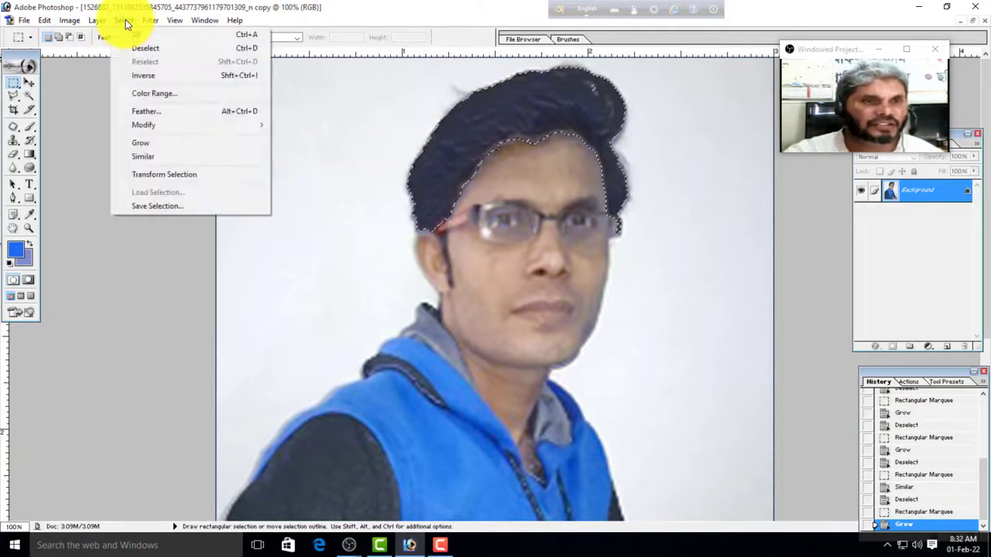
click(183, 180)
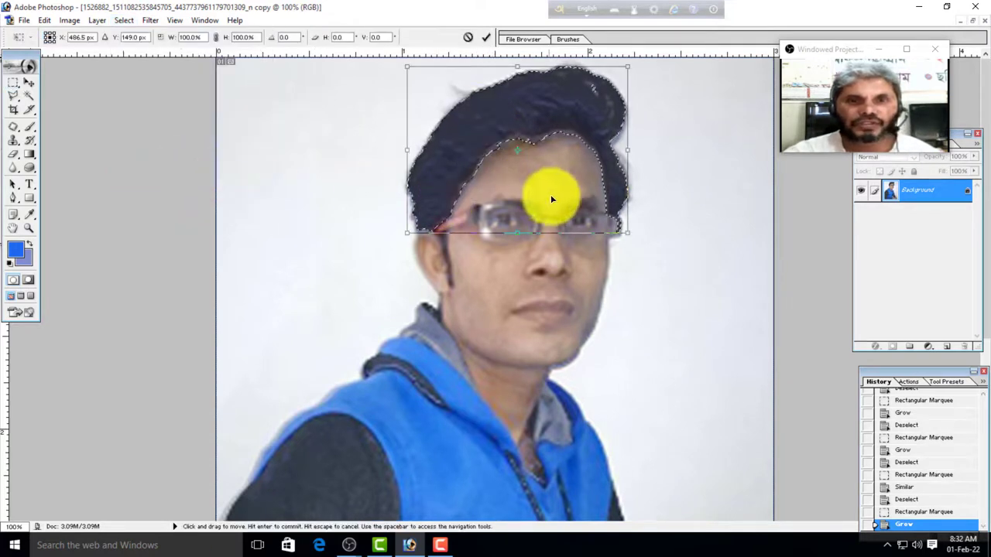
drag(628, 232, 584, 182)
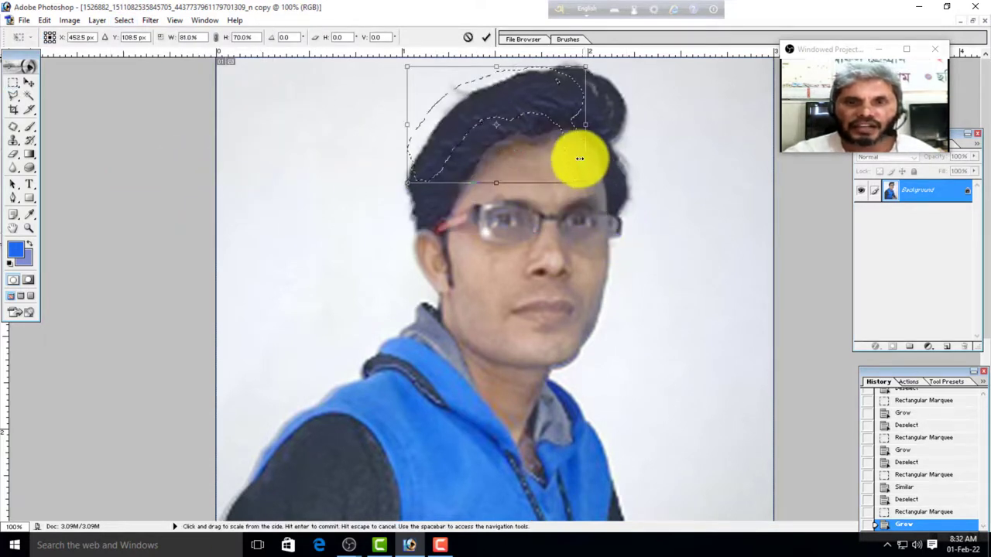
drag(584, 124, 653, 141)
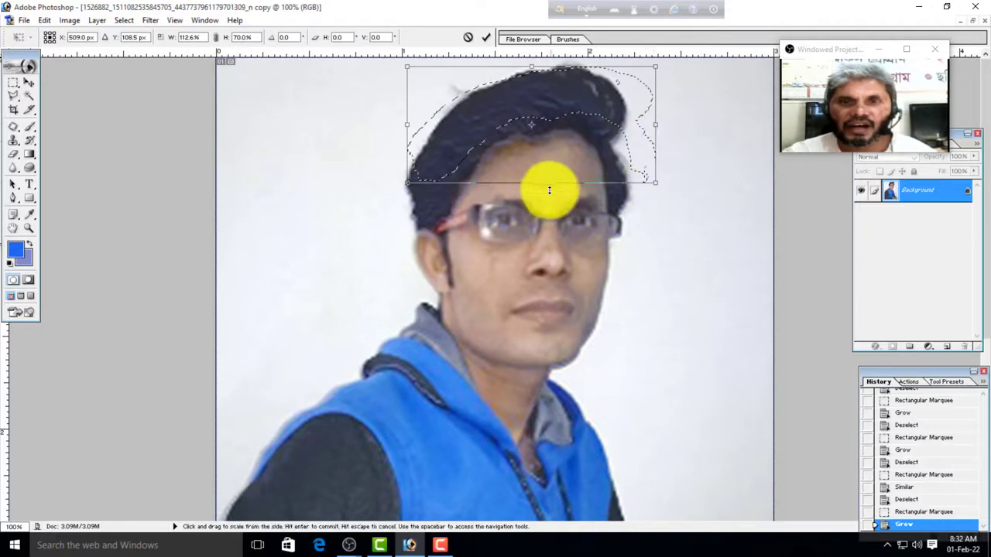
drag(532, 182, 526, 220)
drag(654, 141, 617, 145)
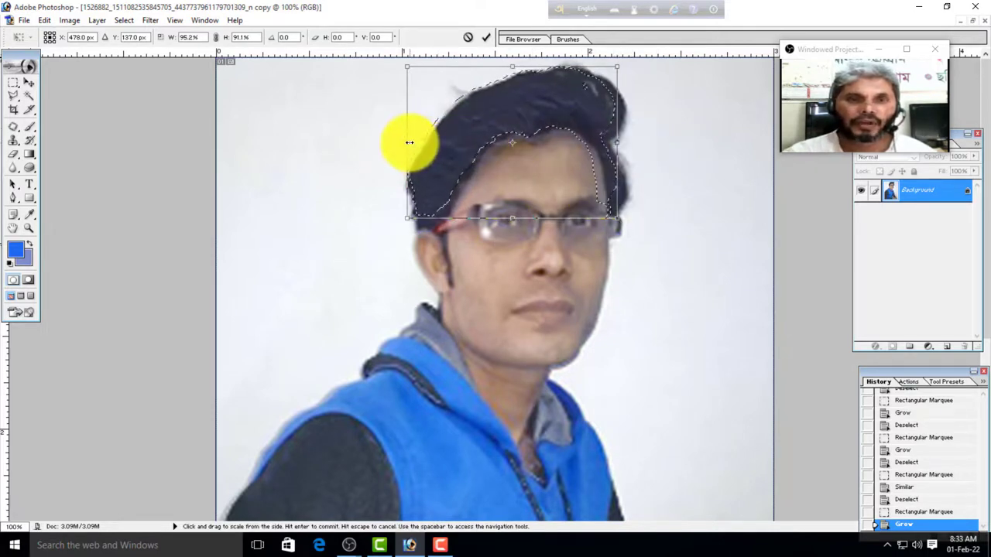
drag(409, 143, 424, 144)
drag(521, 219, 520, 178)
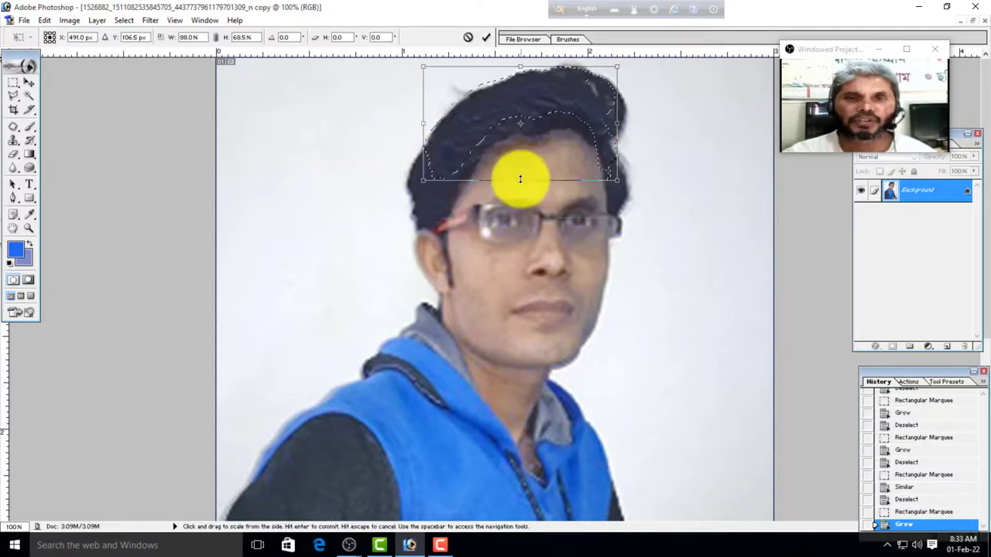
drag(620, 181, 702, 258)
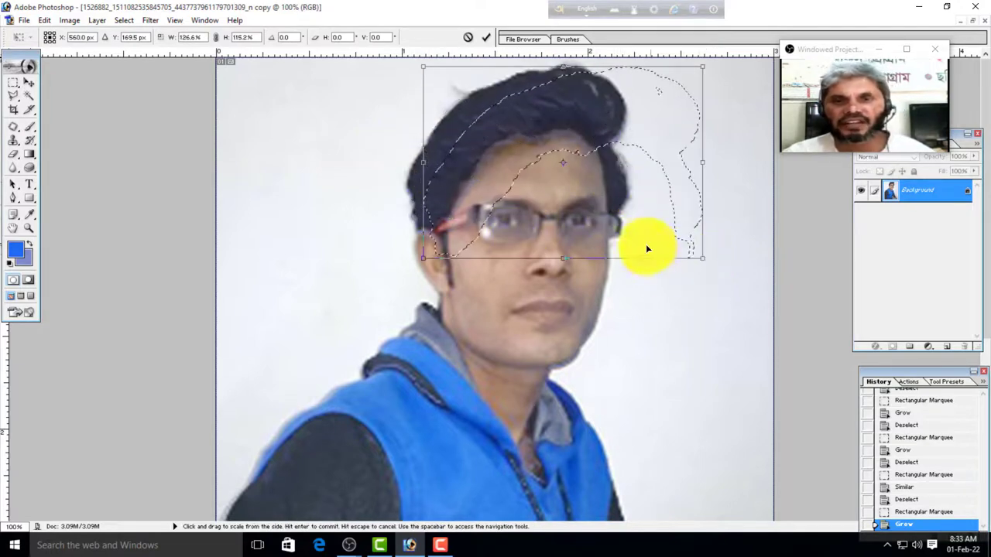
drag(670, 145, 610, 149)
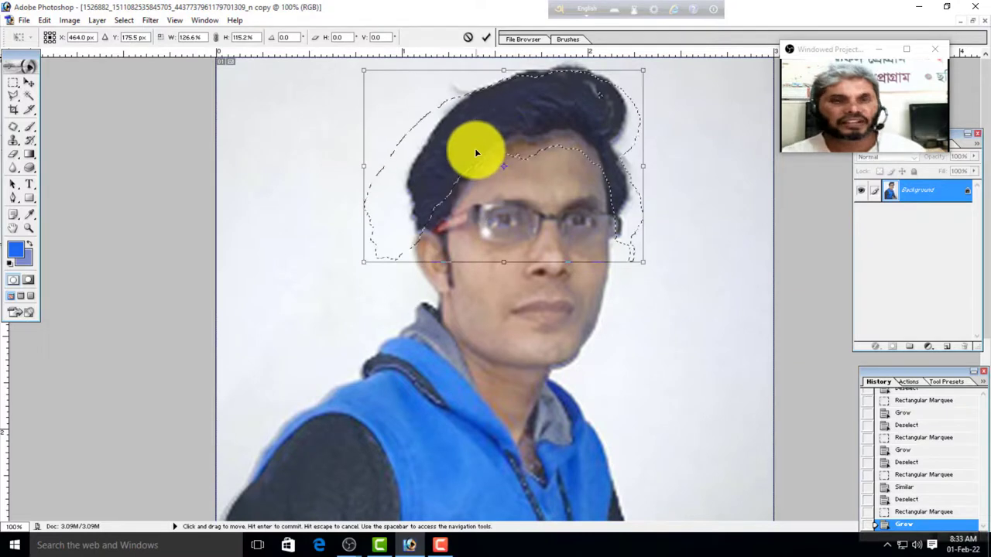
key(Return)
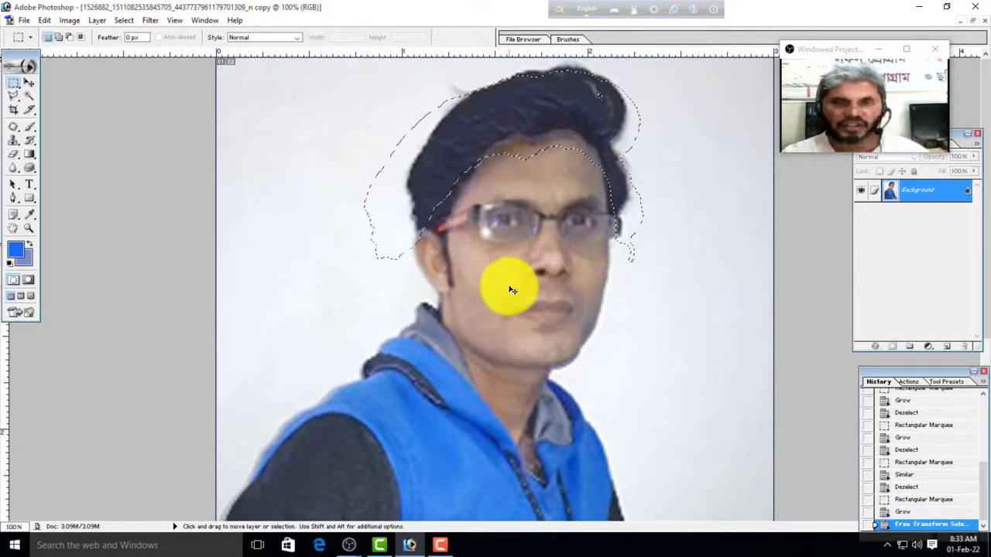
key(ctrl+d)
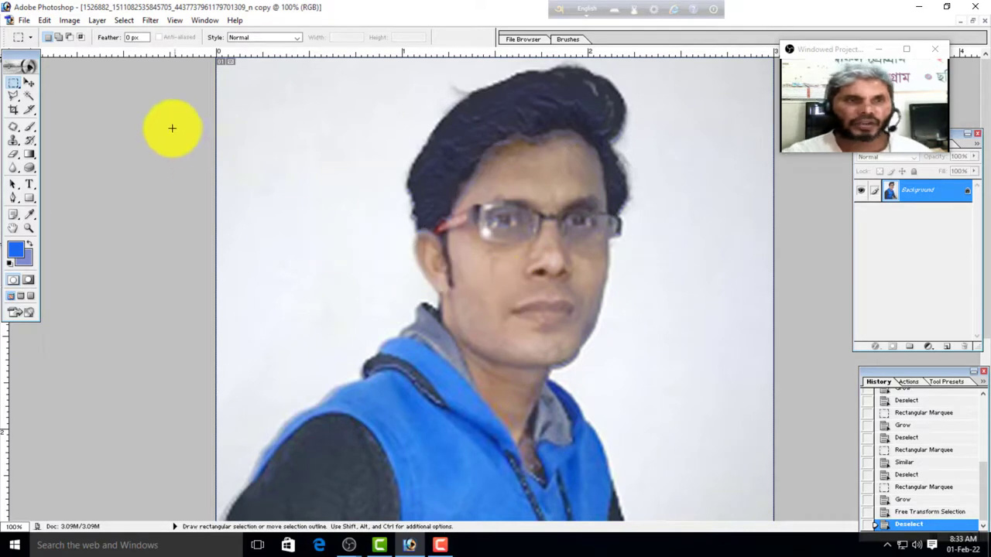
Step: Select the whole canvas and clear that selection
click(125, 21)
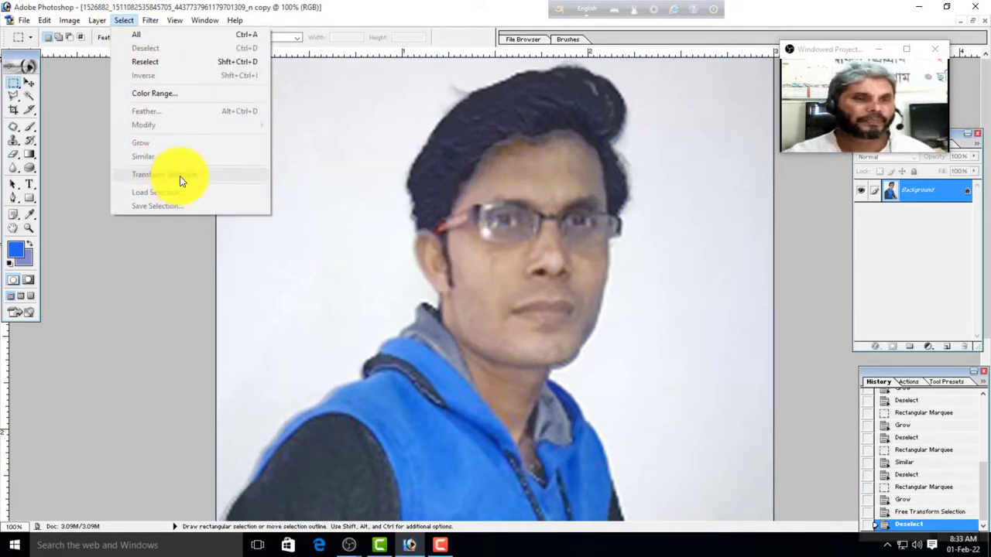
click(302, 230)
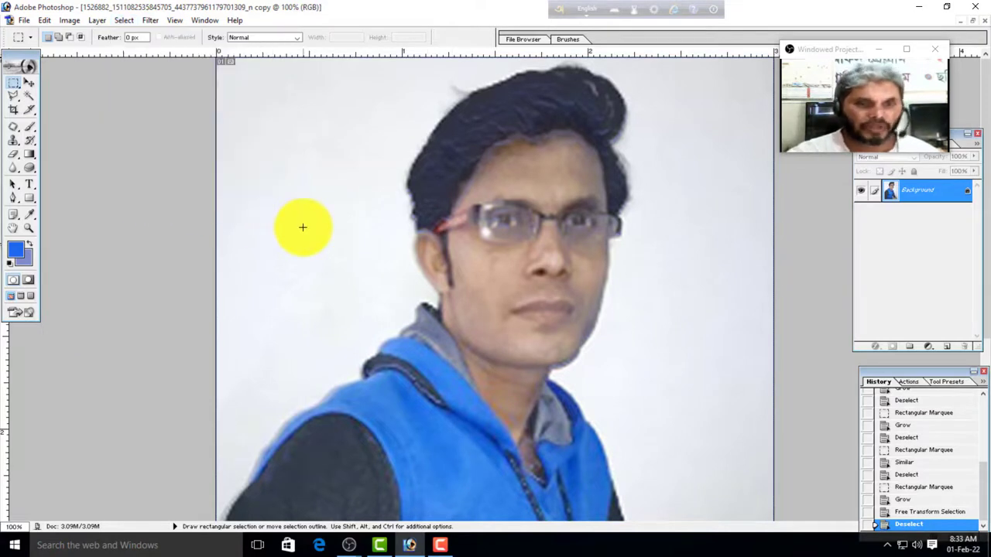
key(ctrl+a)
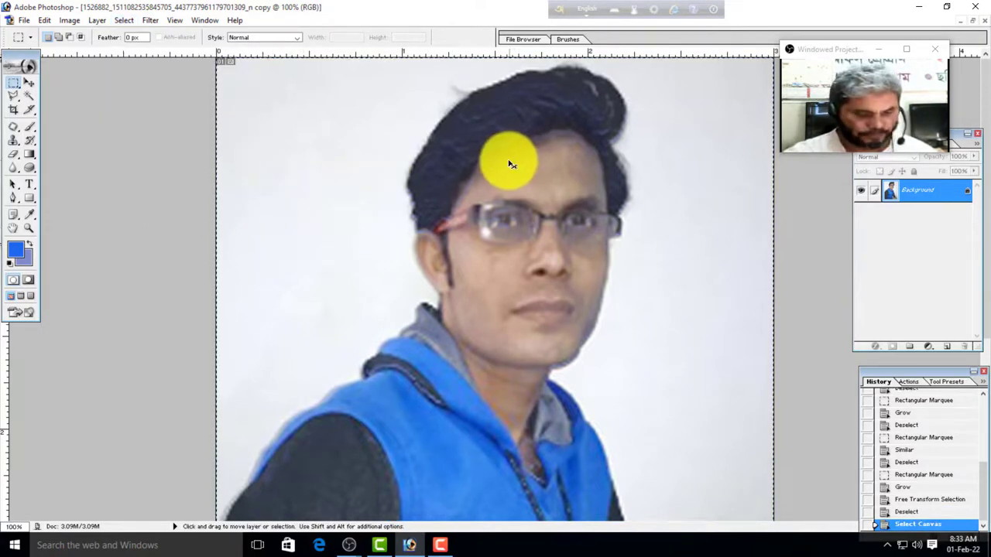
key(ctrl+d)
Step: Select the blue part of the hoodie with the Magic Wand, adding its darker lower areas and the blue cuff to the selection
ctrl+alt+click(522, 344)
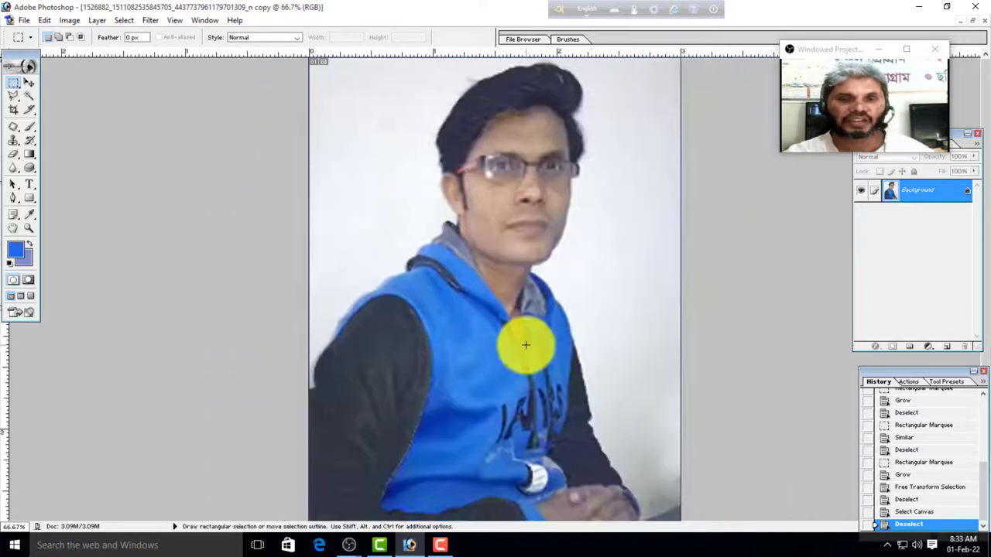
ctrl+click(508, 334)
ctrl+alt+click(505, 319)
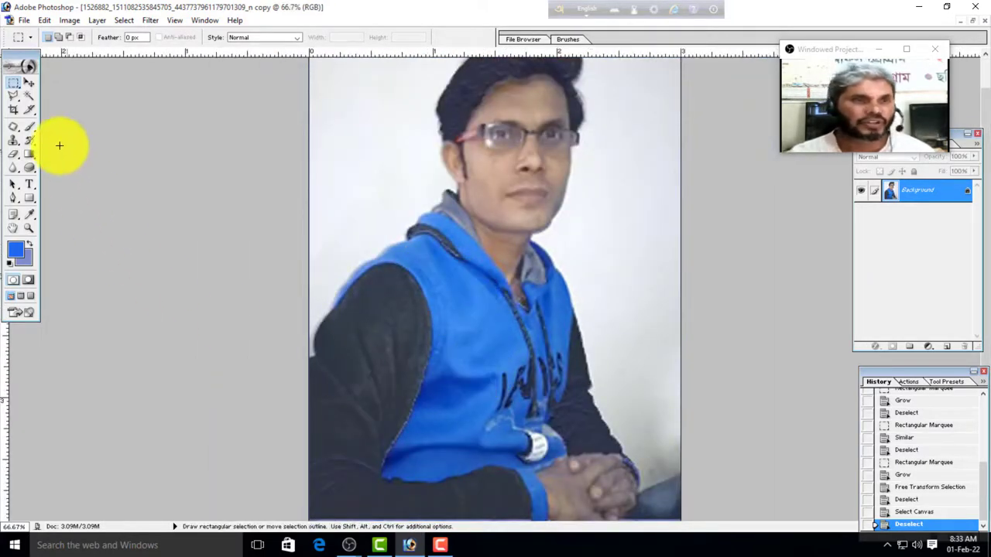
click(30, 96)
click(496, 344)
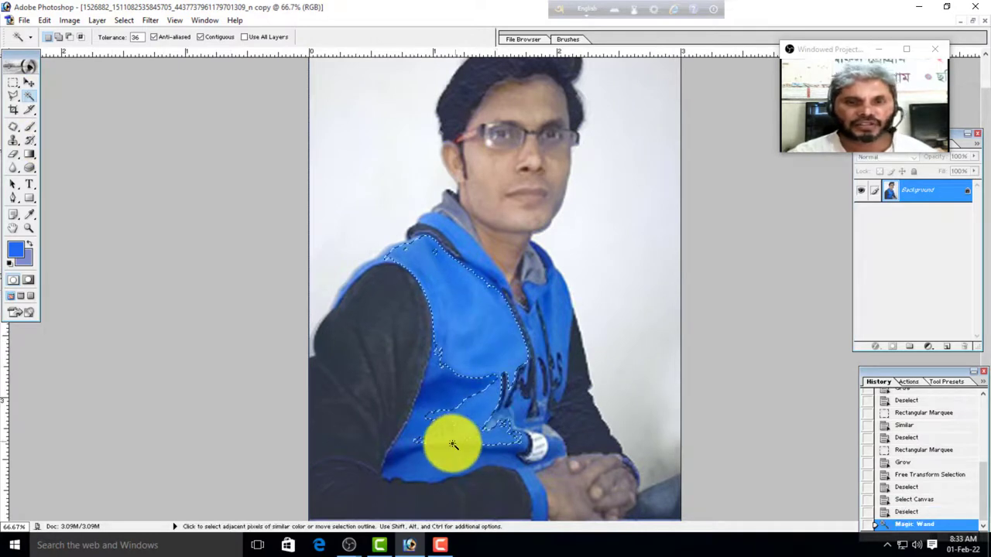
shift+click(428, 394)
shift+click(440, 415)
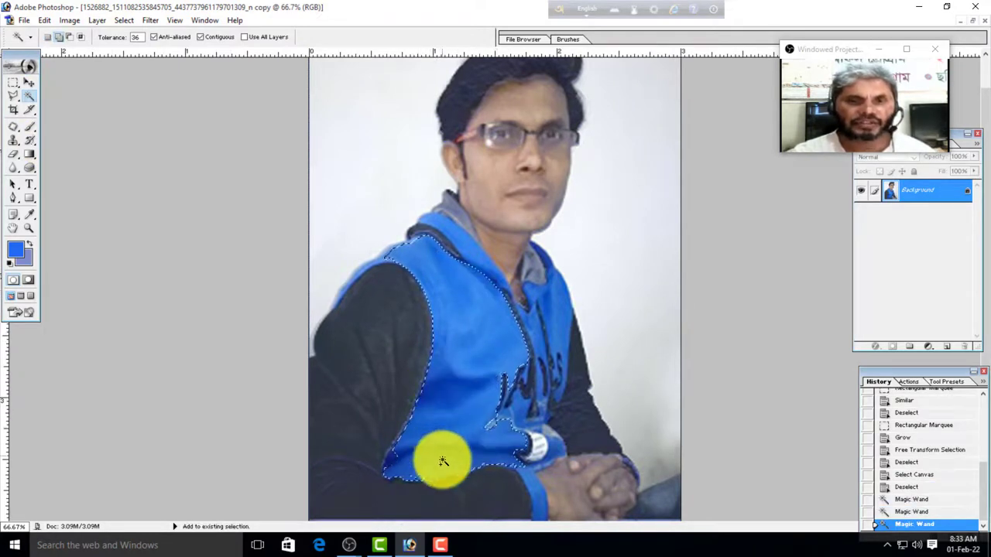
shift+click(491, 431)
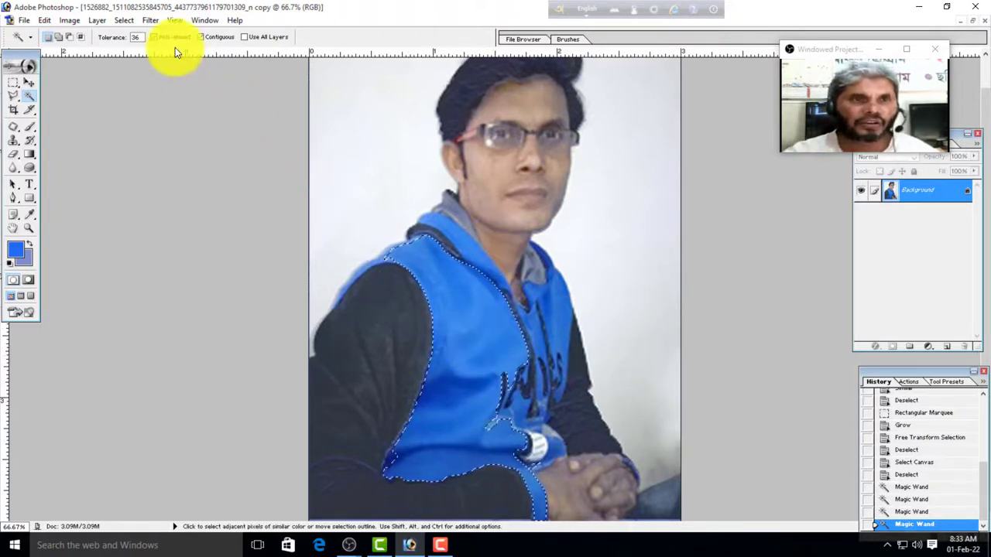
Step: Save the blue hoodie selection as a new channel named 123 and deselect it
click(123, 20)
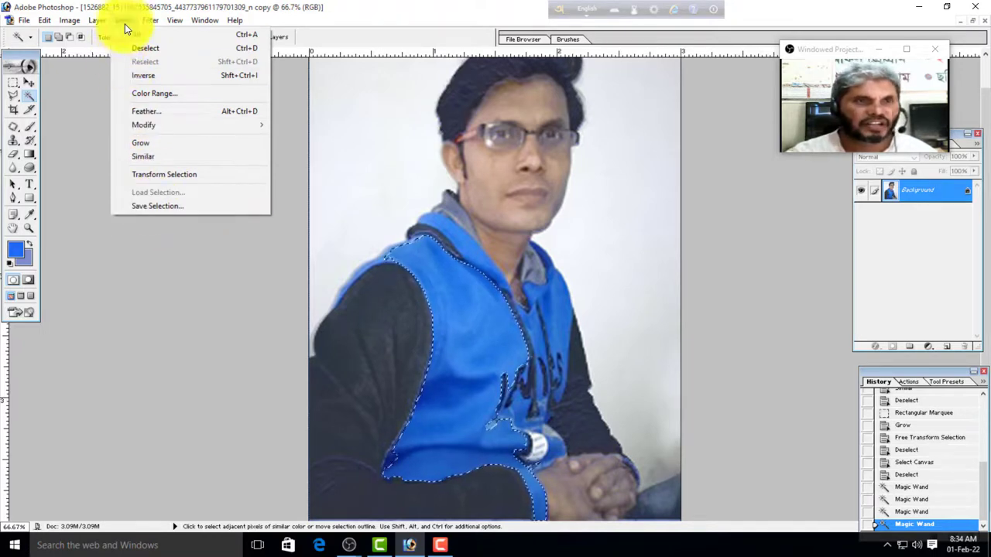
click(158, 208)
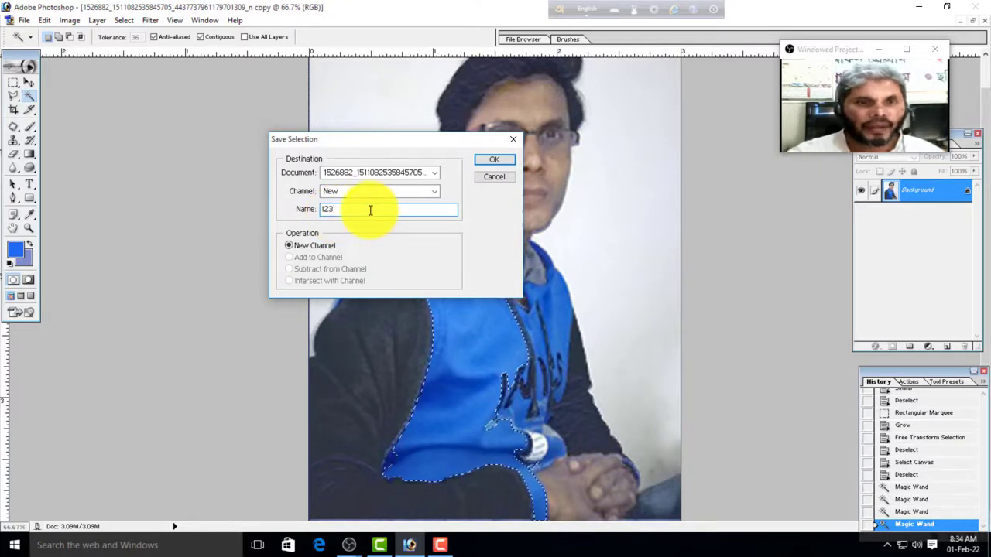
click(491, 160)
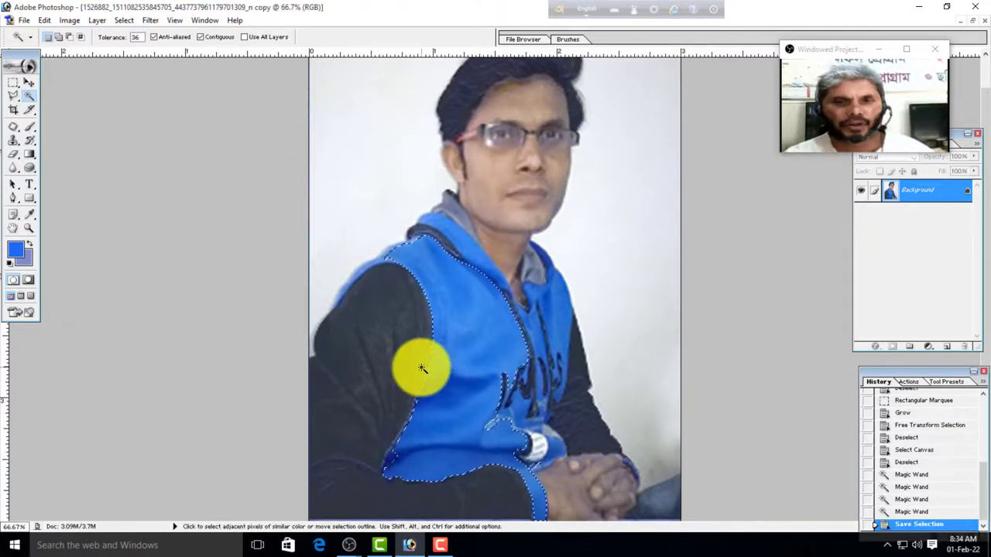
key(ctrl+d)
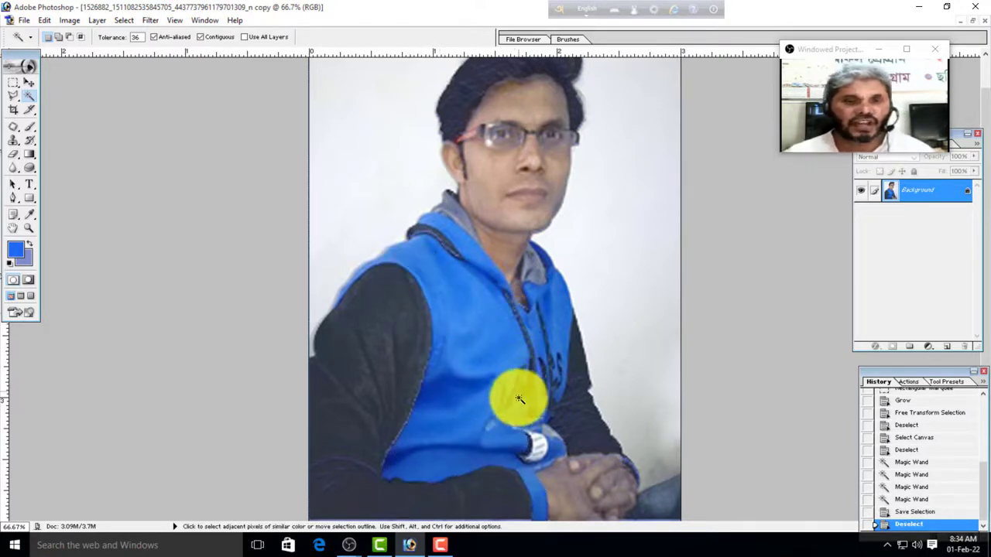
Step: Load the saved selection from channel 123 as a new selection on the photo
alt+click(581, 366)
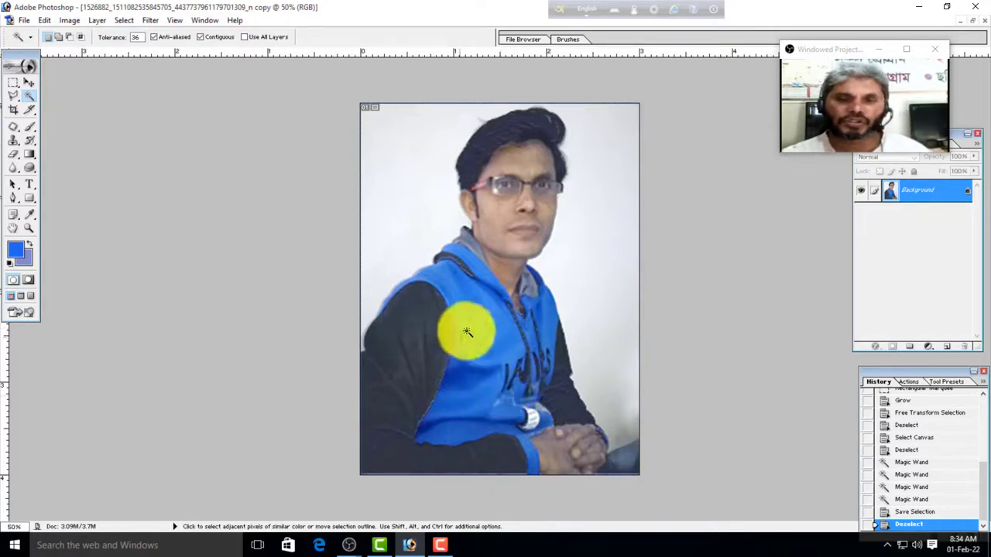
click(124, 21)
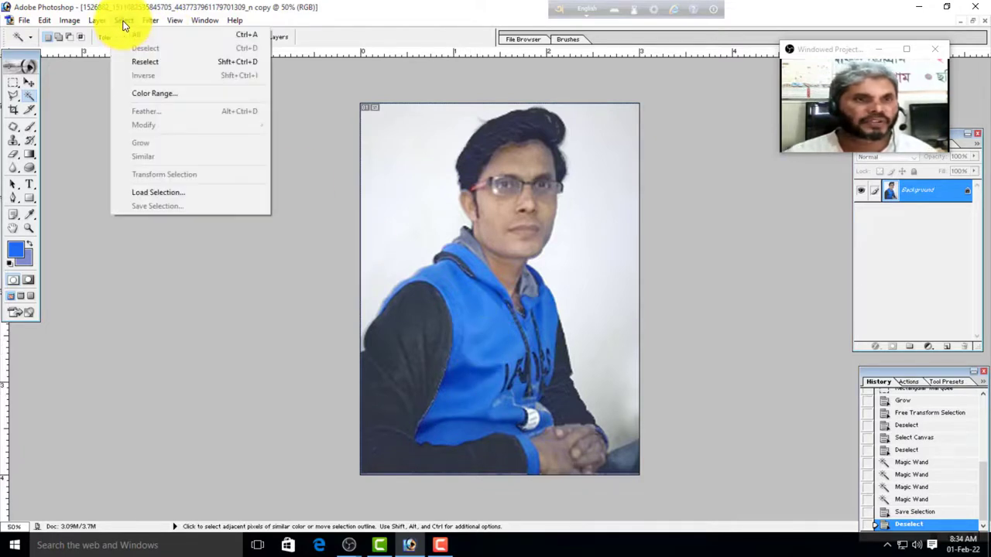
click(161, 193)
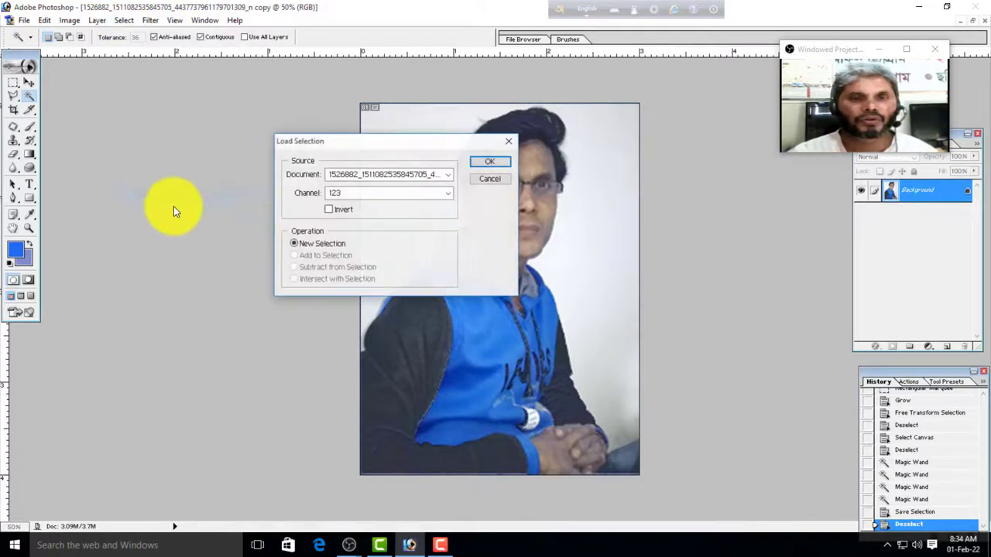
click(489, 161)
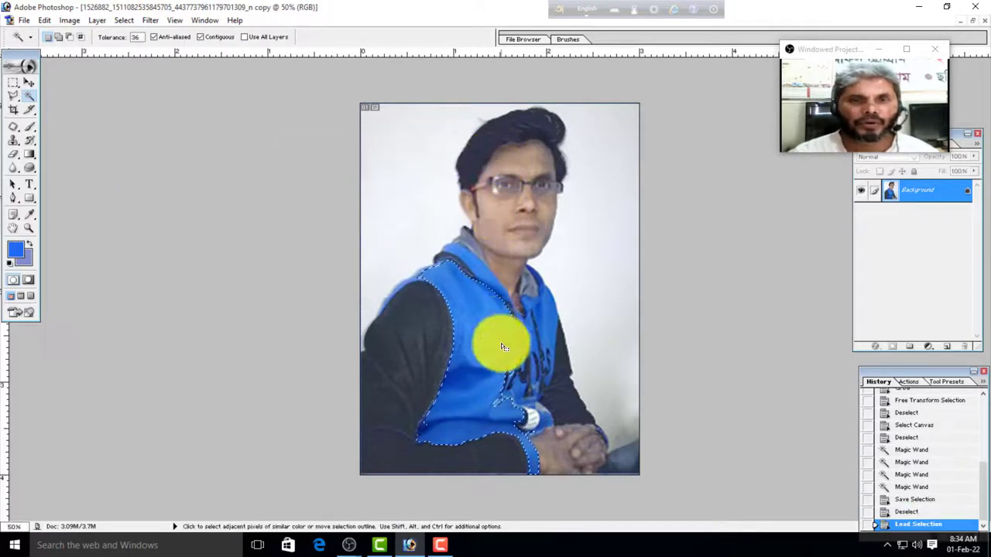
click(513, 363)
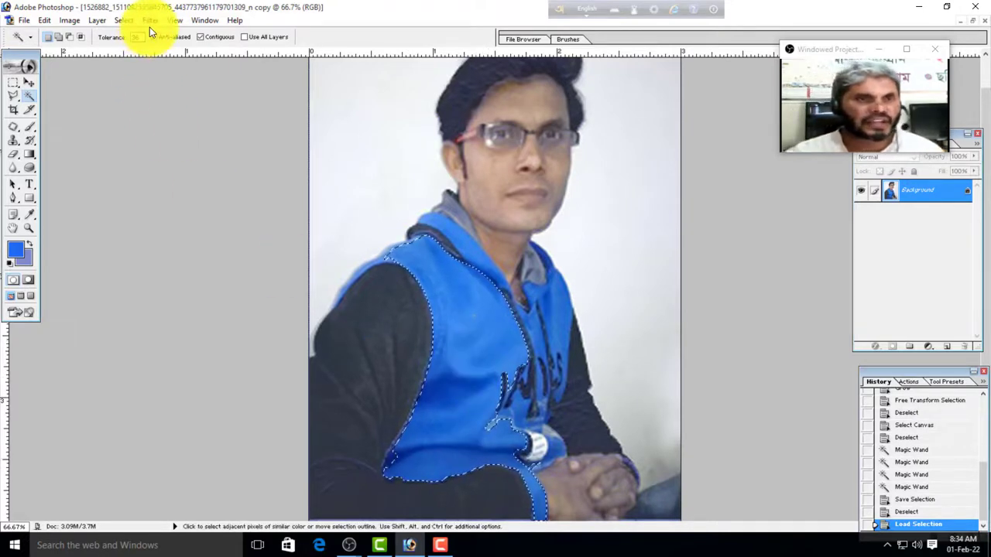
click(124, 21)
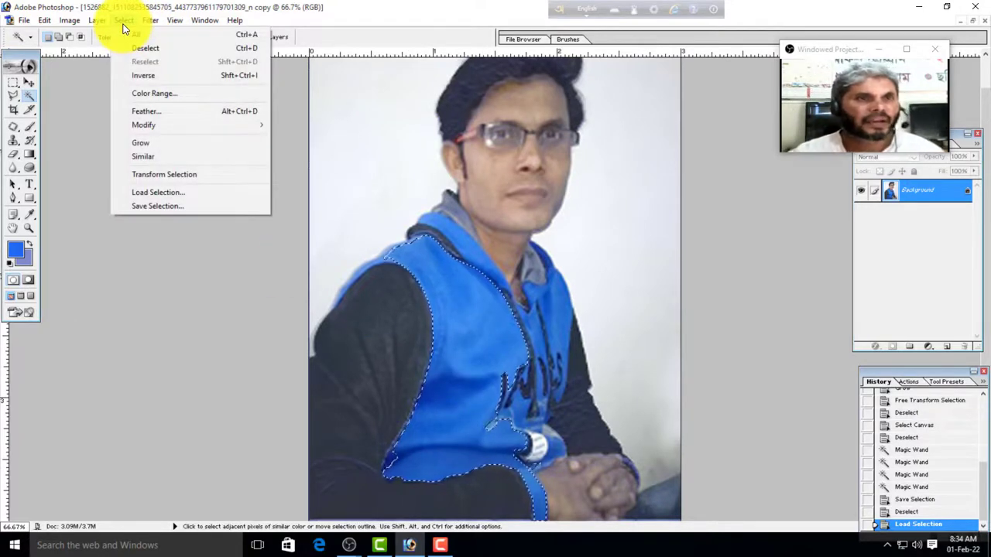